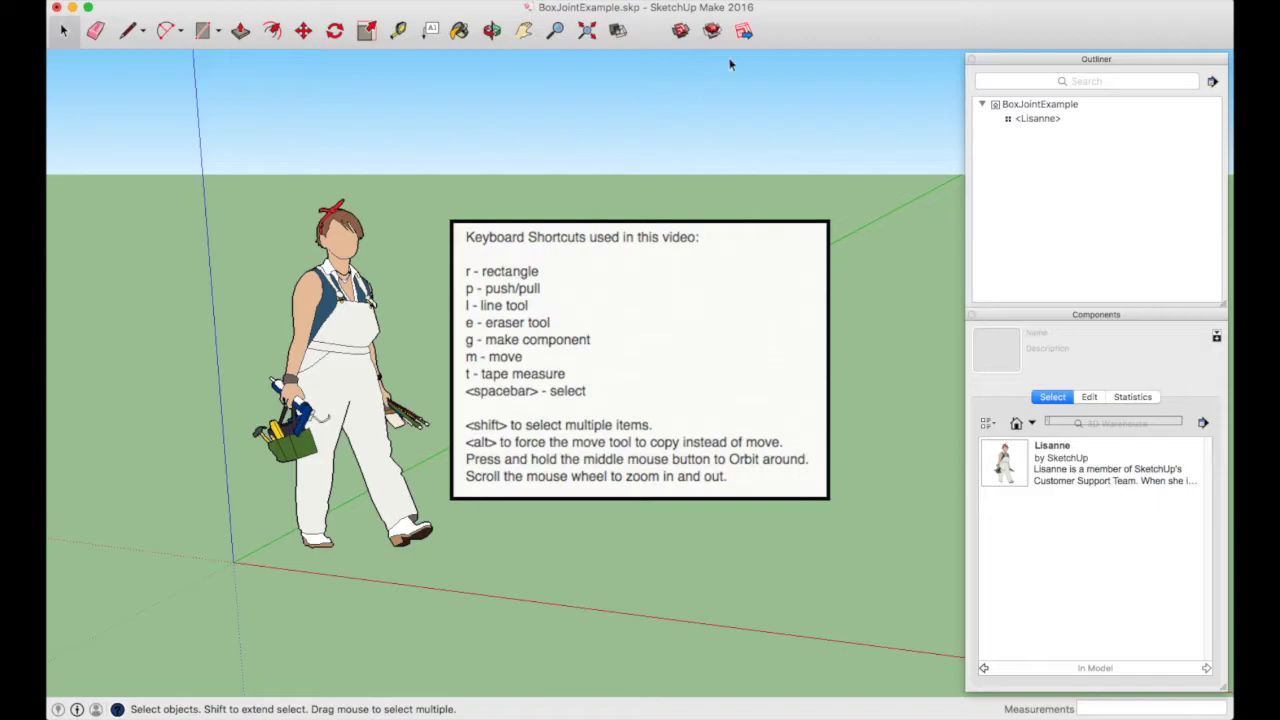
# Look over the available toolbar customization tools, and show and close the Solid Tools palette.
pyautogui.click(816, 132)
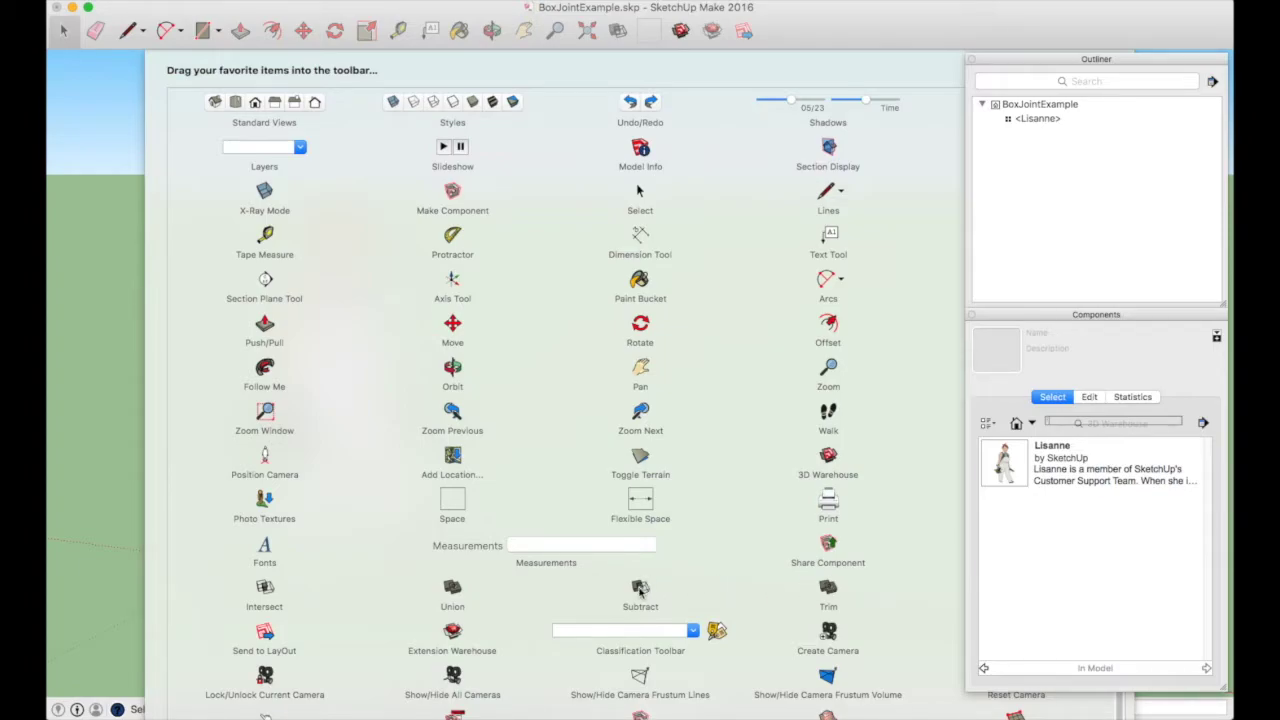
pyautogui.press('Return')
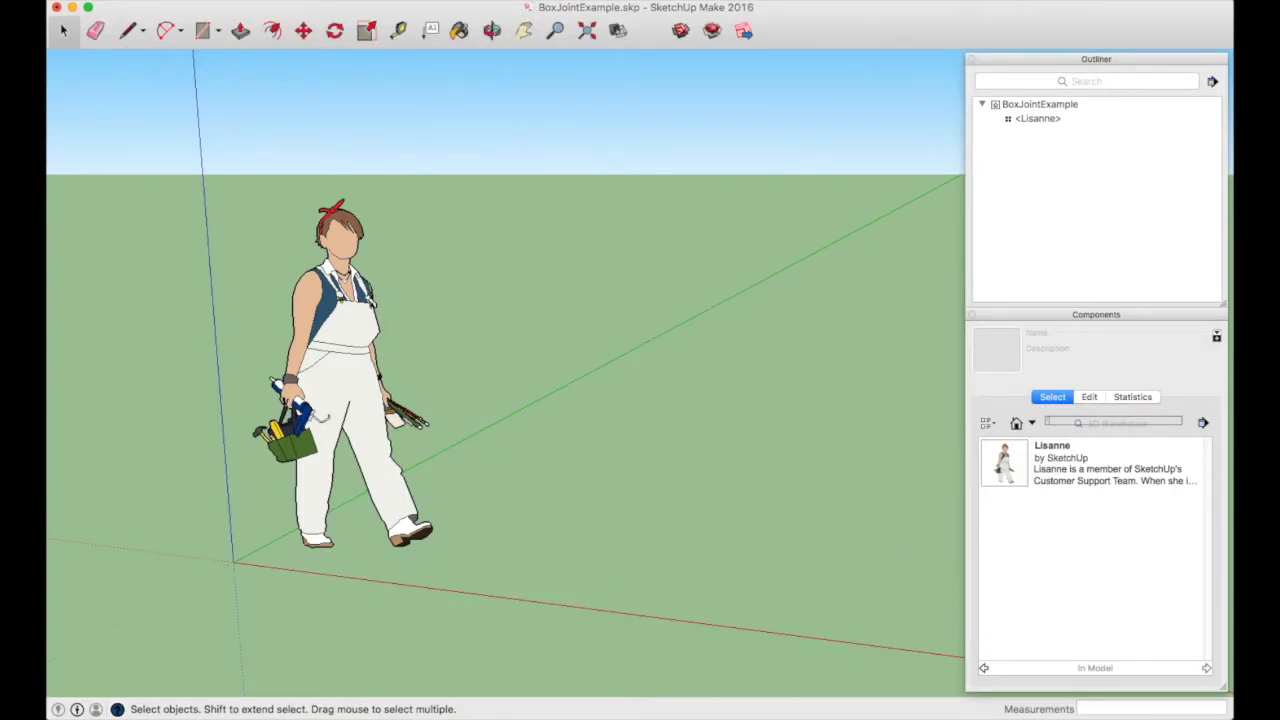
pyautogui.rightClick(105, 5)
pyautogui.moveTo(150, 8)
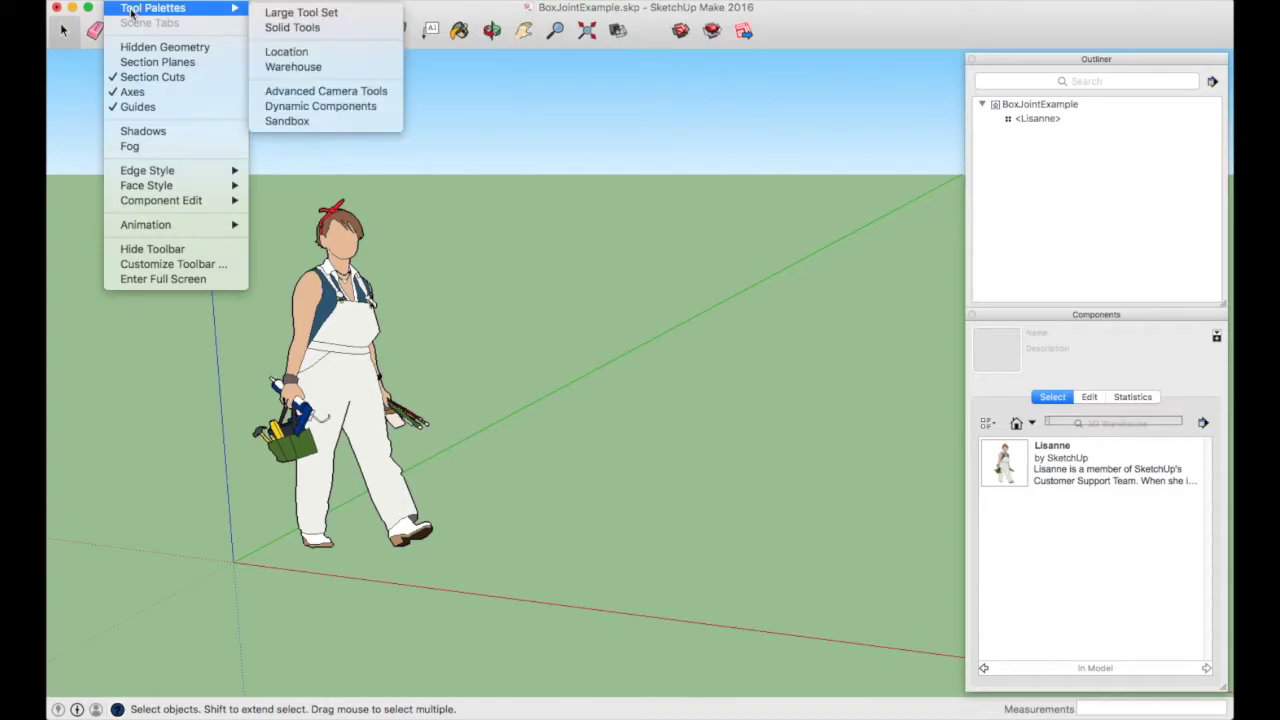
pyautogui.click(289, 28)
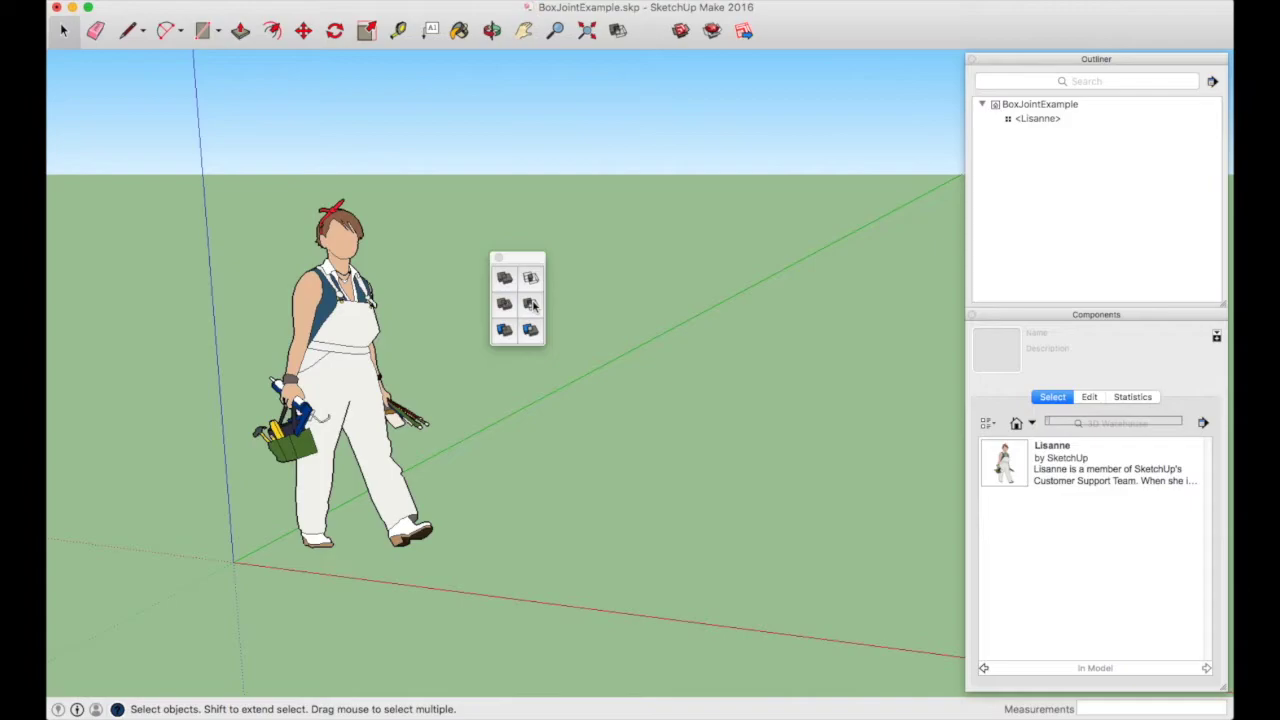
pyautogui.click(498, 258)
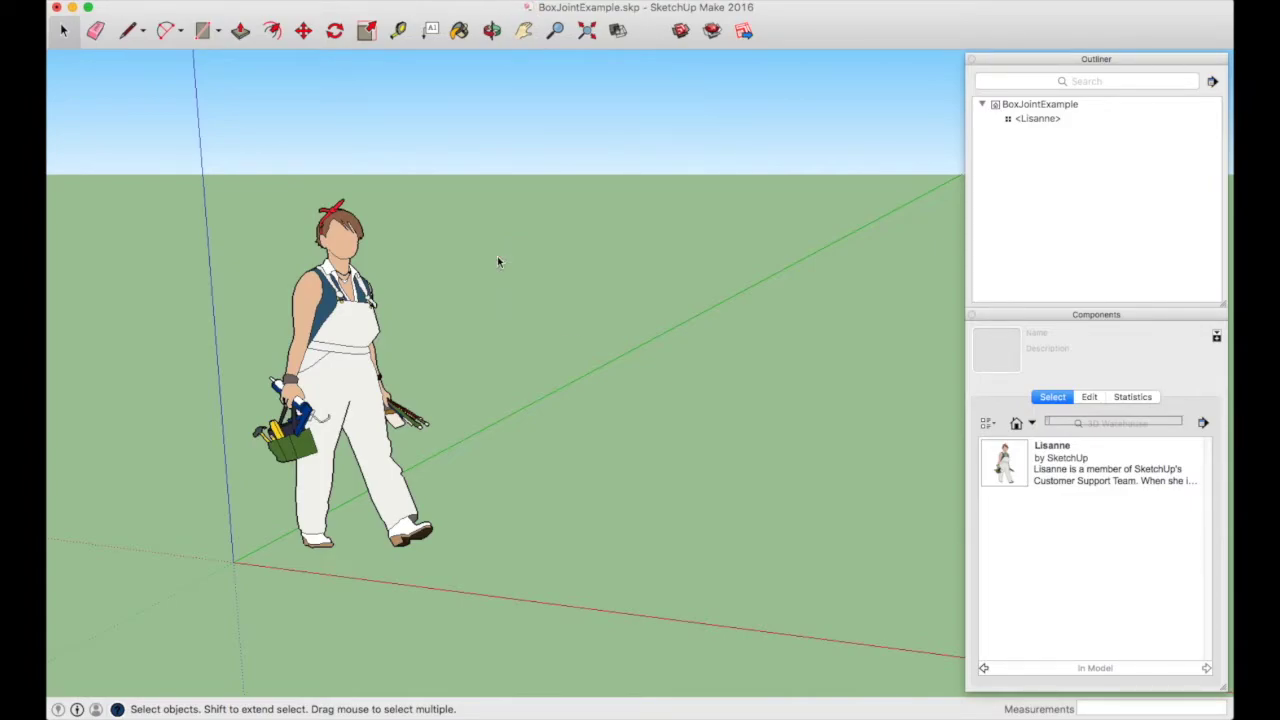
# Delete the standing woman figure component from the model.
pyautogui.rightClick(1032, 465)
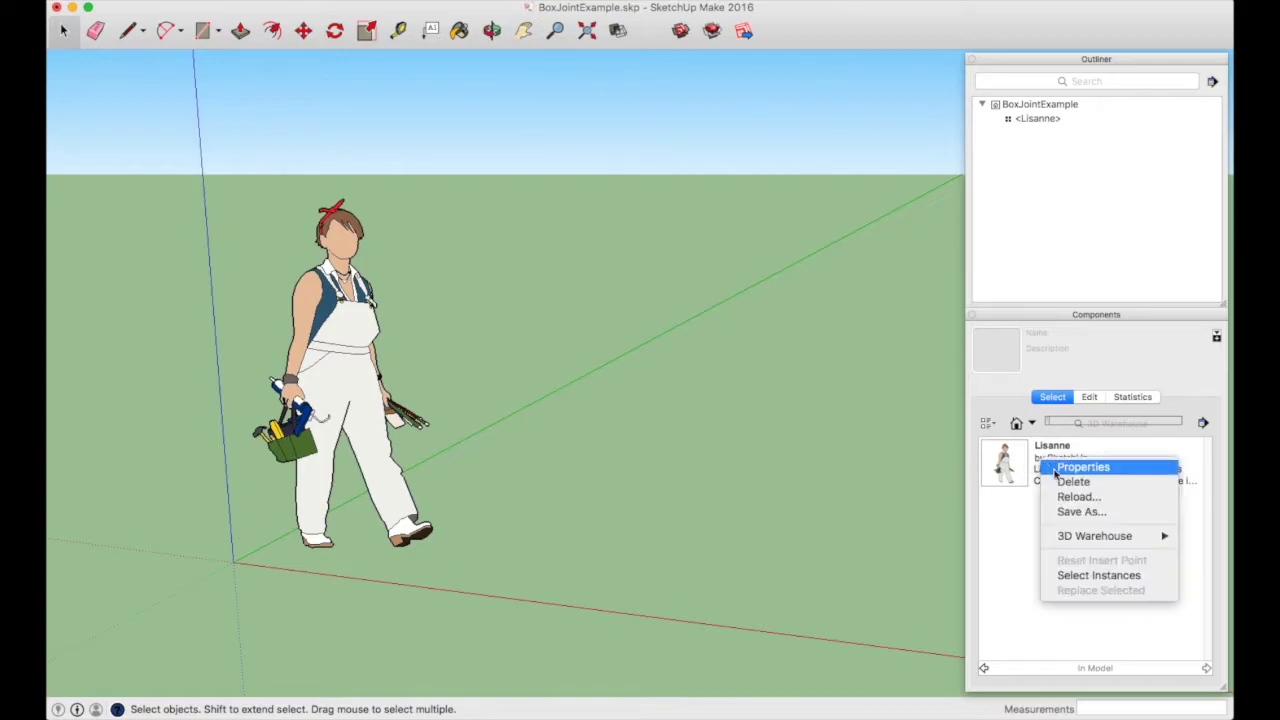
pyautogui.click(1070, 482)
pyautogui.click(810, 292)
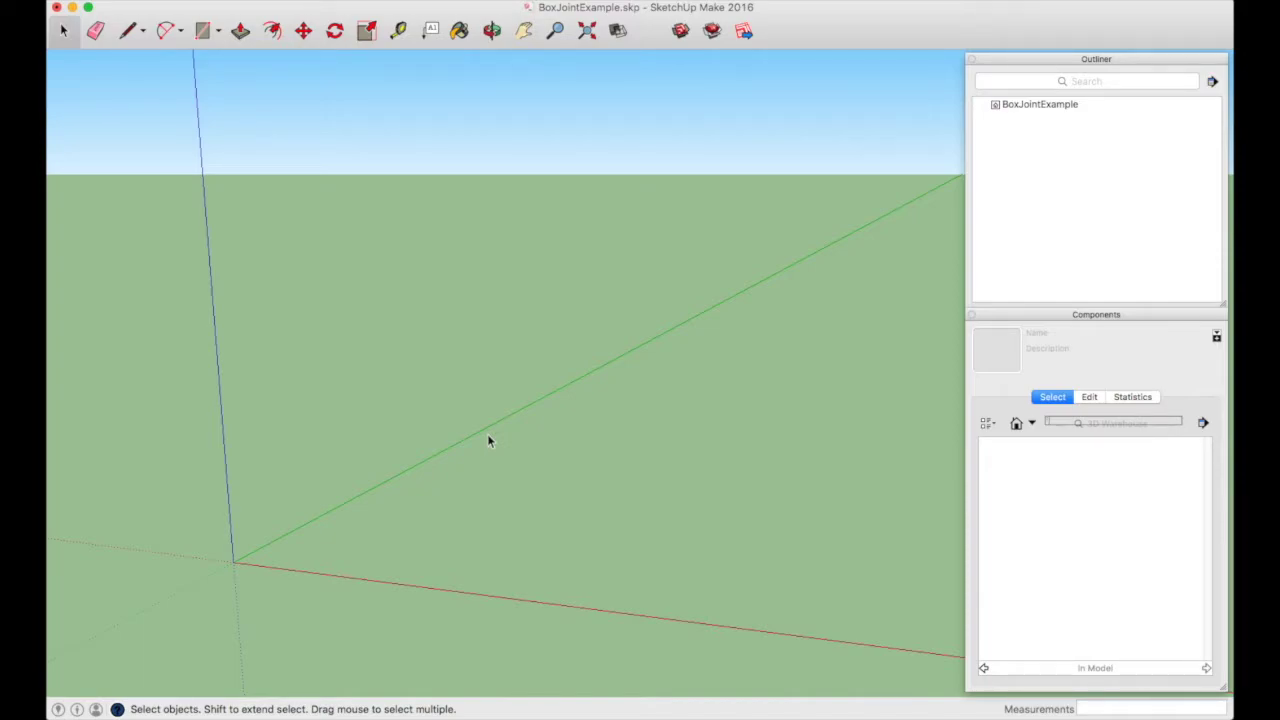
# Draw a 24" by .75" rectangle on the ground from the origin, with its long side along the red axis.
pyautogui.press('r')
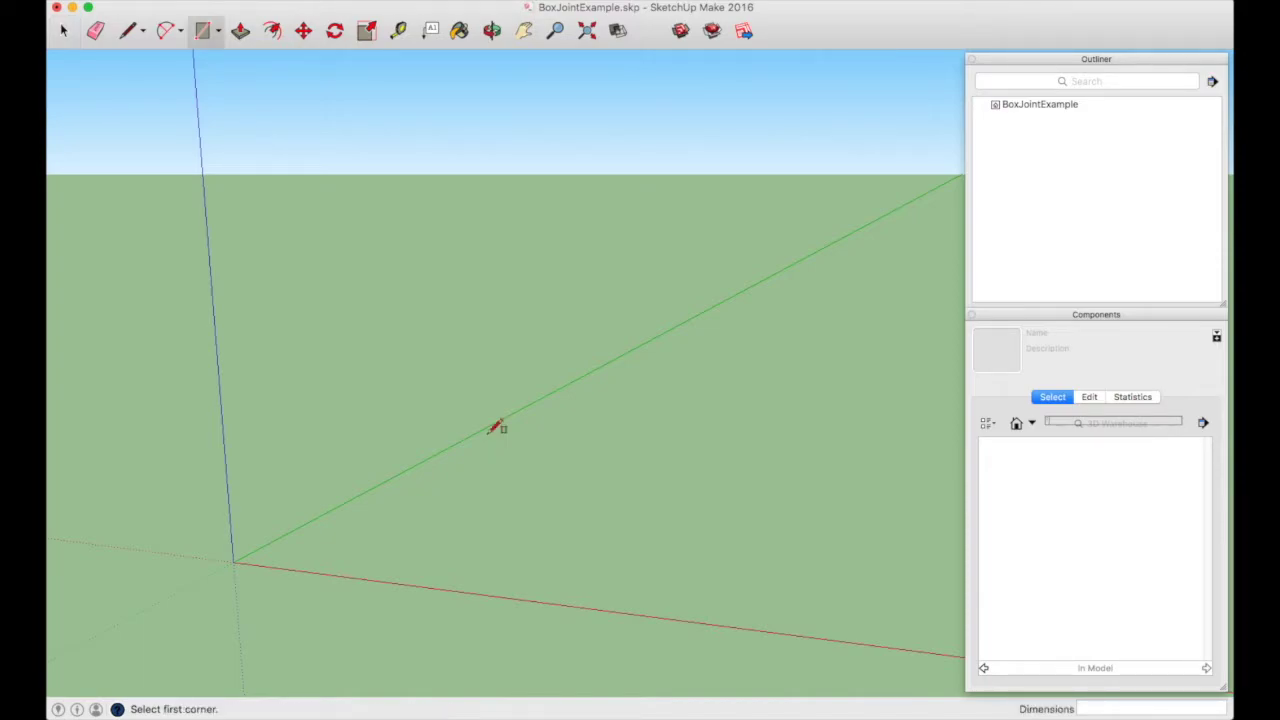
pyautogui.click(234, 560)
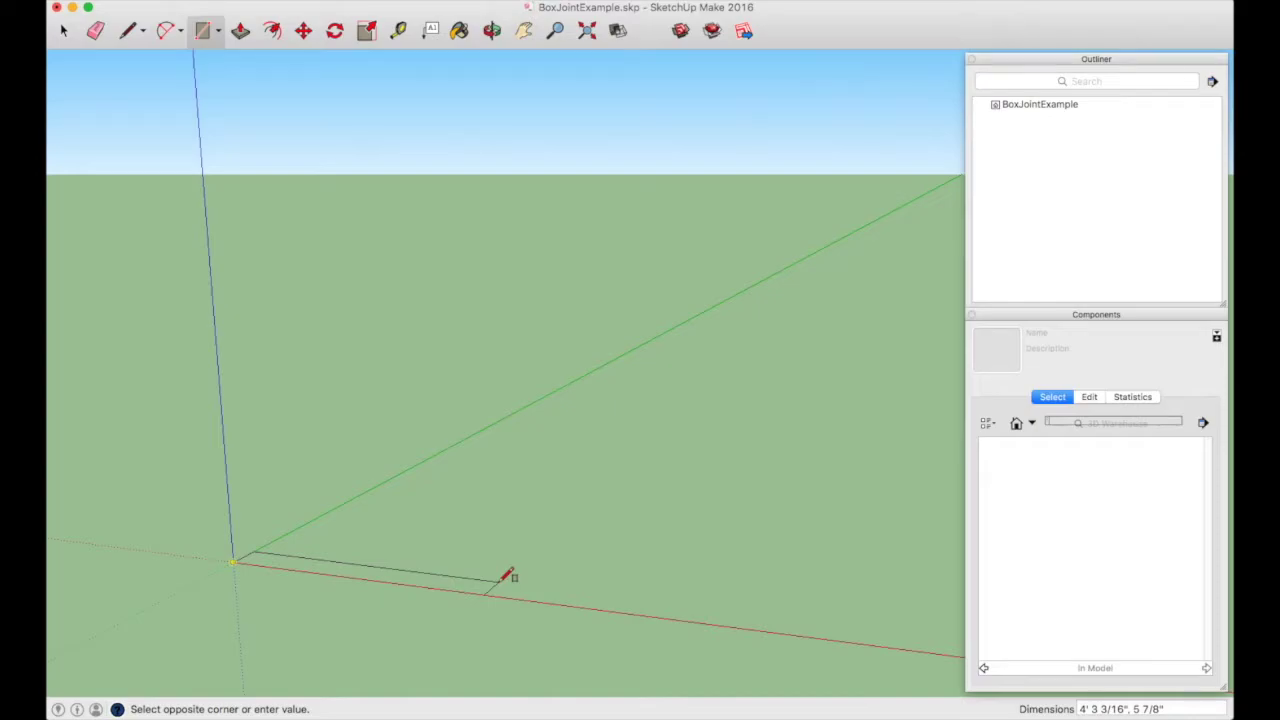
pyautogui.write('24,.75')
pyautogui.press('Return')
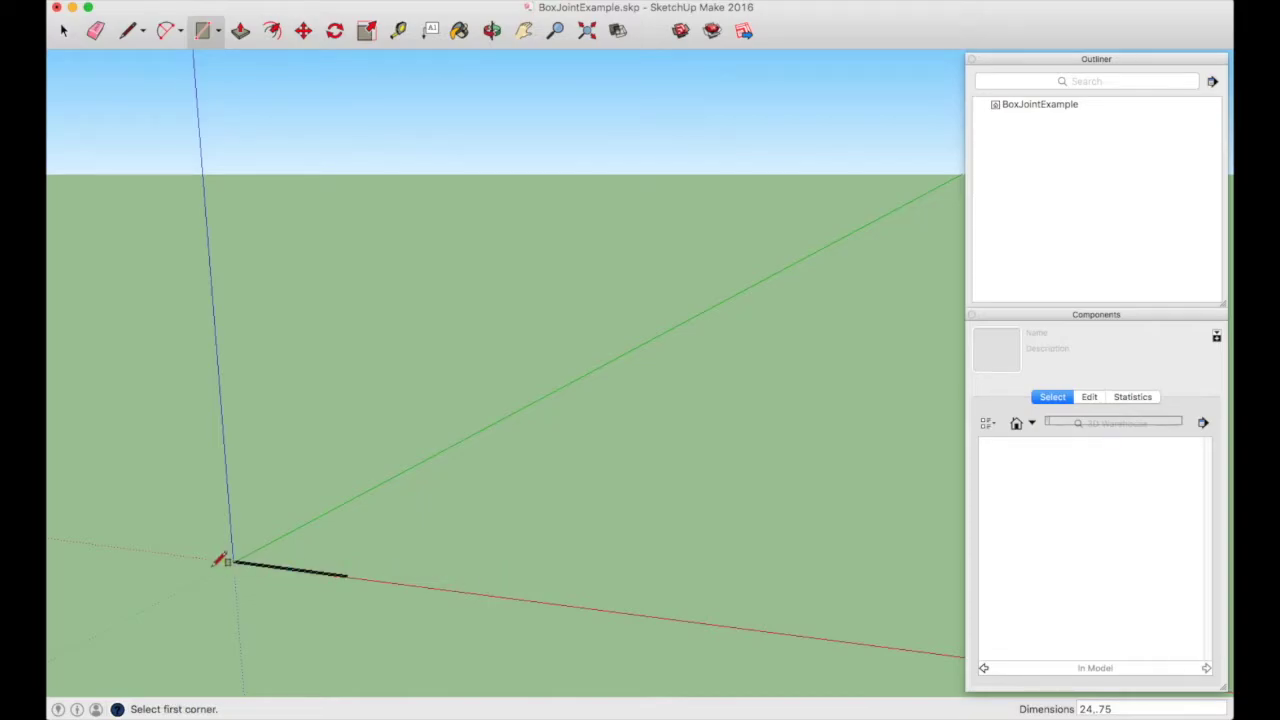
# Push/Pull the rectangle upward 5.5" to form an upright board.
pyautogui.scroll(3, 240, 561)
pyautogui.scroll(4, 250, 563)
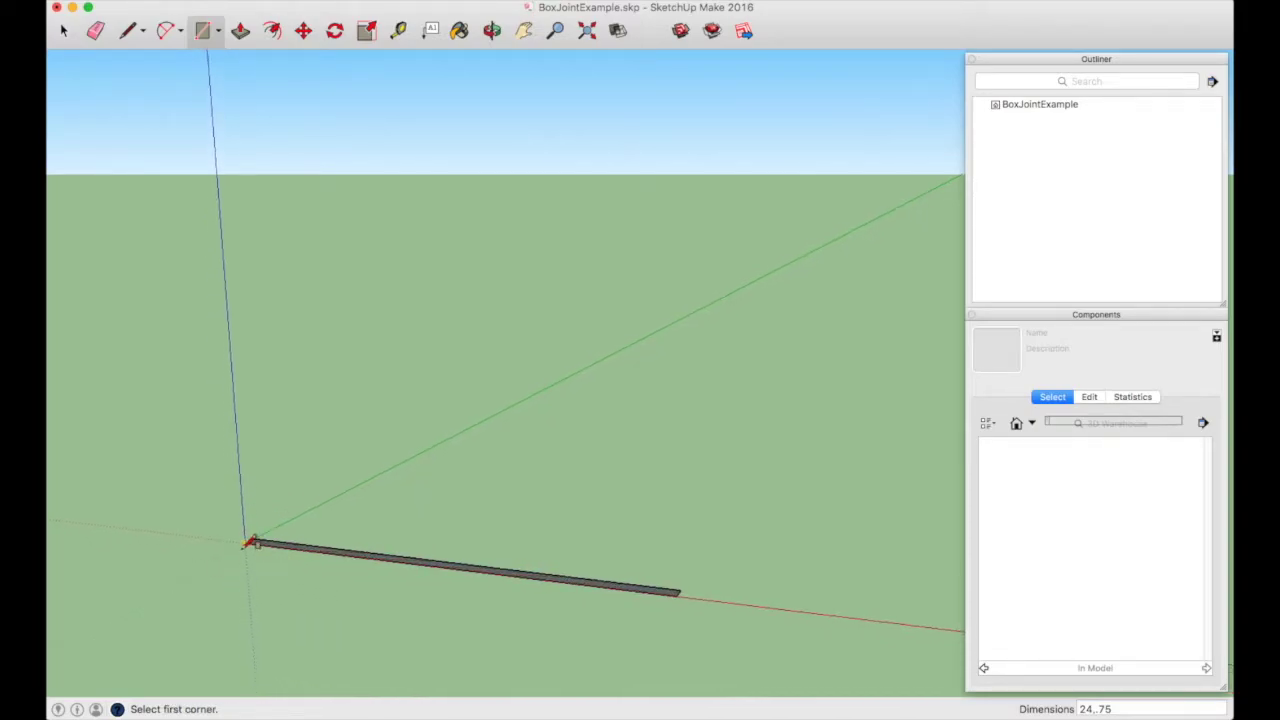
pyautogui.moveTo(237, 560); pyautogui.dragTo(237, 596, button='middle')
pyautogui.press('p')
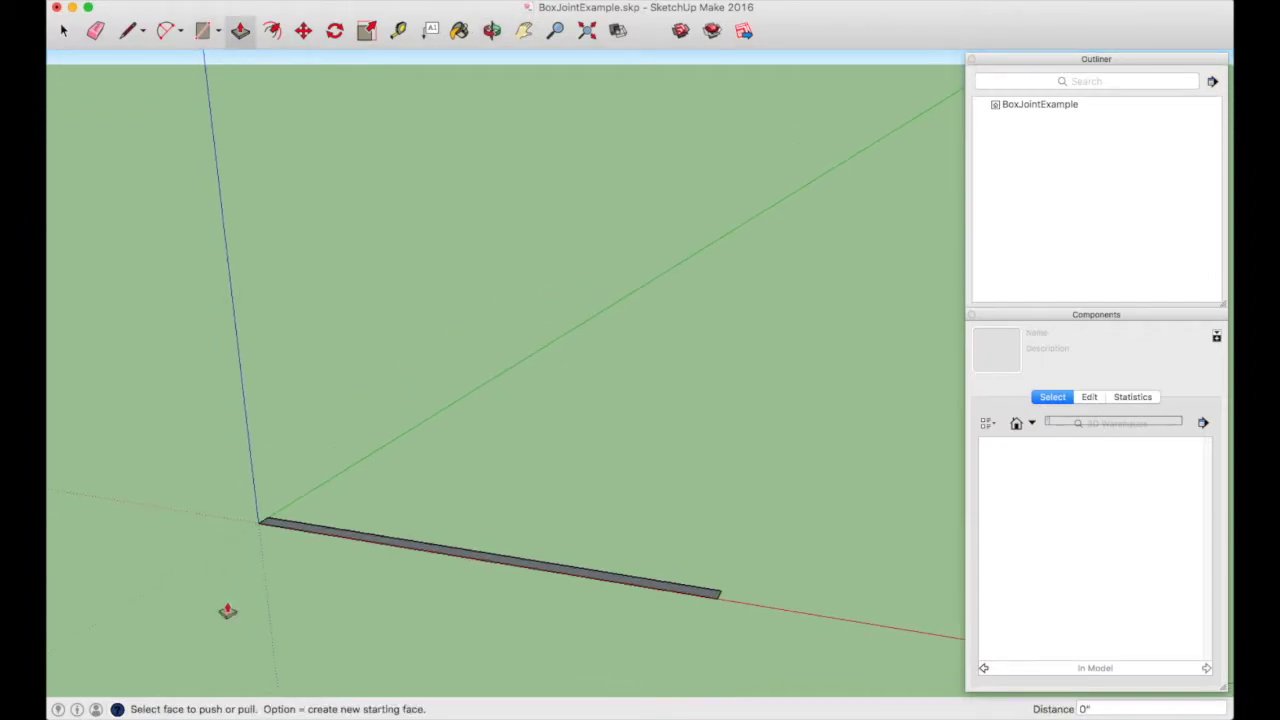
pyautogui.click(357, 542)
pyautogui.moveTo(357, 542); pyautogui.dragTo(356, 458)
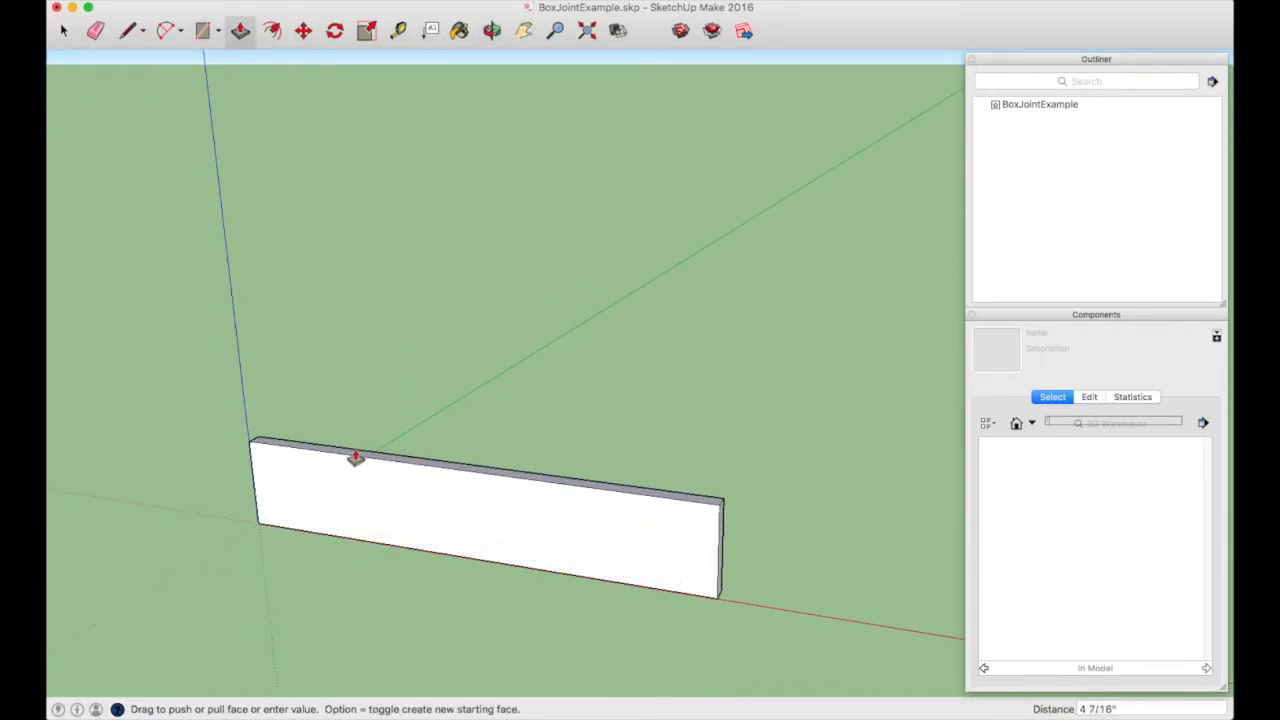
pyautogui.write('5.5')
pyautogui.press('Return')
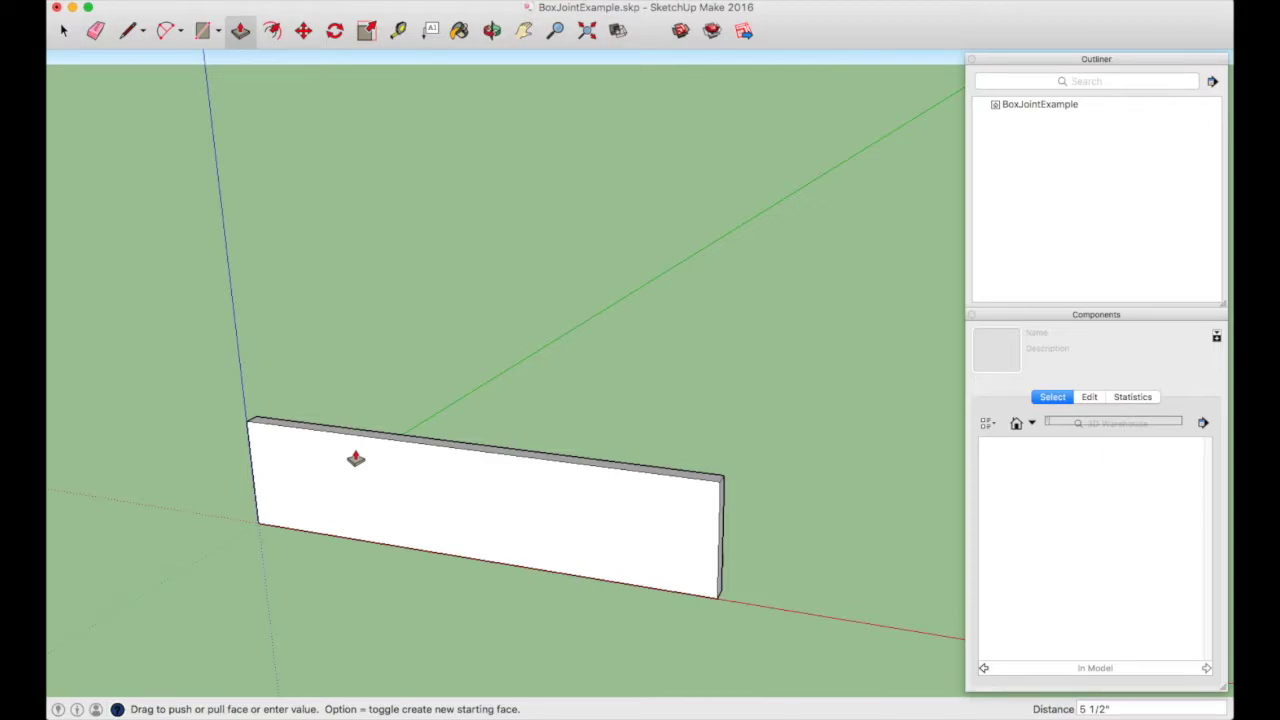
pyautogui.press('space')
# Preview dividing the front vertical edge at the board's end away from the origin into 9 segments.
pyautogui.scroll(2, 740, 613)
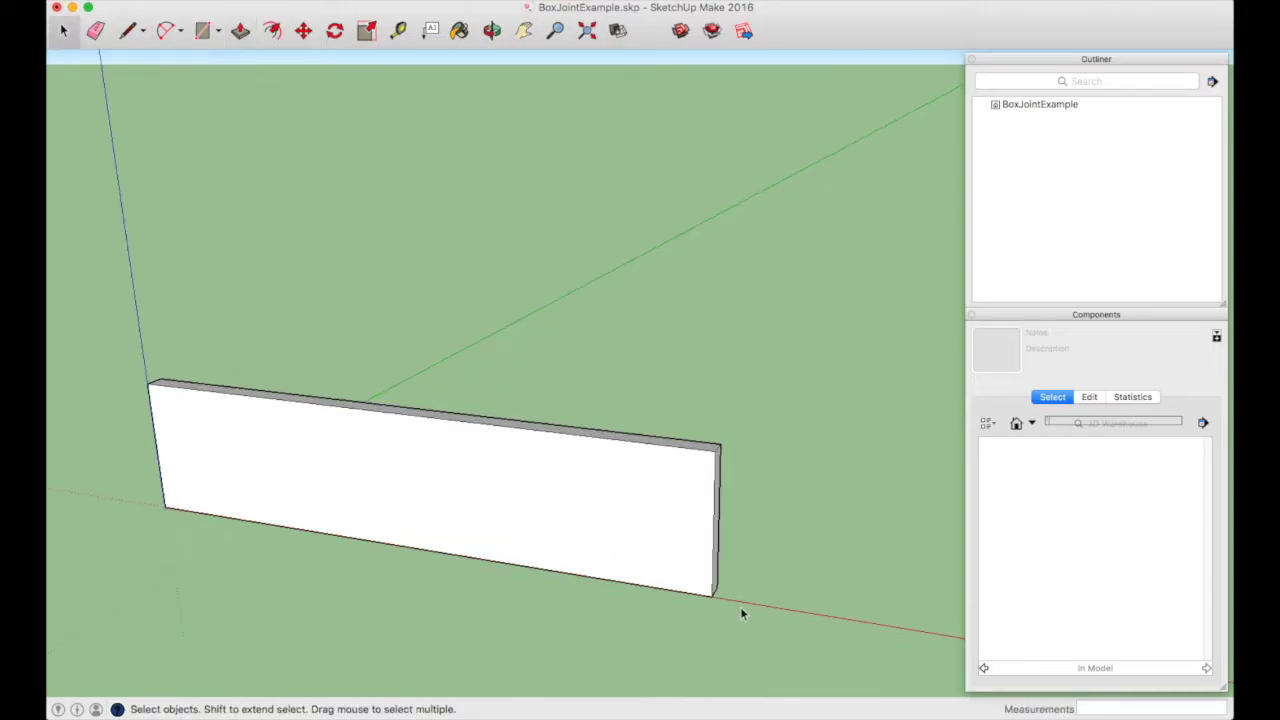
pyautogui.scroll(2, 740, 600)
pyautogui.scroll(1, 720, 486)
pyautogui.moveTo(720, 486); pyautogui.dragTo(680, 430, button='middle')
pyautogui.scroll(2, 694, 478)
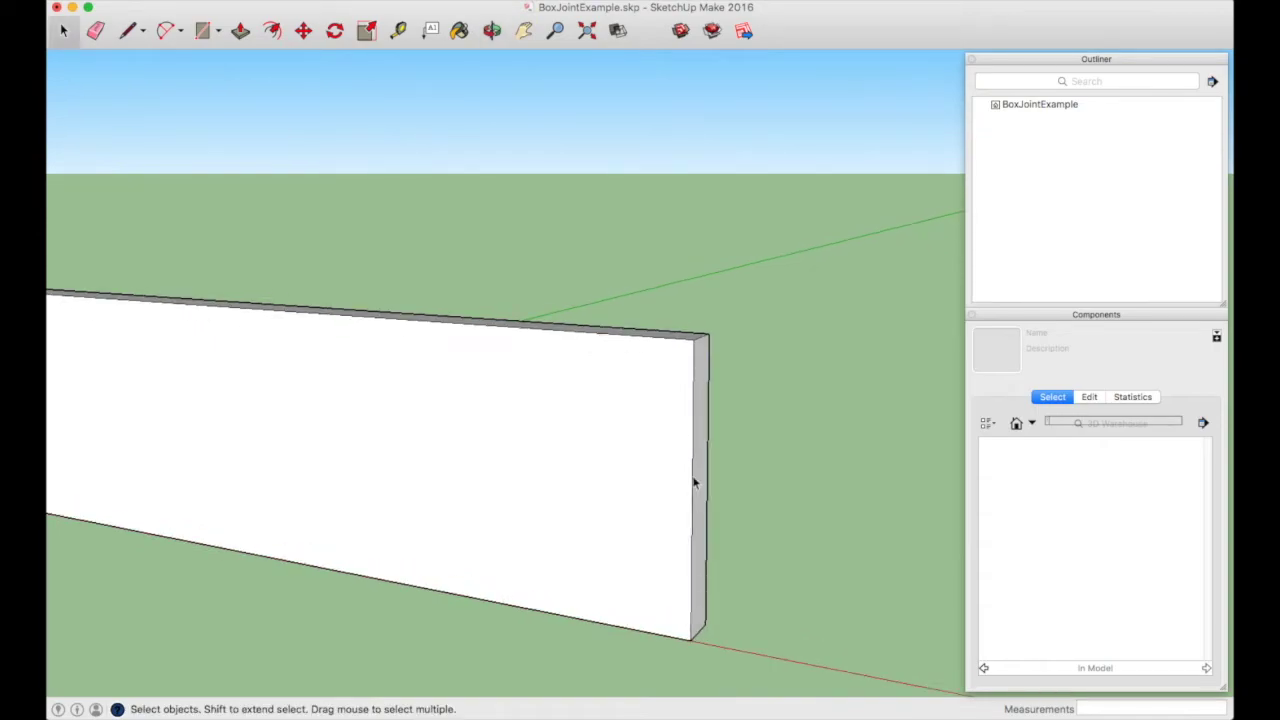
pyautogui.click(694, 421)
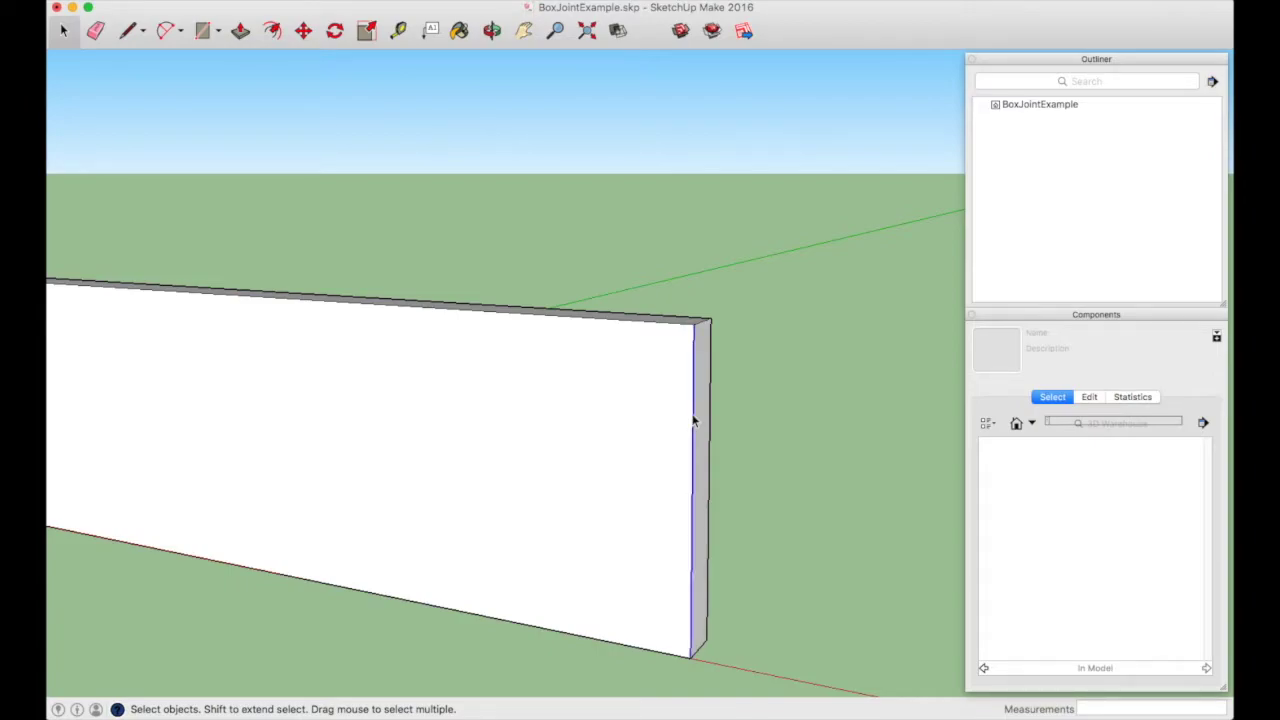
pyautogui.rightClick(694, 421)
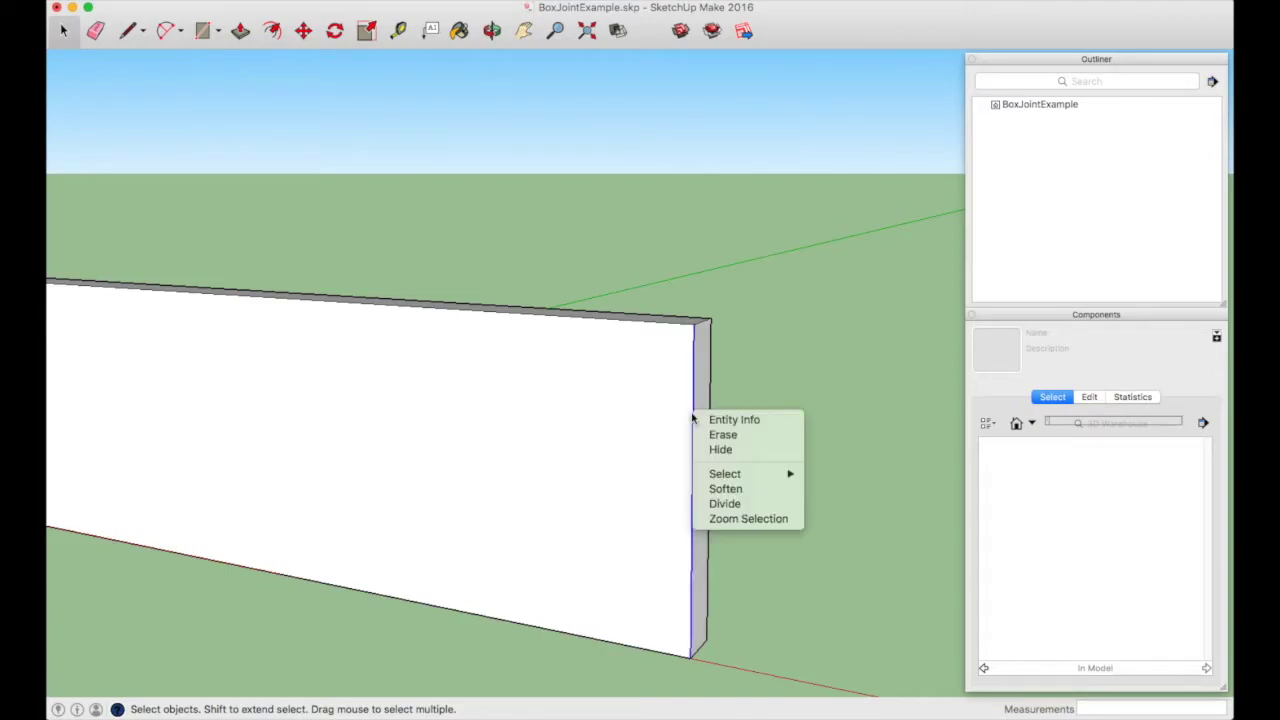
pyautogui.click(717, 506)
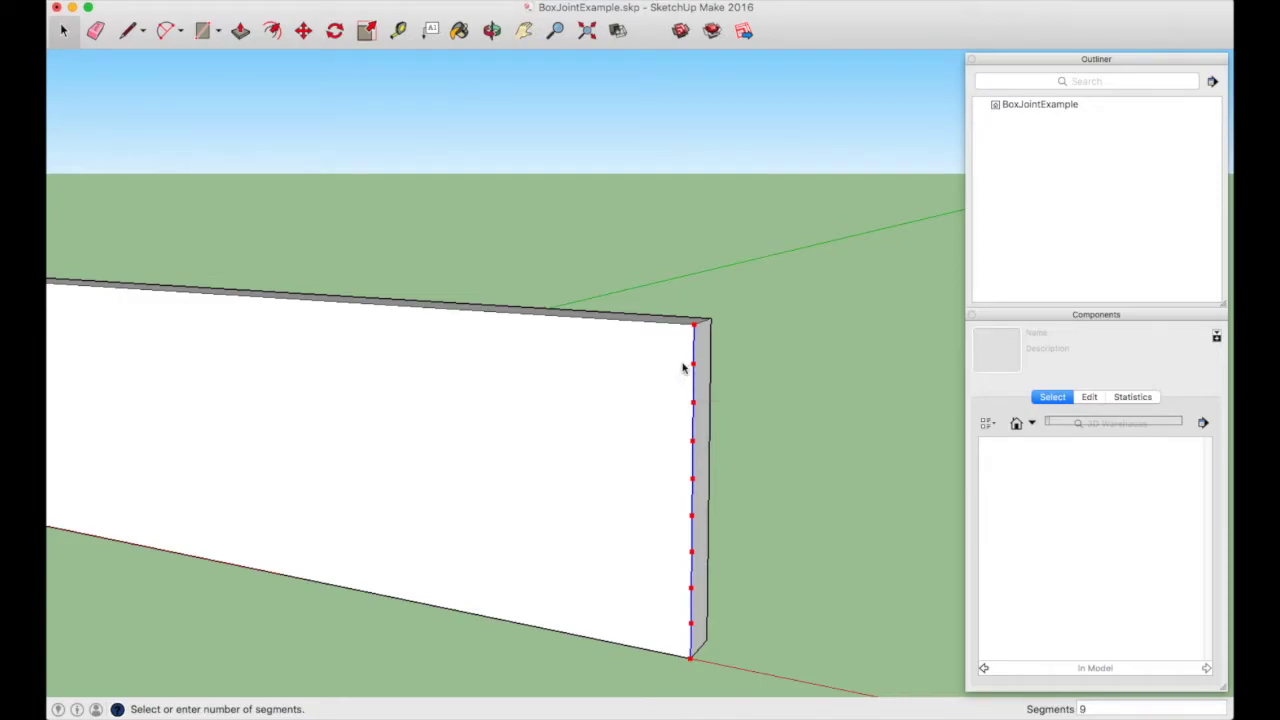
pyautogui.click(683, 369)
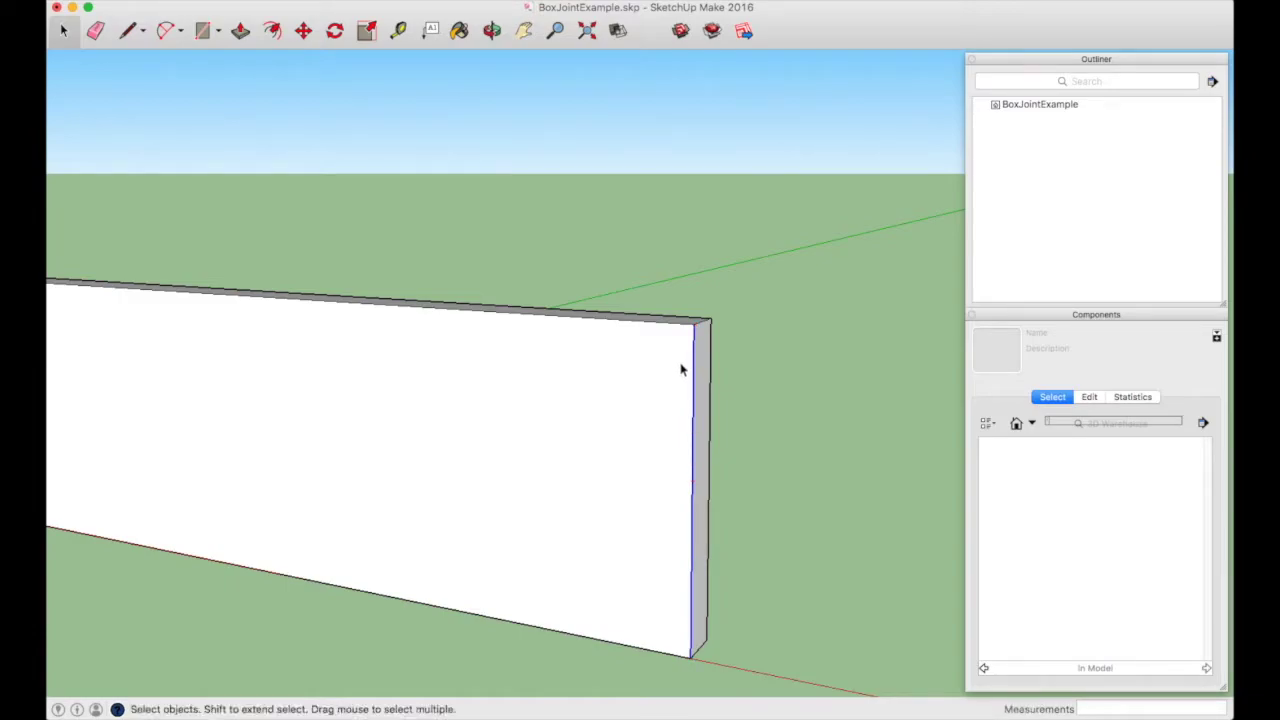
# Place guides on the board's front face 5/8" below the top edge and .75" in from the end's vertical edge.
pyautogui.press('t')
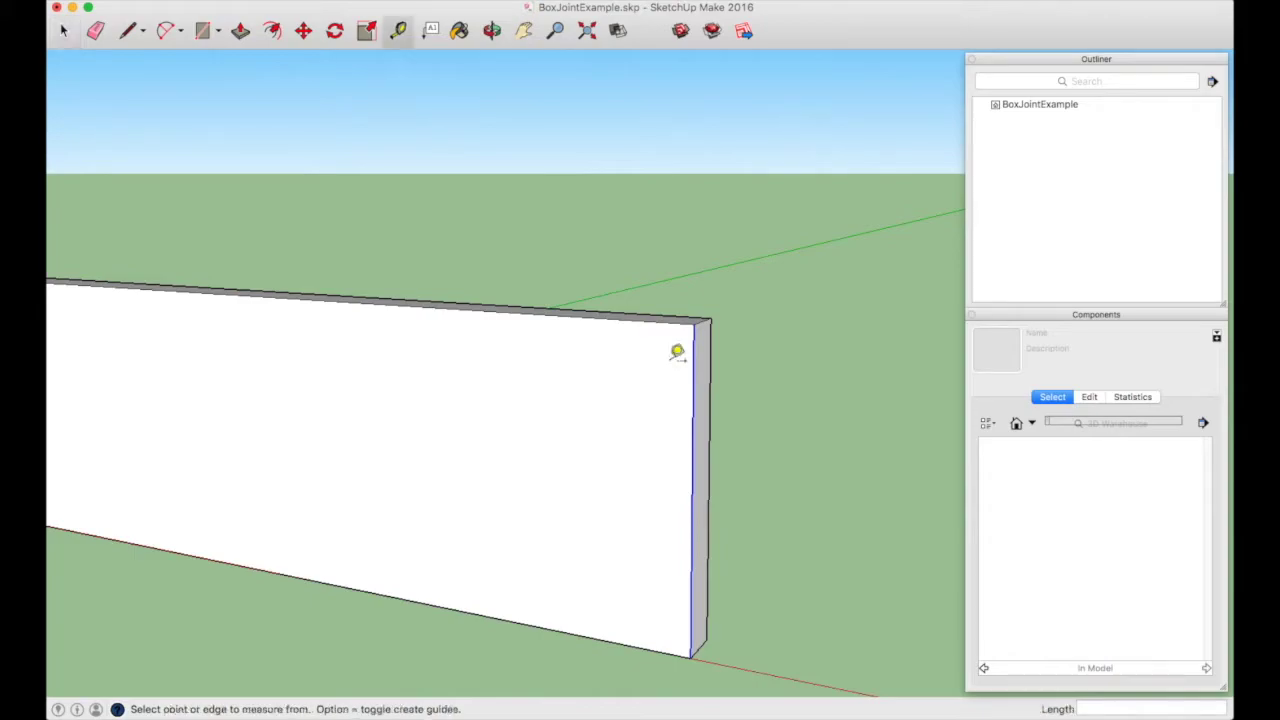
pyautogui.click(586, 311)
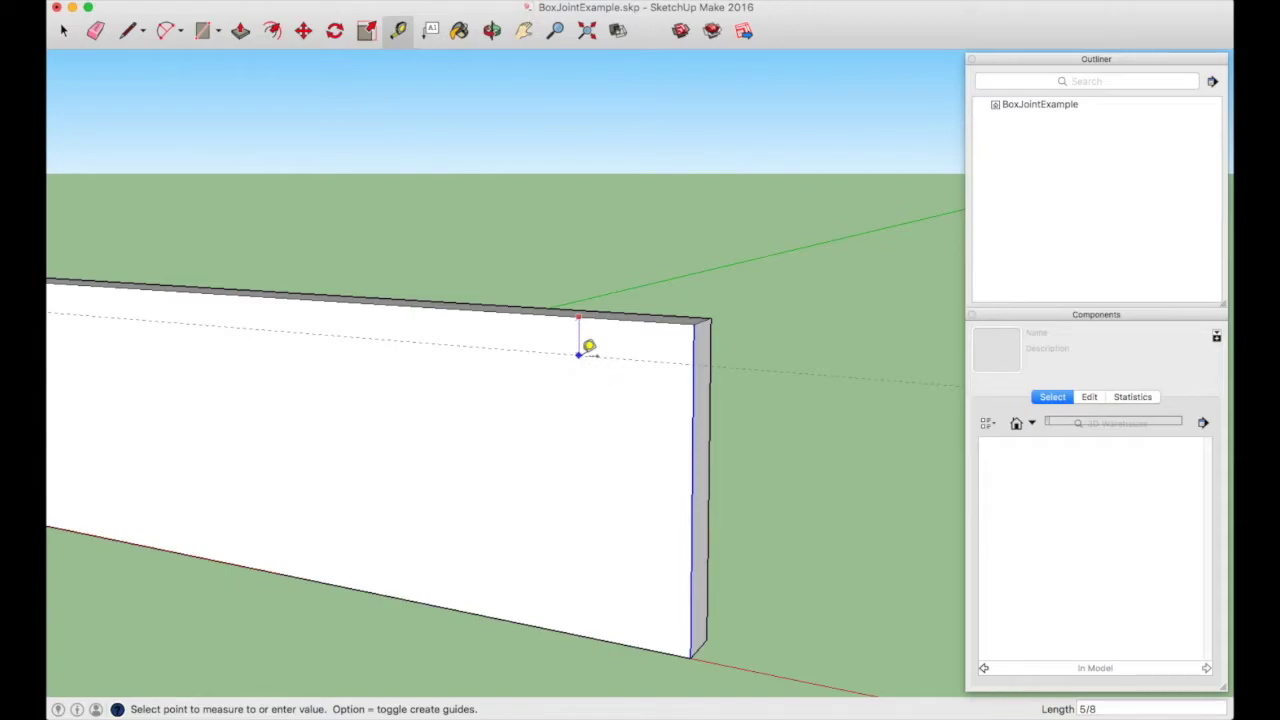
pyautogui.click(589, 346)
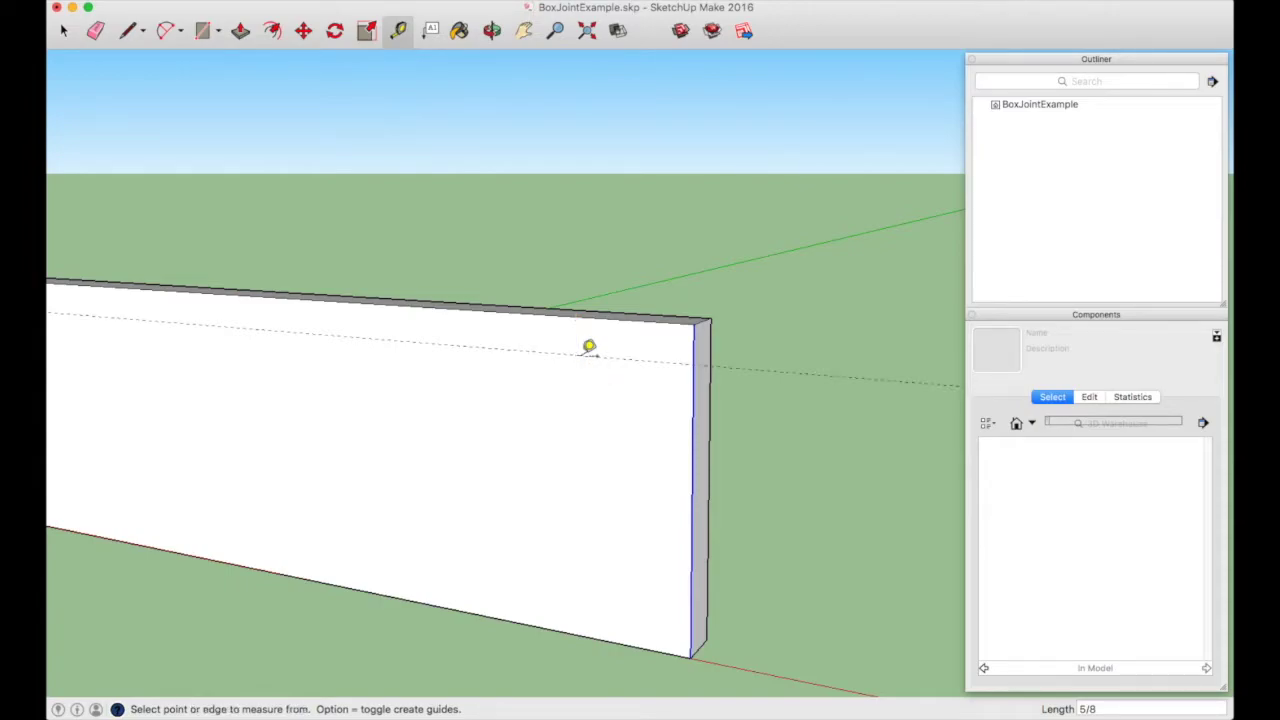
pyautogui.click(700, 404)
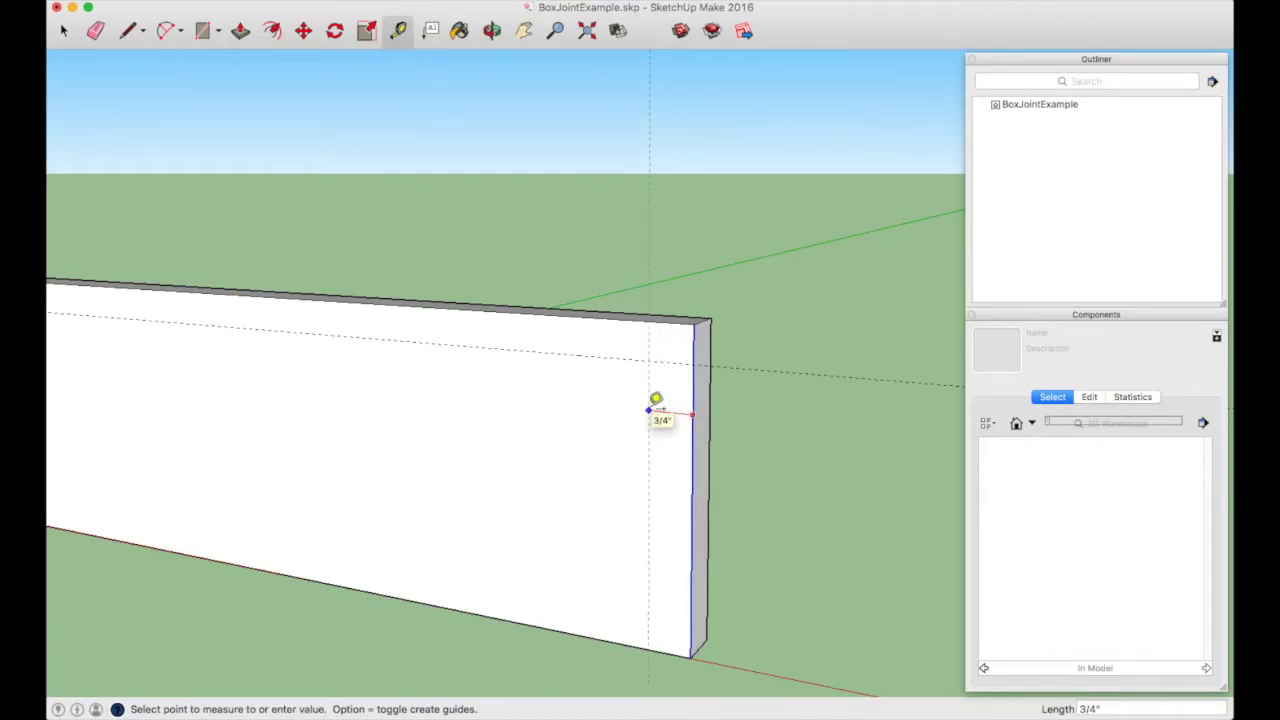
pyautogui.write('.75')
pyautogui.press('Return')
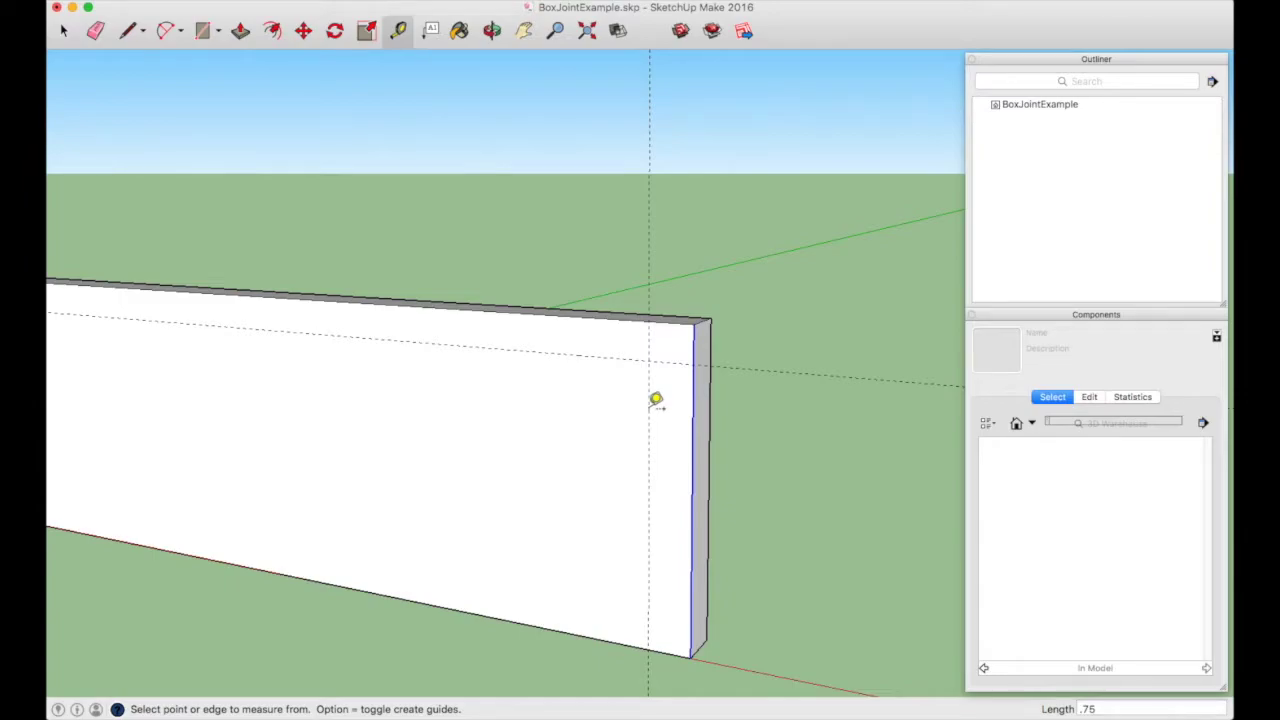
# Draw a 3/4" wide, 5/8" high finger outline from the guides to the board's end edge, and erase both guides.
pyautogui.press('l')
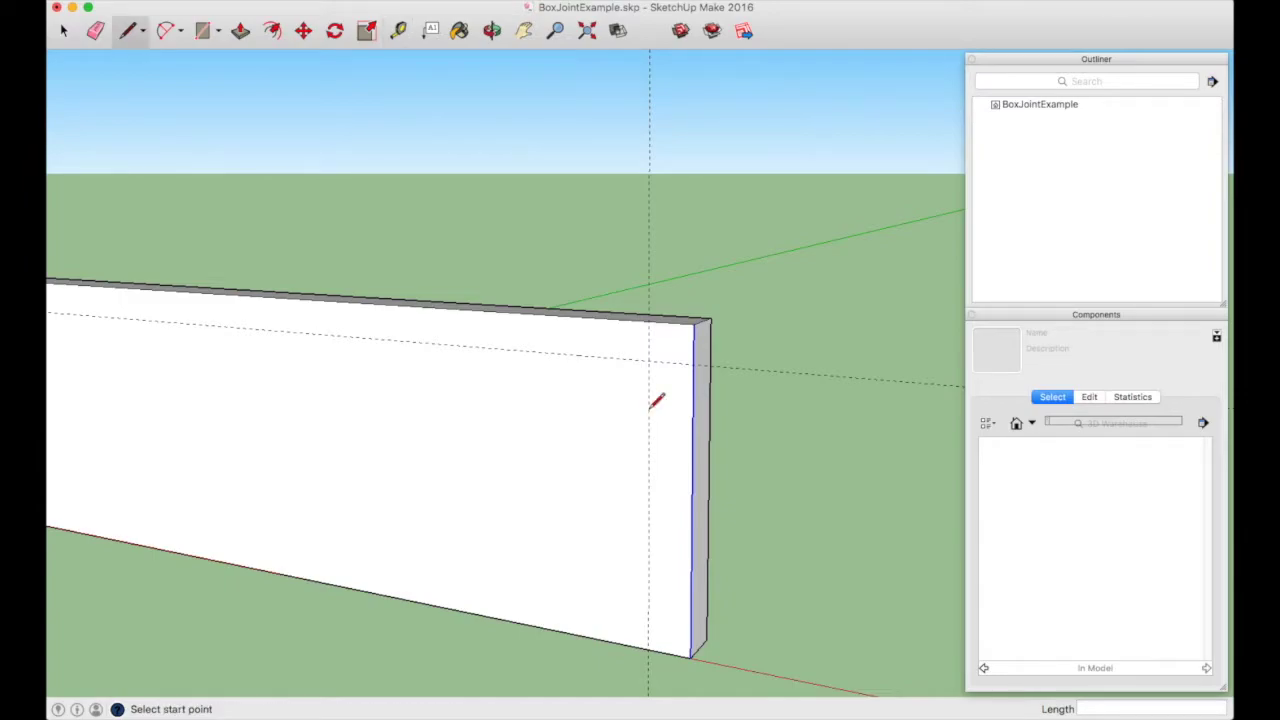
pyautogui.click(695, 361)
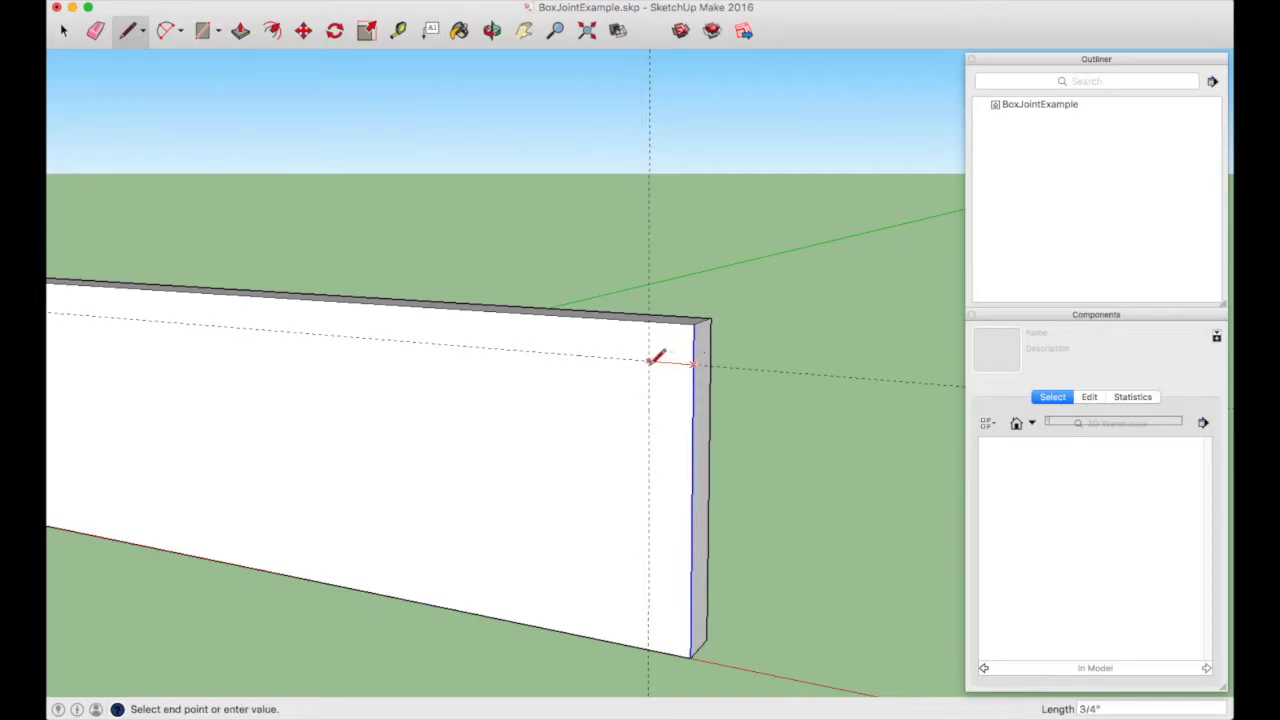
pyautogui.click(648, 361)
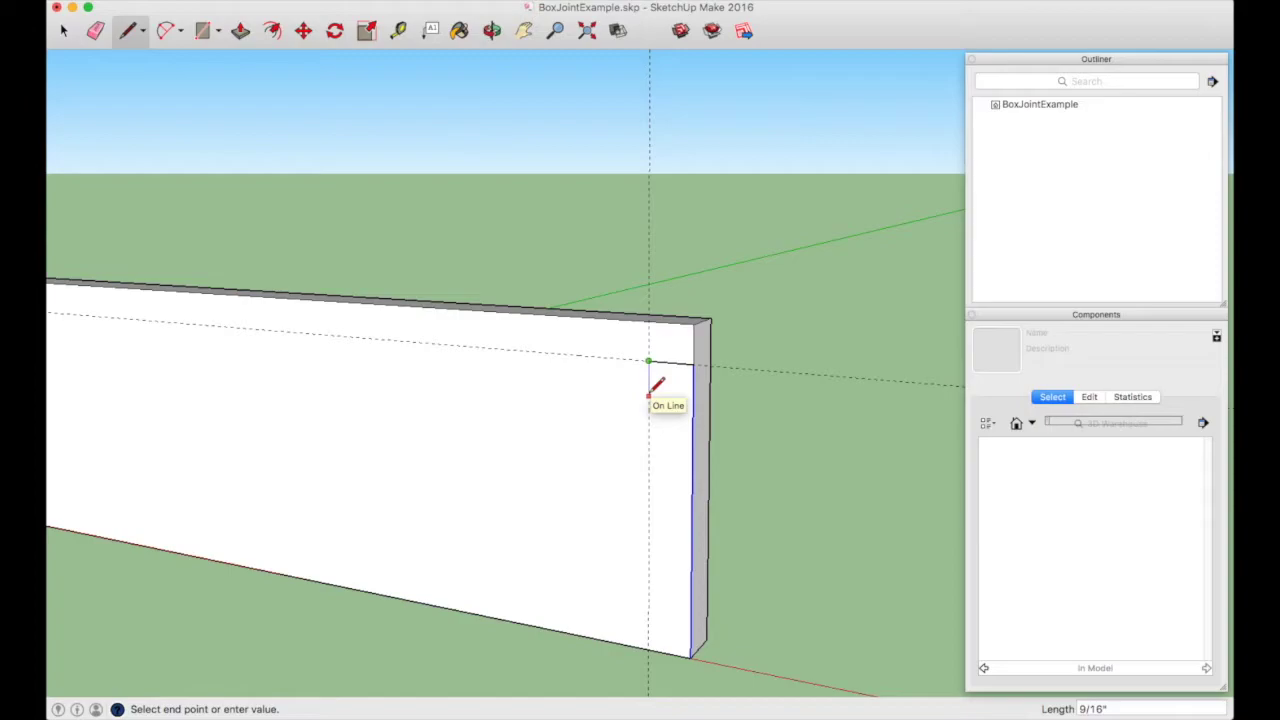
pyautogui.write('5/8')
pyautogui.press('Return')
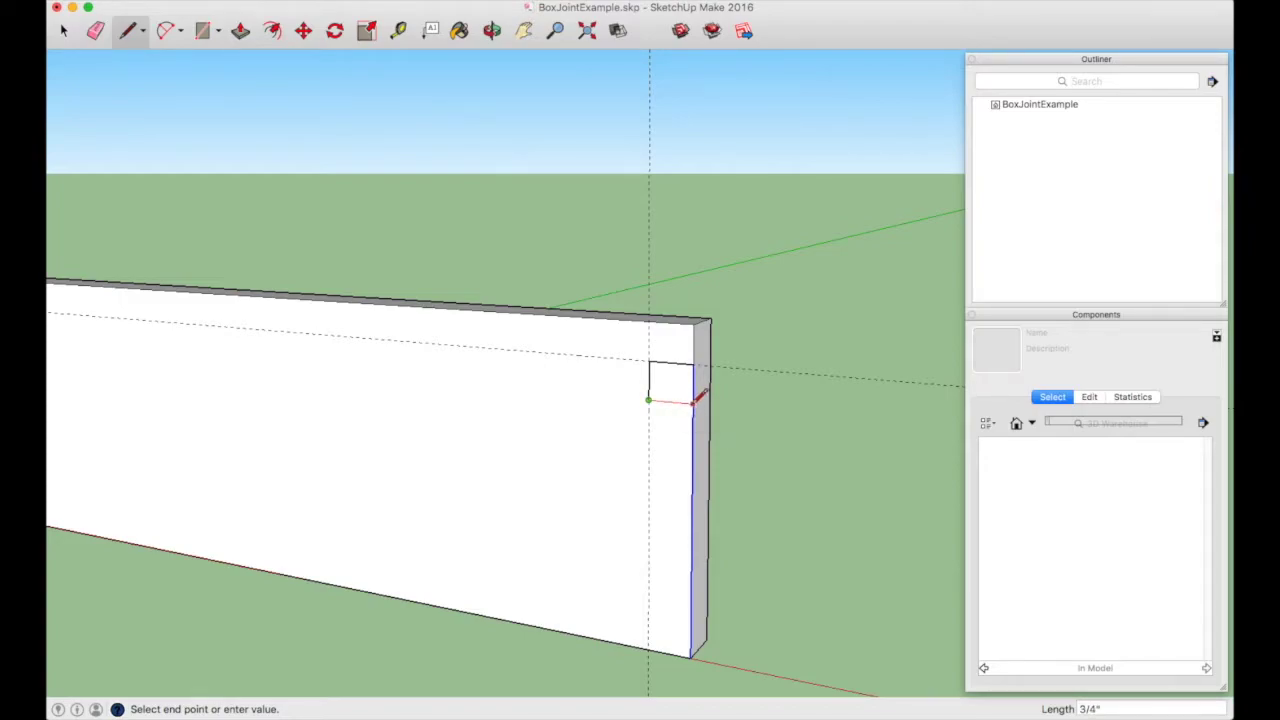
pyautogui.click(694, 401)
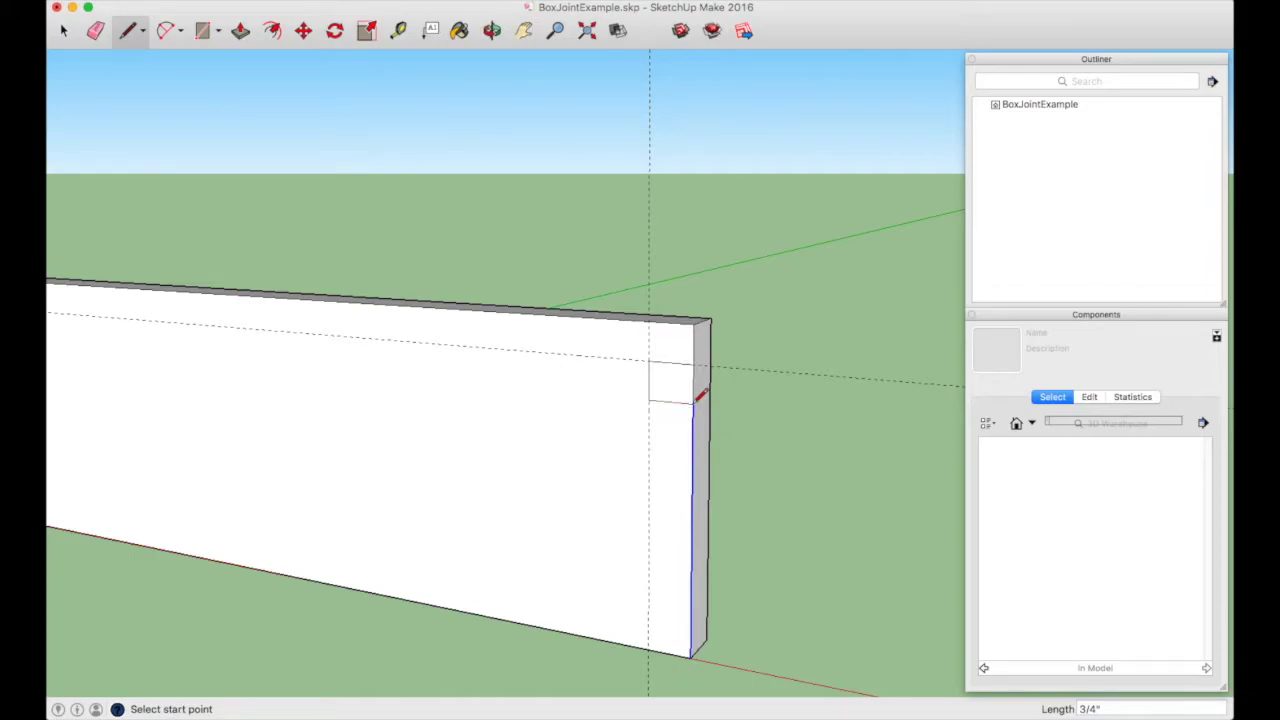
pyautogui.press('e')
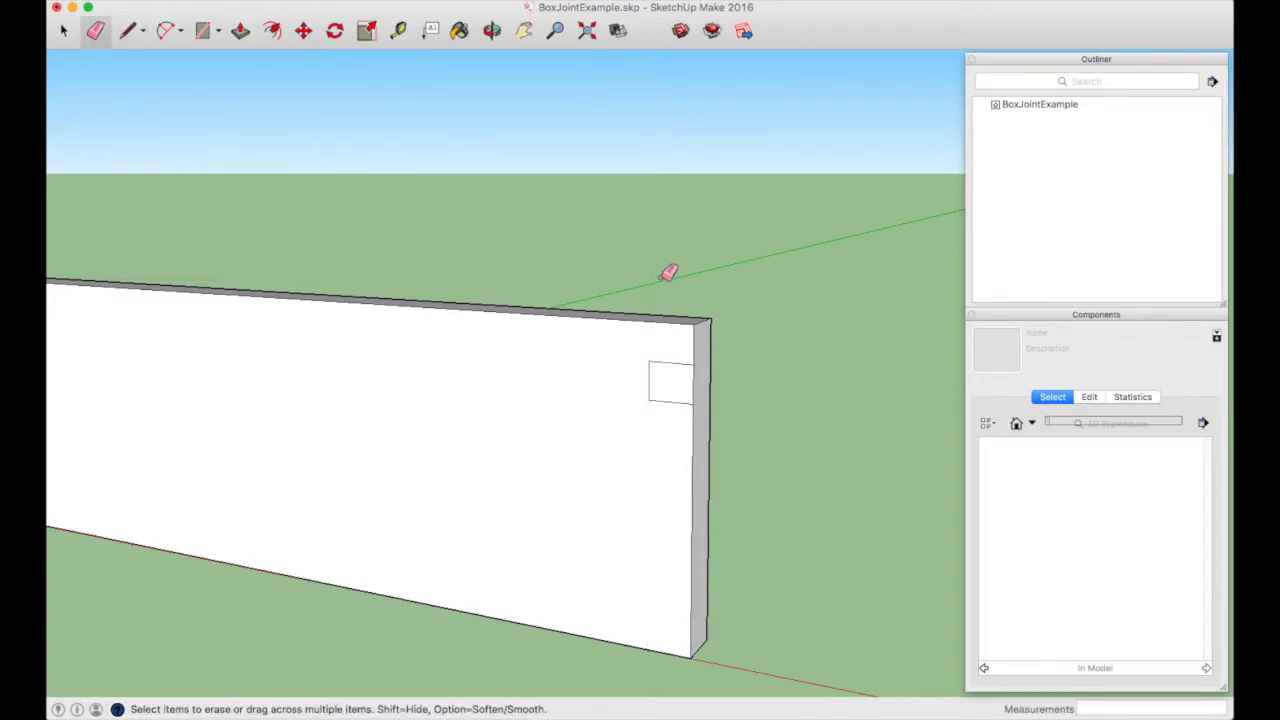
# Copy the three lines of the finger outline 10/8" straight down the board's front face.
pyautogui.moveTo(600, 406)
pyautogui.mouseDown(button='middle')
pyautogui.moveTo(569, 422)
pyautogui.moveTo(617, 411)
pyautogui.moveTo(578, 420)
pyautogui.mouseUp(button='middle')
pyautogui.press('space')
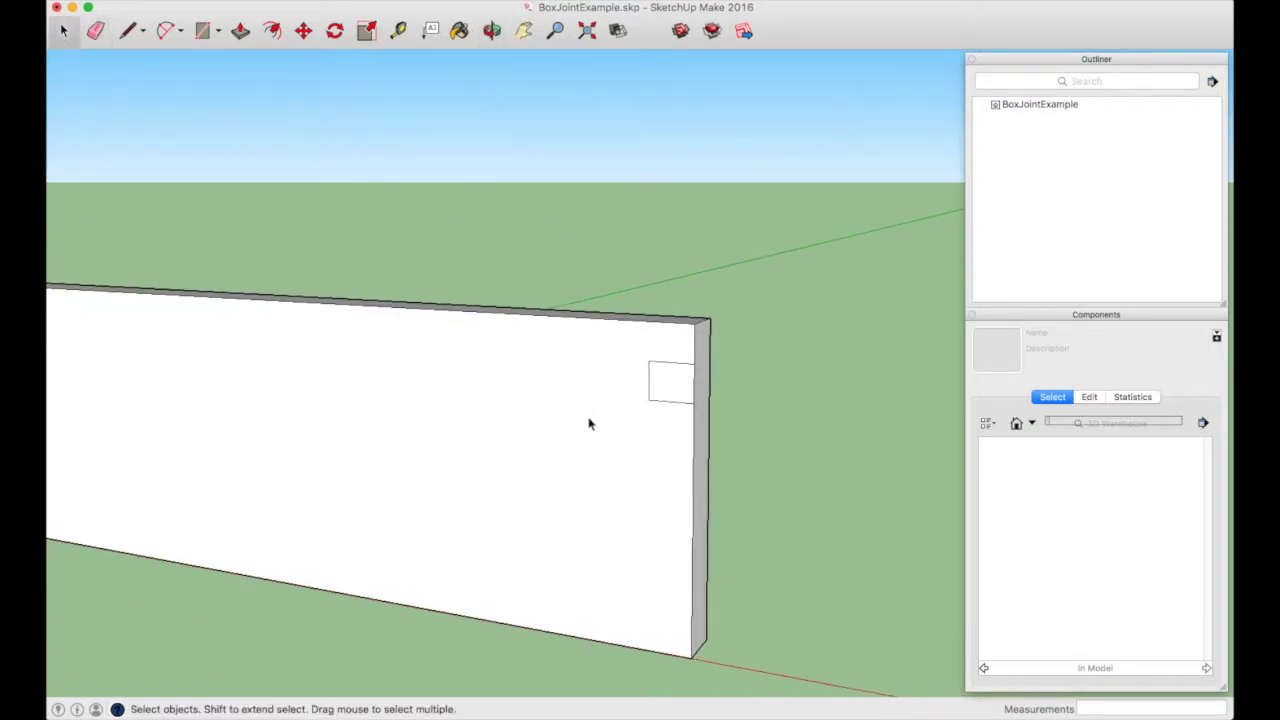
pyautogui.click(670, 364)
pyautogui.keyDown('shift'); pyautogui.click(649, 380); pyautogui.keyUp('shift')
pyautogui.keyDown('shift'); pyautogui.click(662, 401); pyautogui.keyUp('shift')
pyautogui.press('m')
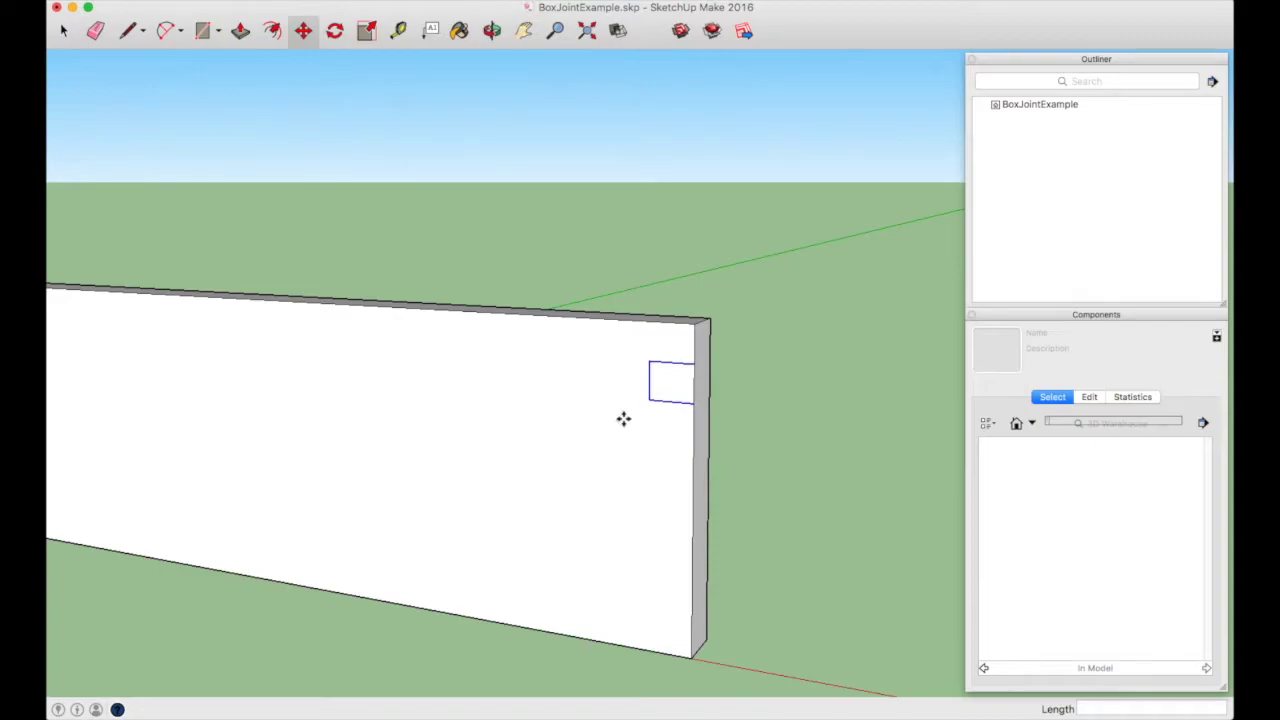
pyautogui.press('alt')
pyautogui.click(649, 362)
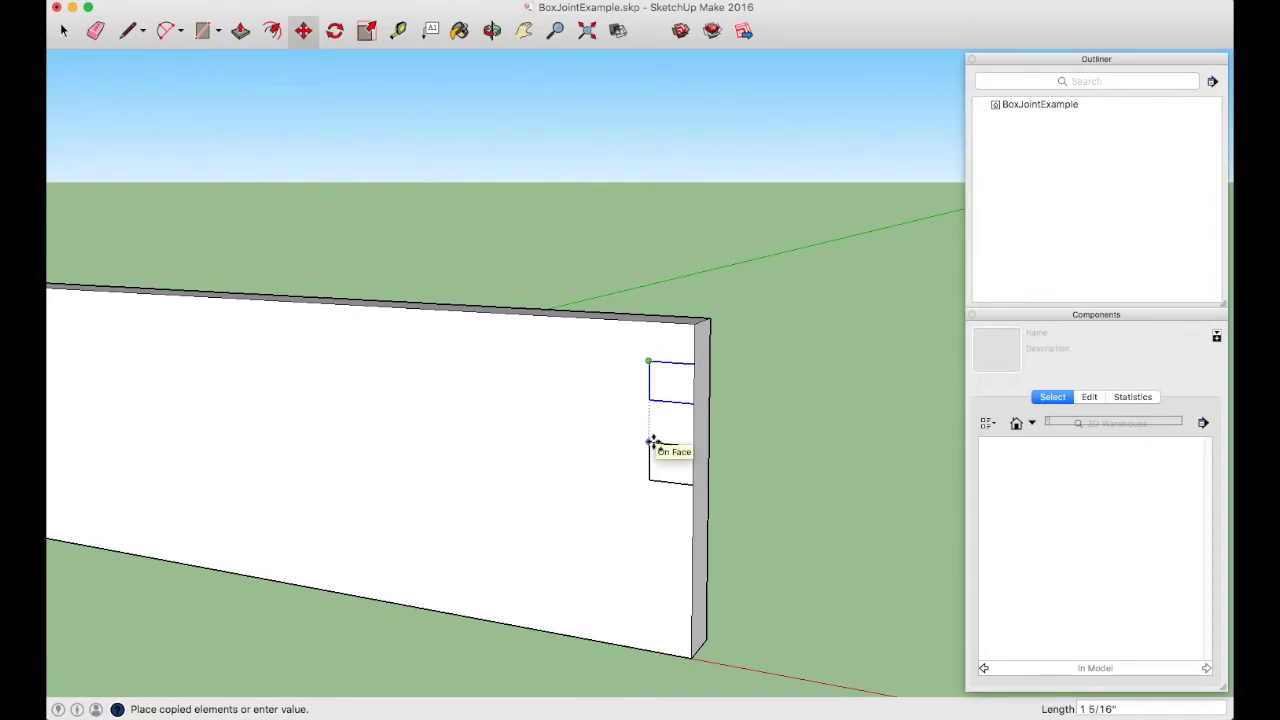
pyautogui.write('10/8')
pyautogui.press('Return')
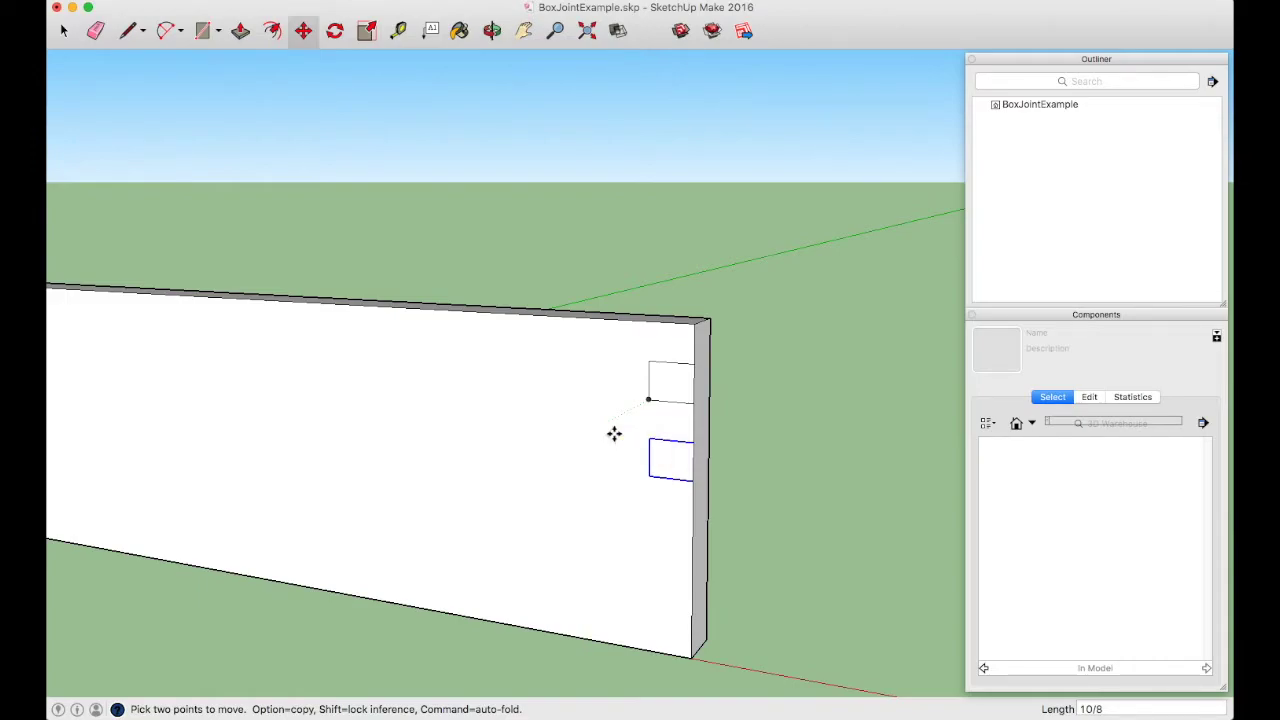
# Repeat the finger outline copy 4x down the board's end, and erase the extra outline lying below the board.
pyautogui.write('4x')
pyautogui.press('Return')
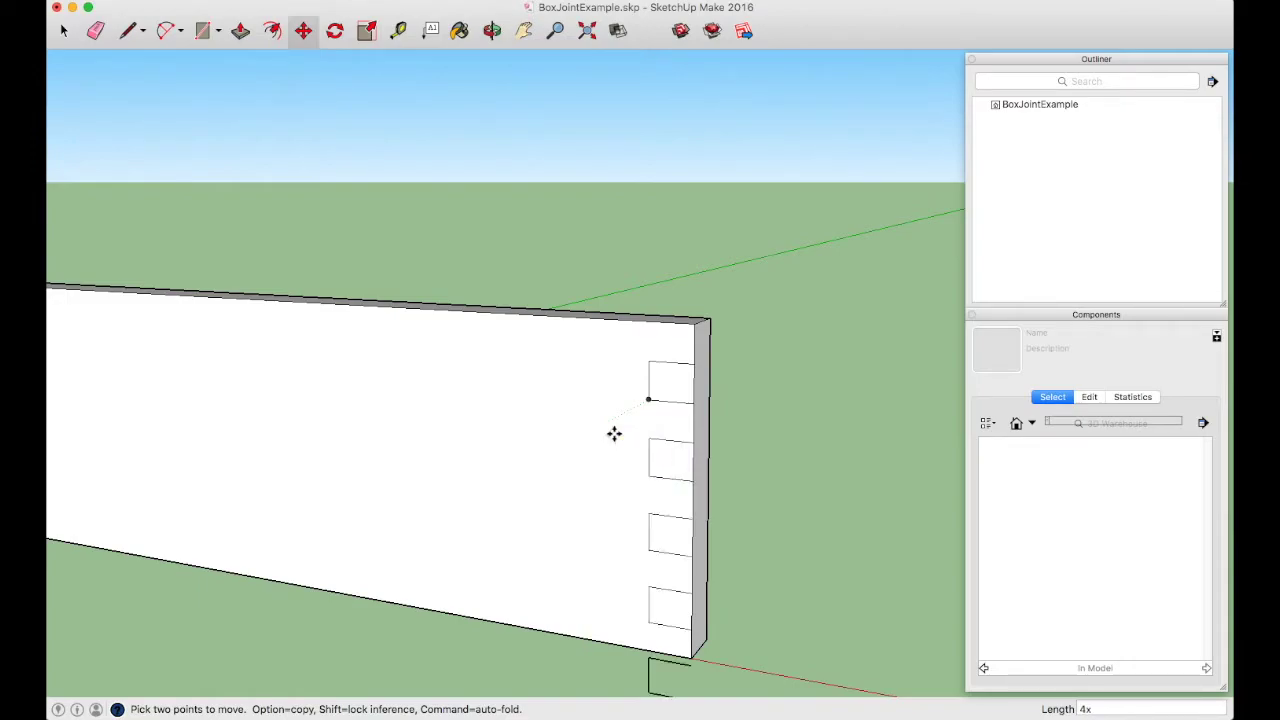
pyautogui.scroll(-2, 611, 434)
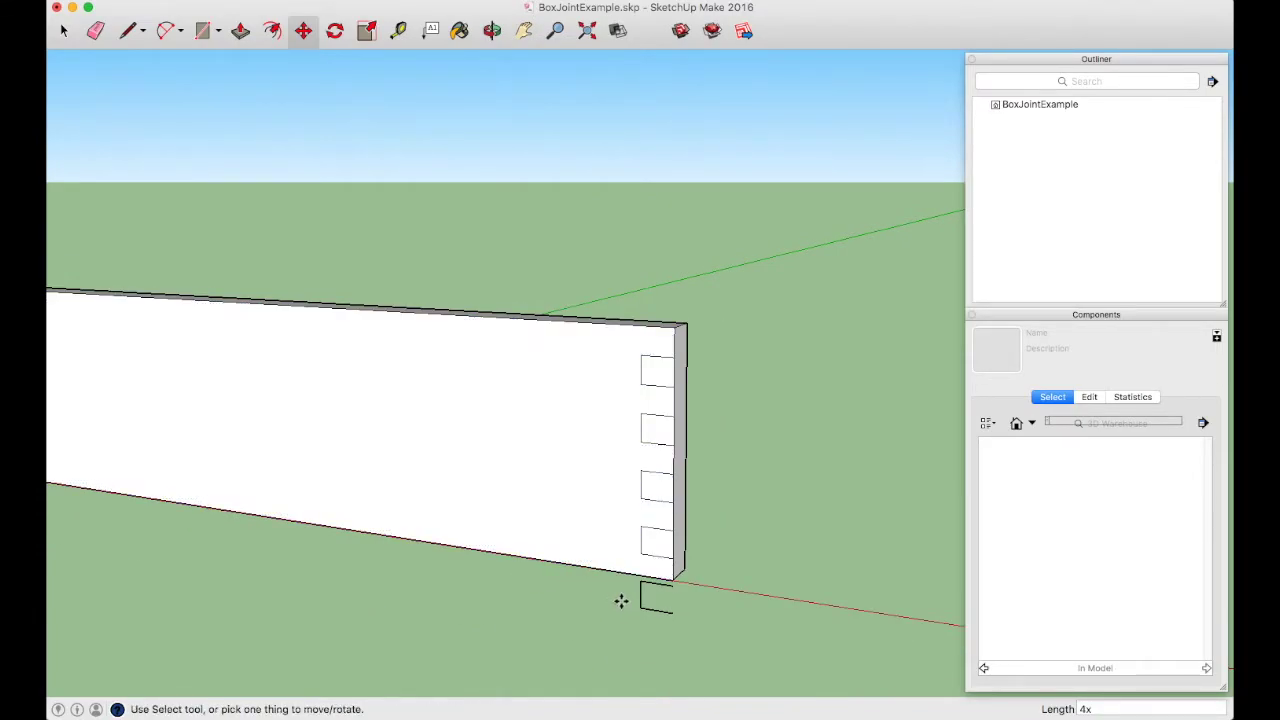
pyautogui.scroll(2, 619, 600)
pyautogui.scroll(1, 621, 600)
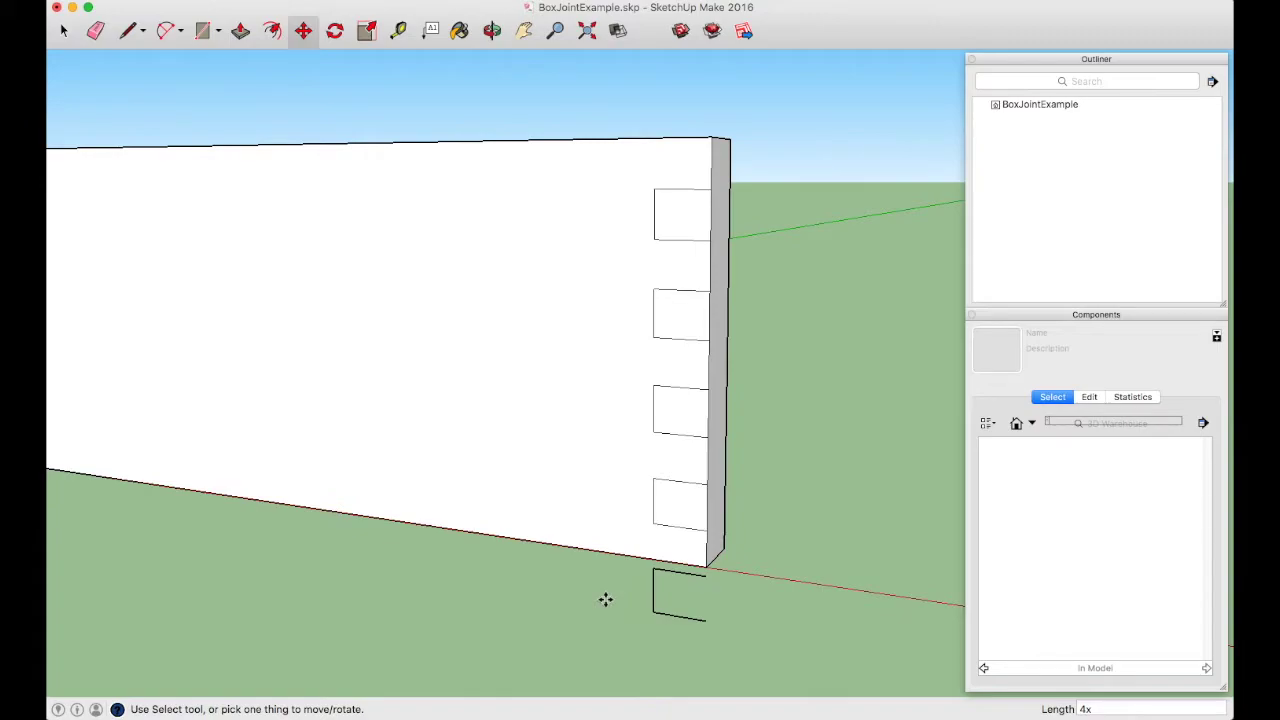
pyautogui.press('e')
pyautogui.click(673, 616)
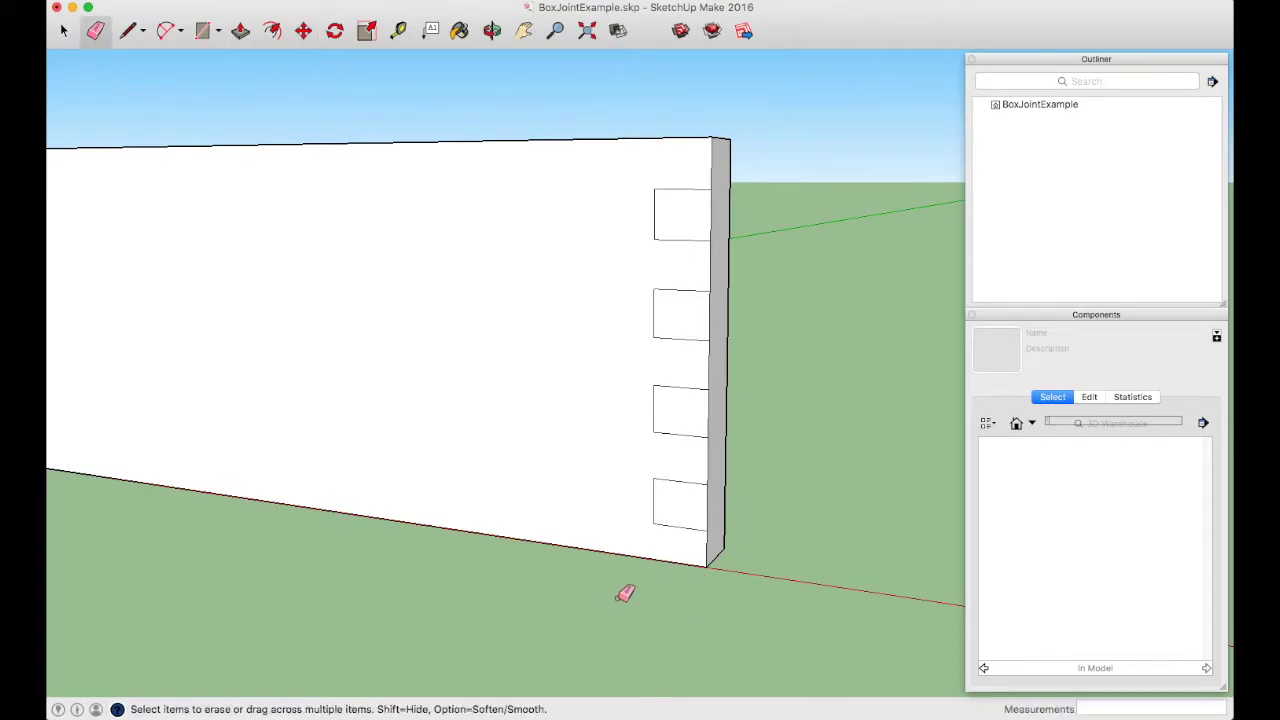
pyautogui.press('space')
# Measure the gaps from the lowest finger outline to the board's bottom edge and from the highest outline to its top edge.
pyautogui.moveTo(577, 515)
pyautogui.mouseDown(button='middle')
pyautogui.moveTo(543, 520)
pyautogui.moveTo(563, 511)
pyautogui.mouseUp(button='middle')
pyautogui.press('t')
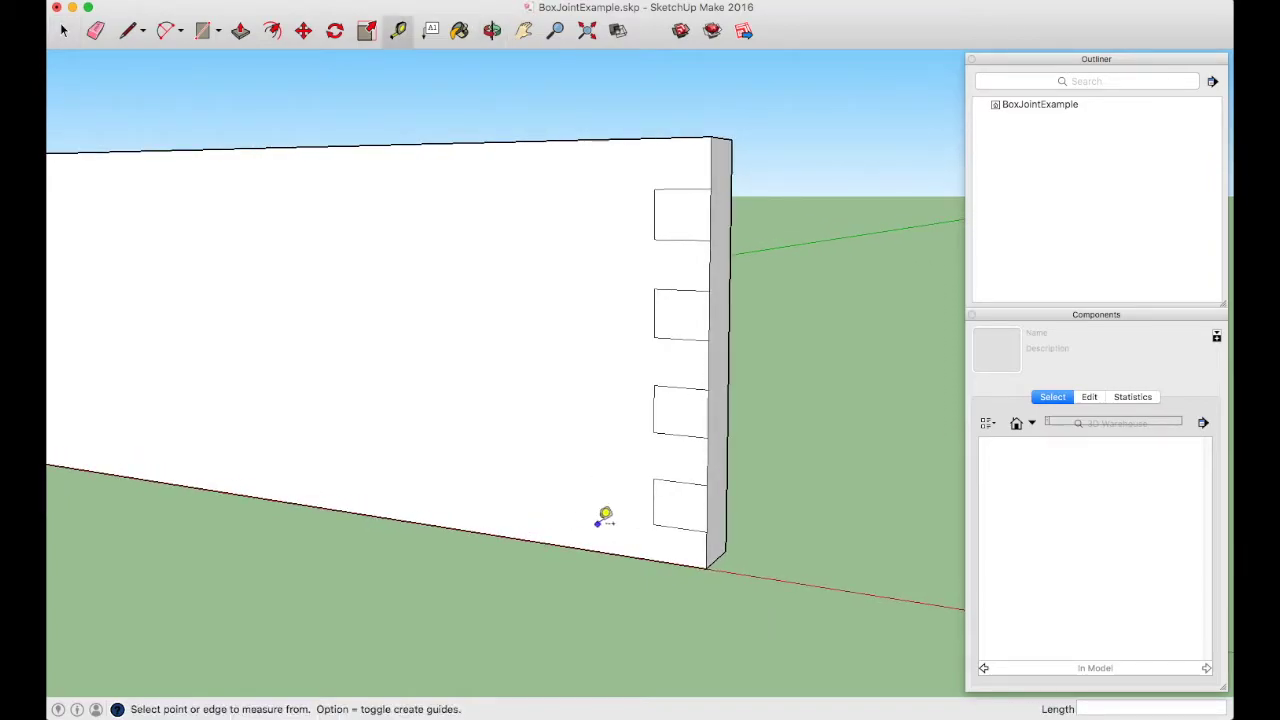
pyautogui.click(653, 523)
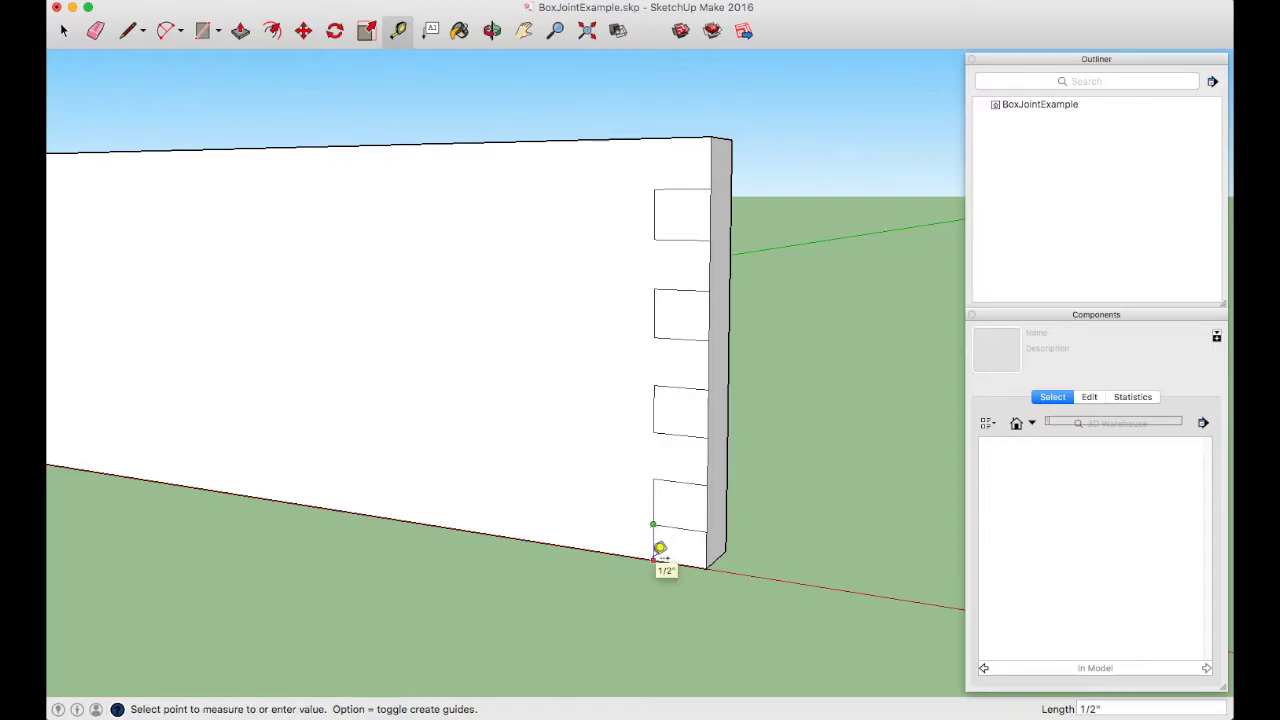
pyautogui.click(660, 548)
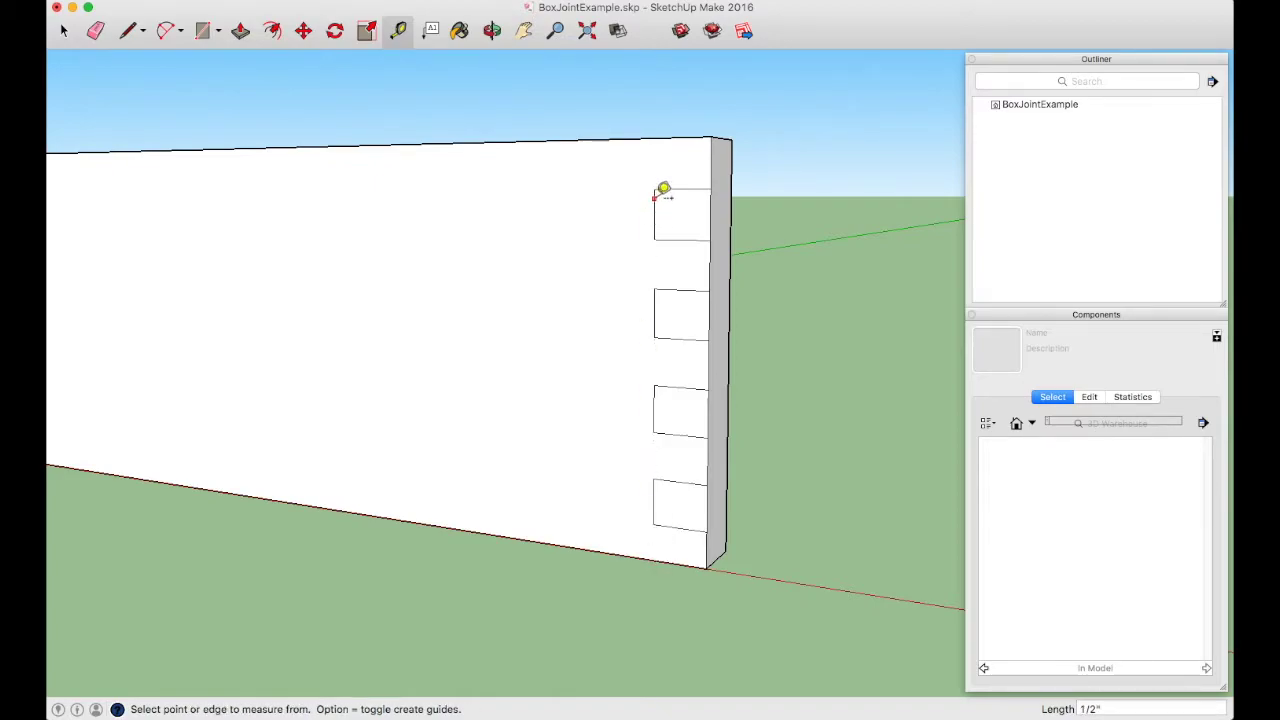
pyautogui.click(657, 188)
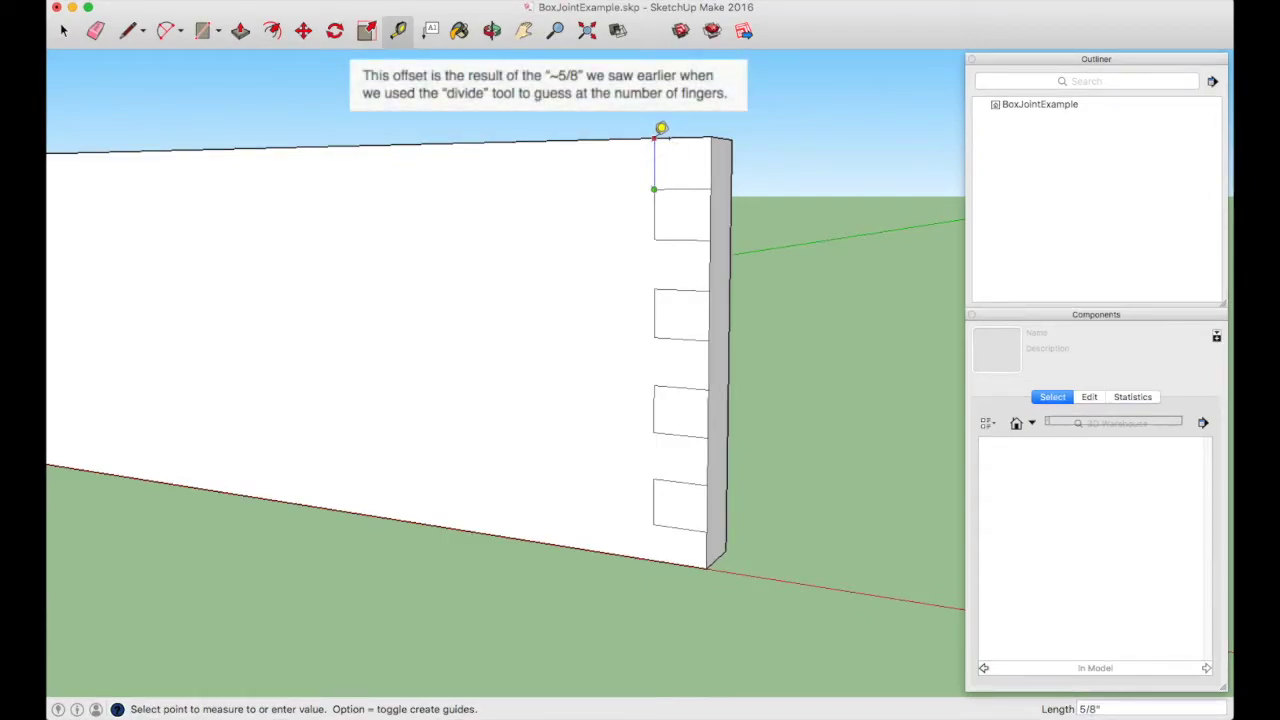
# Select all four finger outlines and move them 1/16" straight up the board's face.
pyautogui.press('space')
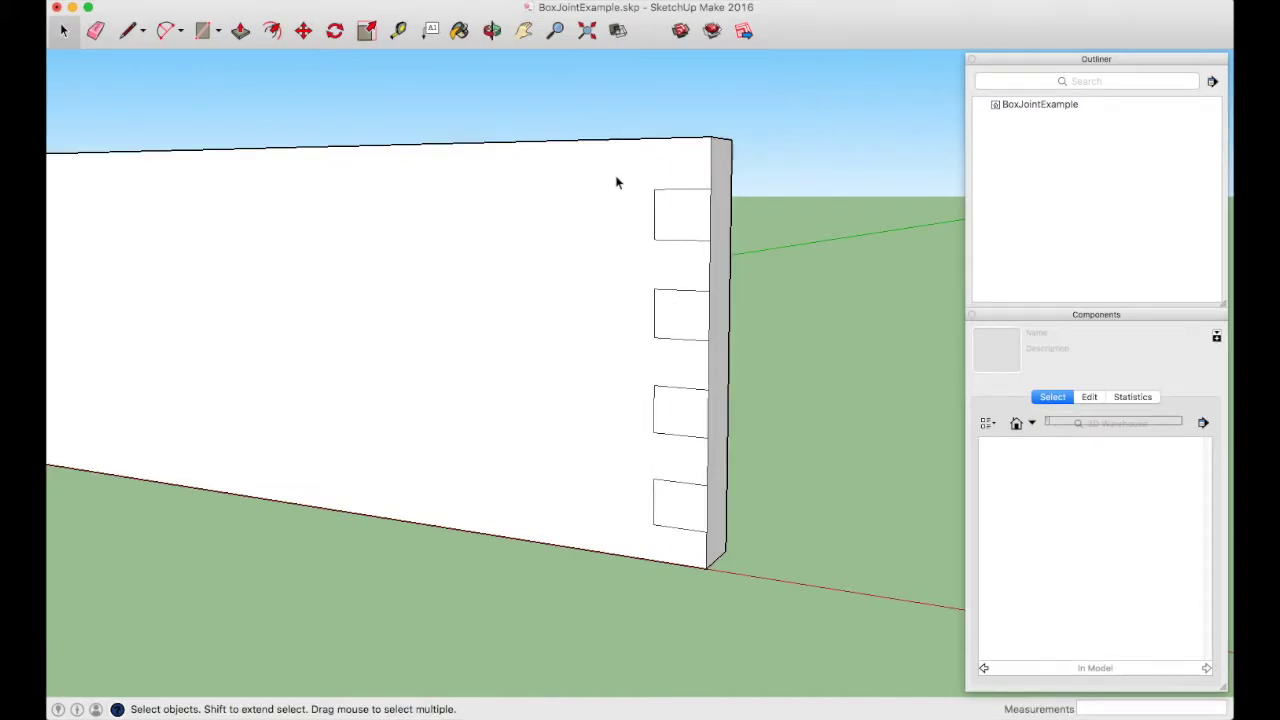
pyautogui.moveTo(615, 175); pyautogui.dragTo(720, 548)
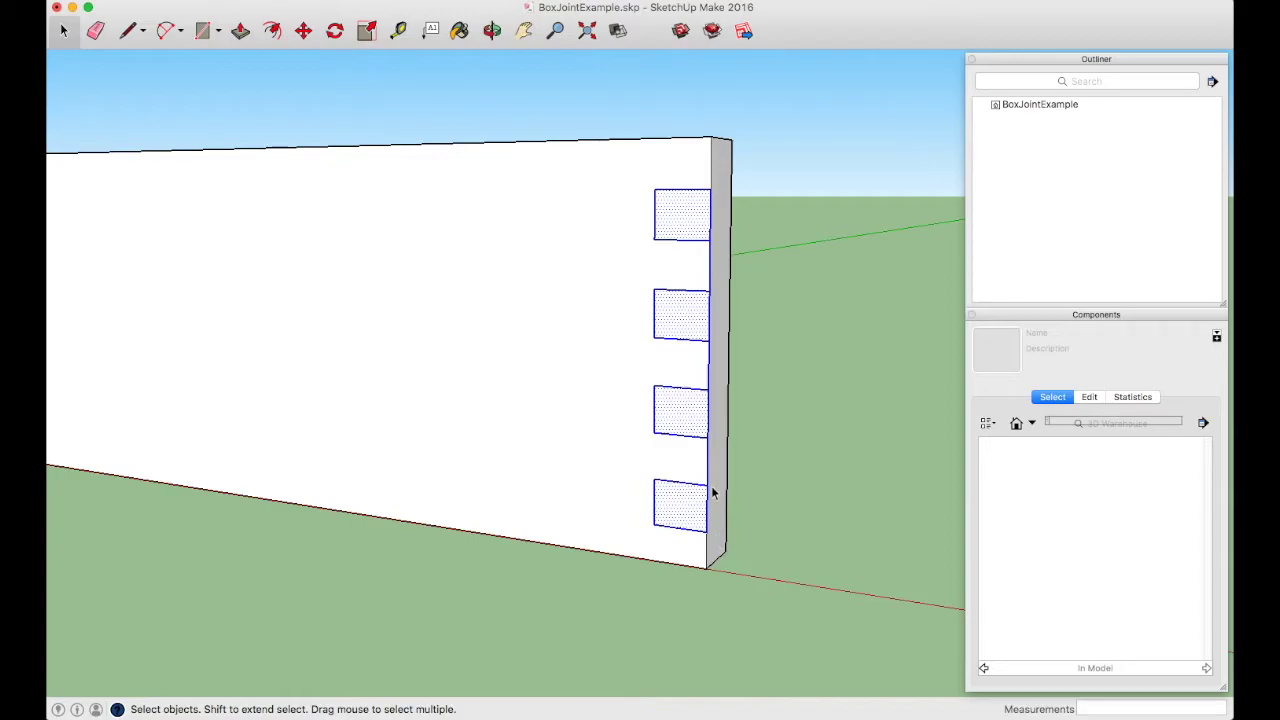
pyautogui.press('m')
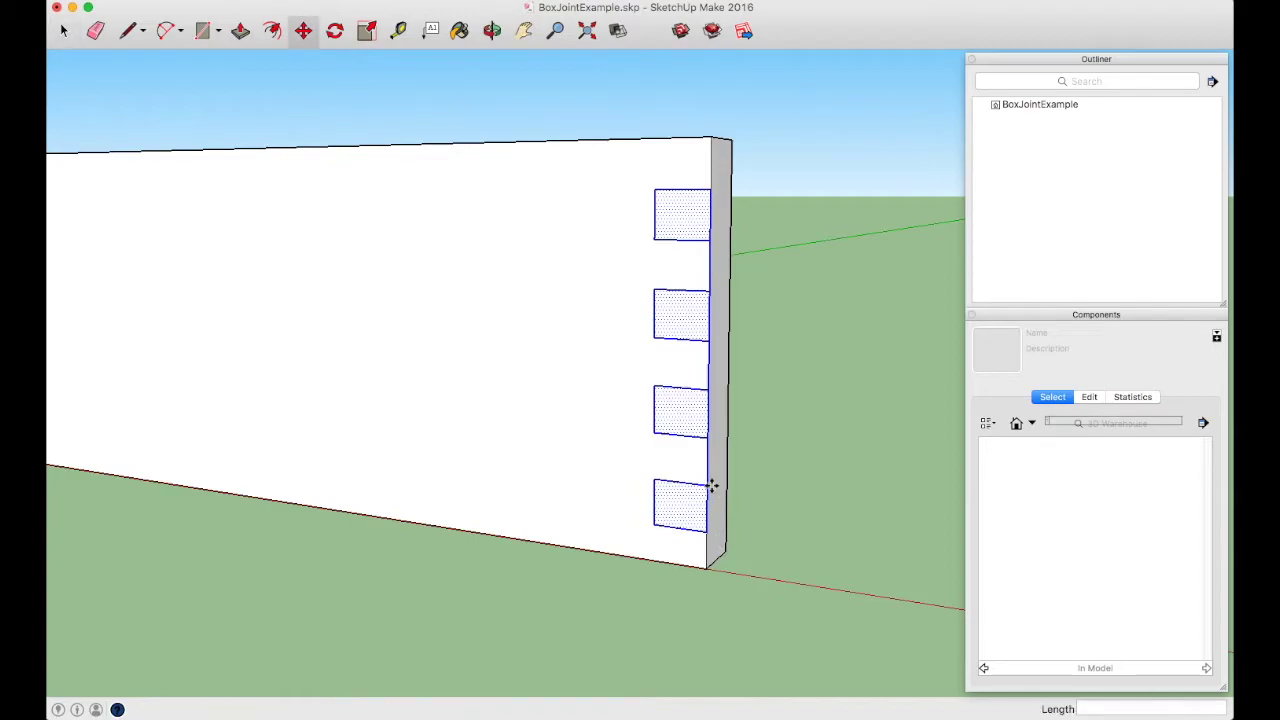
pyautogui.click(653, 189)
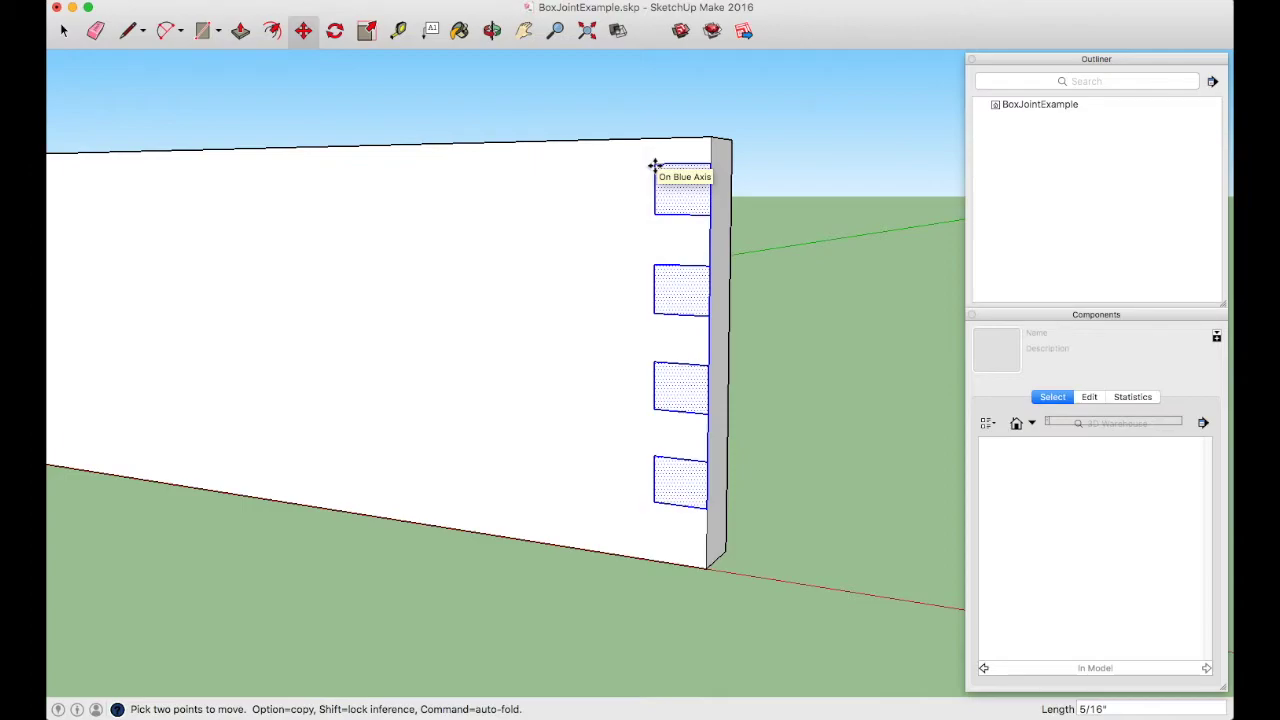
pyautogui.click(654, 165)
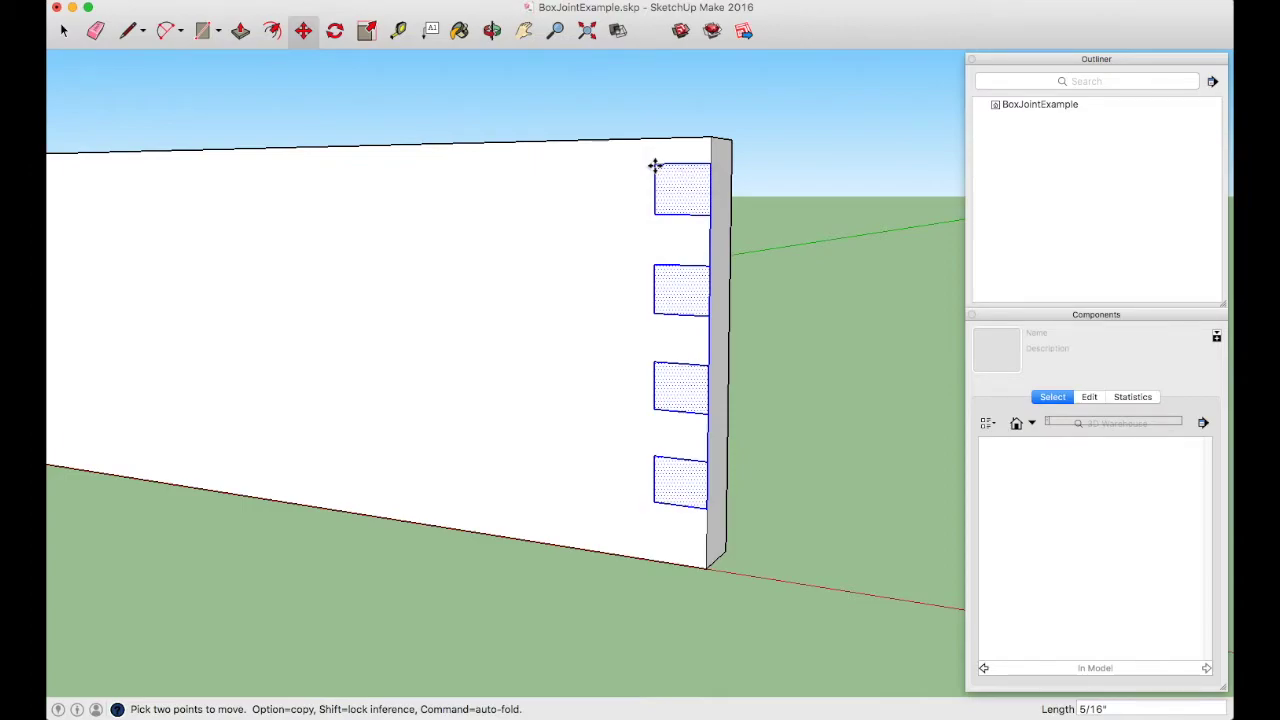
pyautogui.write('1/16')
pyautogui.press('Return')
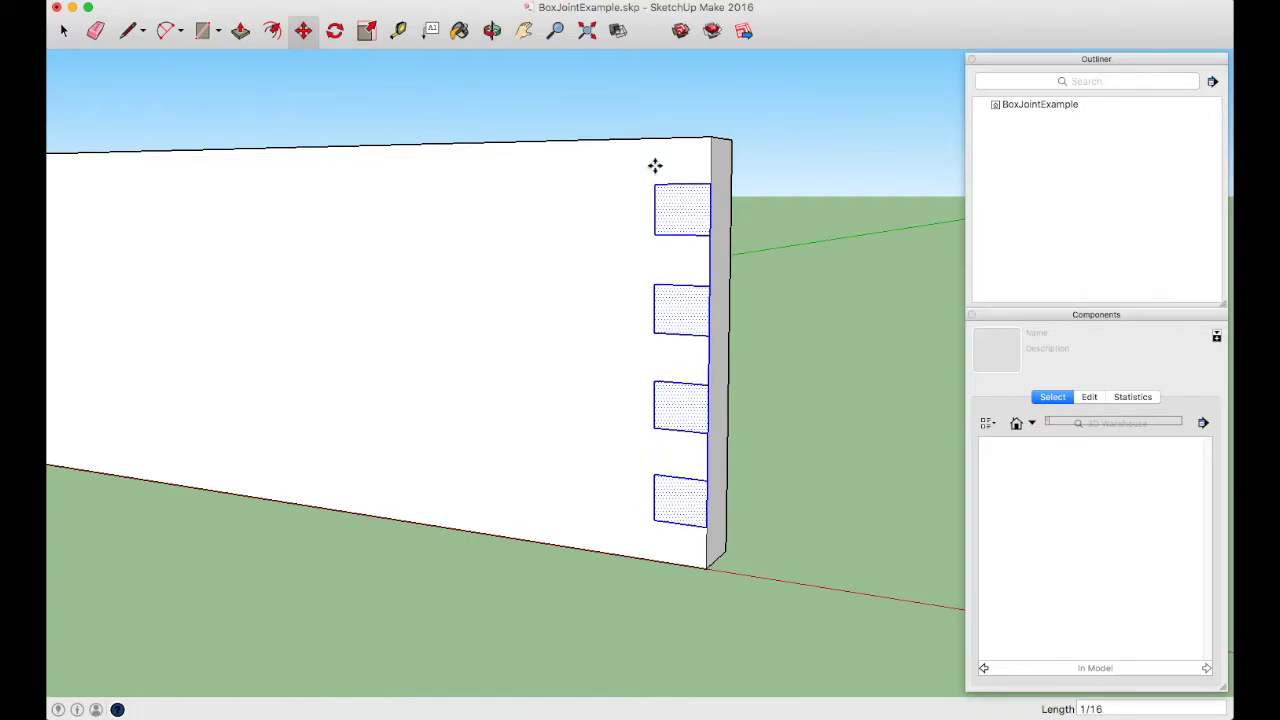
# Check the margins above the highest and below the lowest finger outline, and clear the selection.
pyautogui.press('t')
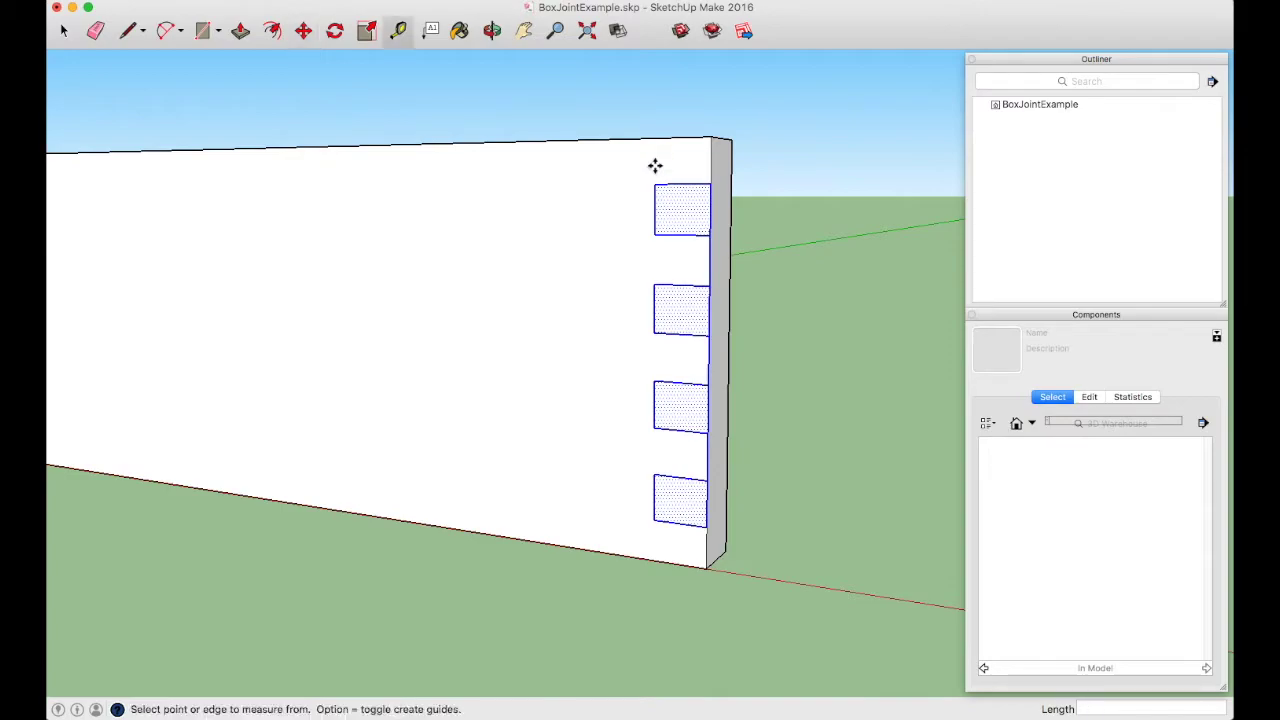
pyautogui.click(656, 182)
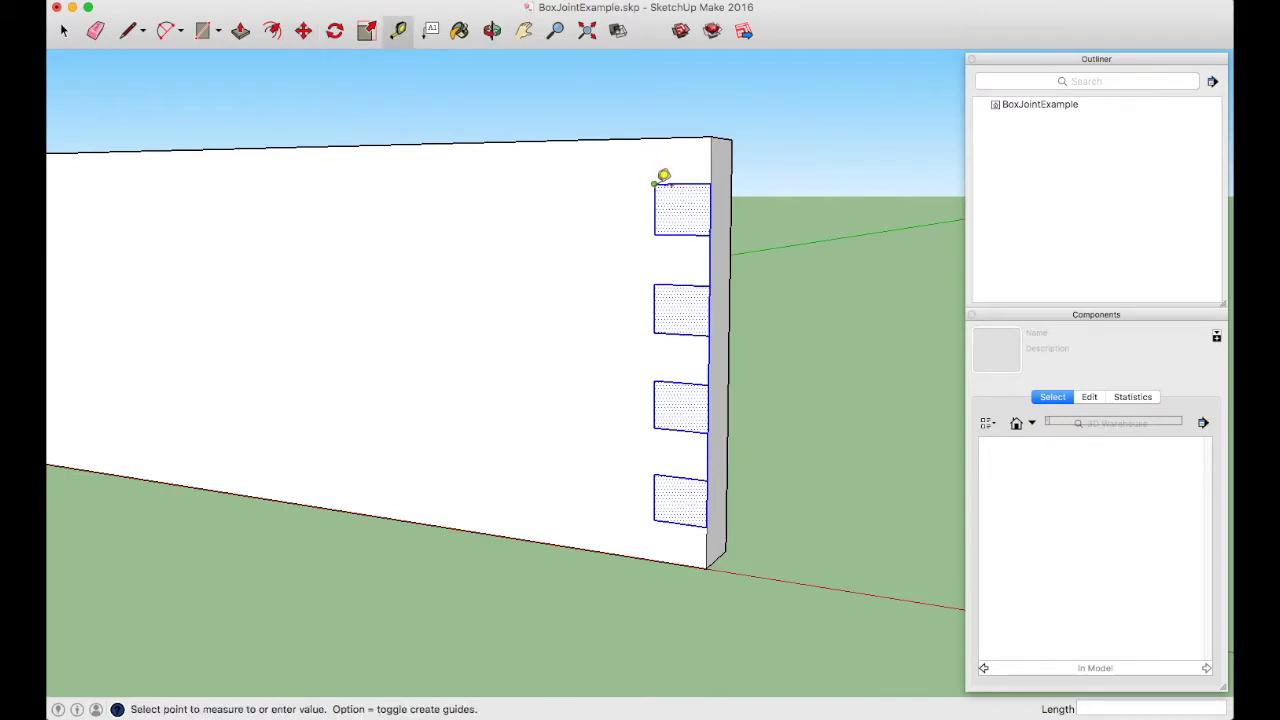
pyautogui.click(666, 129)
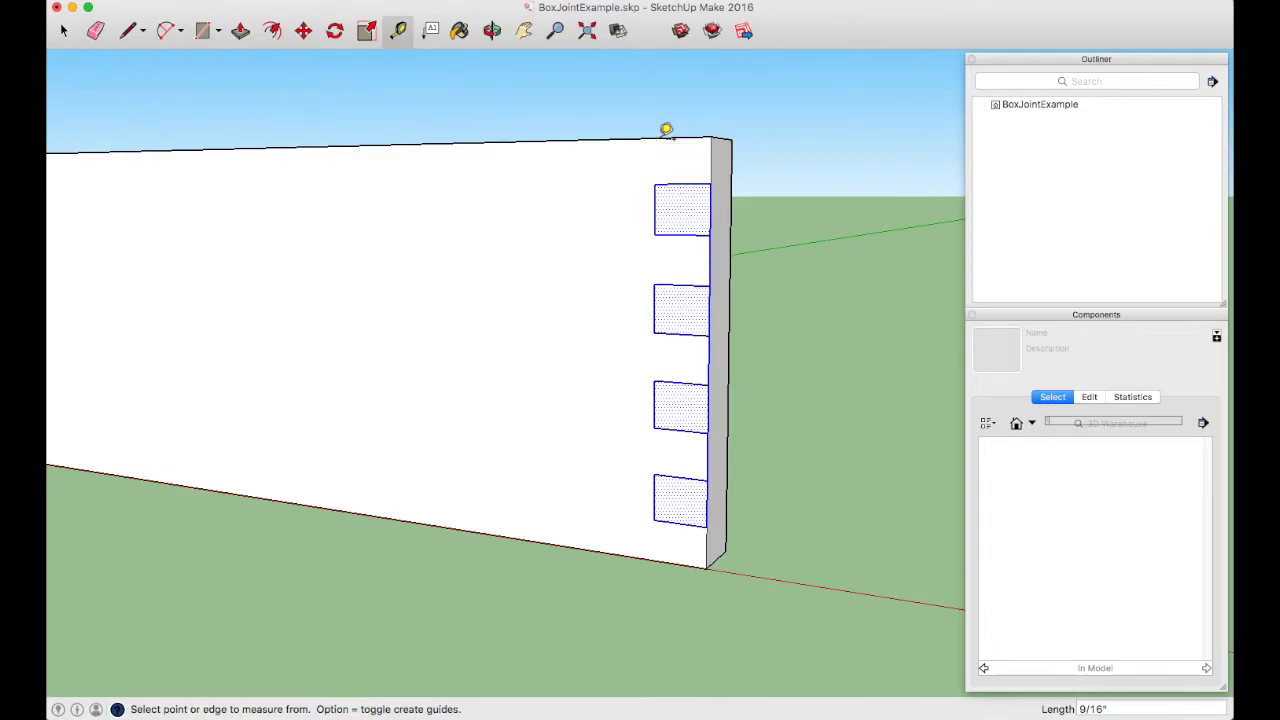
pyautogui.click(654, 518)
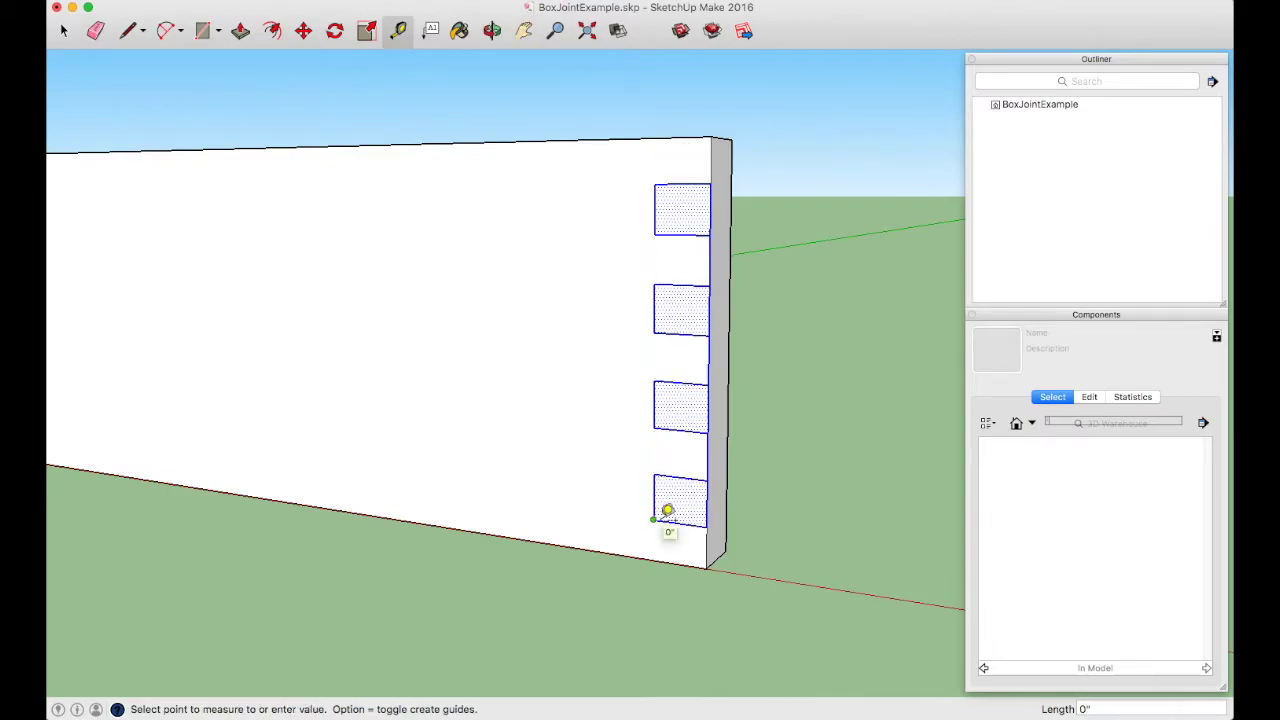
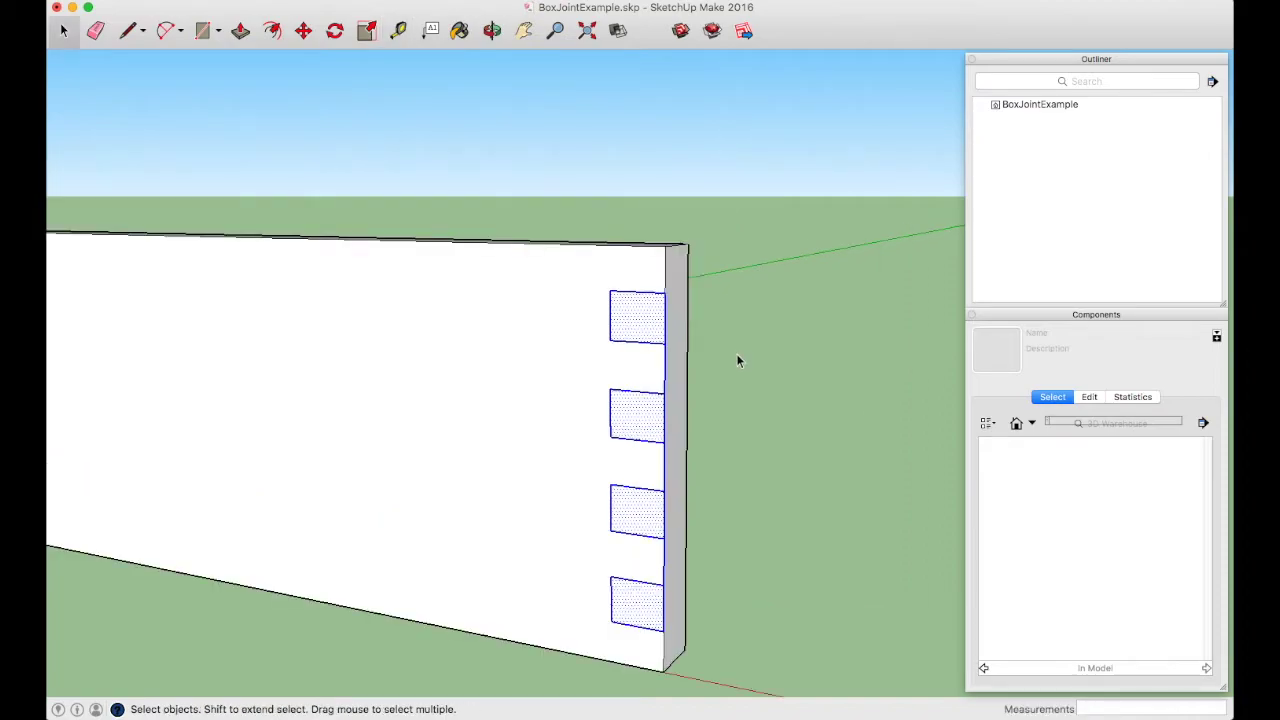
pyautogui.click(737, 391)
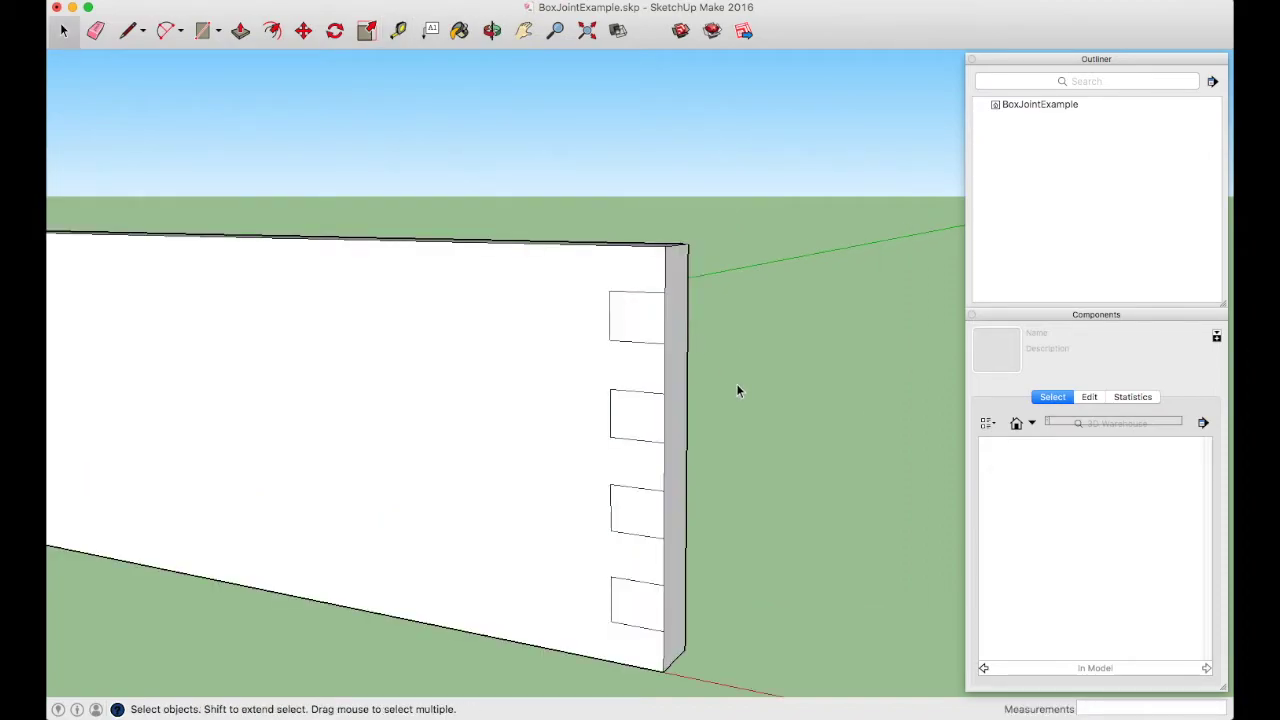
# Push the four finger outlines 3/4" through the board's thickness to cut open notches in its end.
pyautogui.press('p')
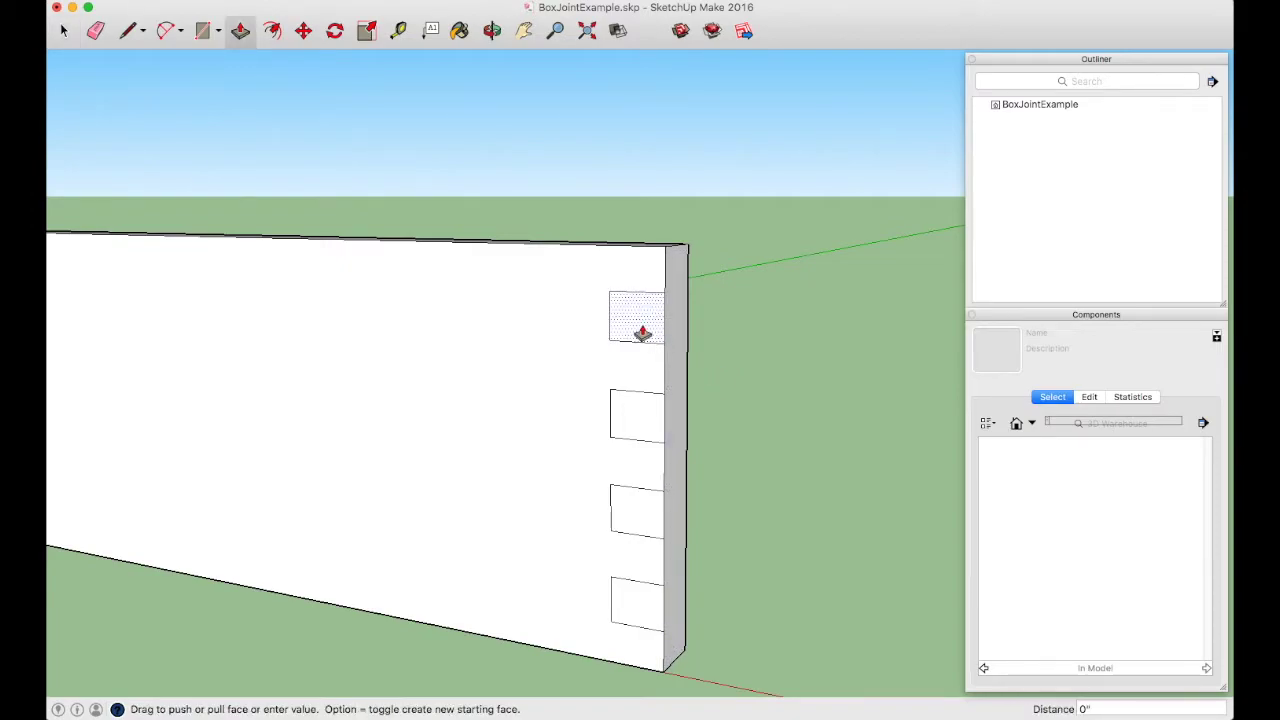
pyautogui.click(691, 333)
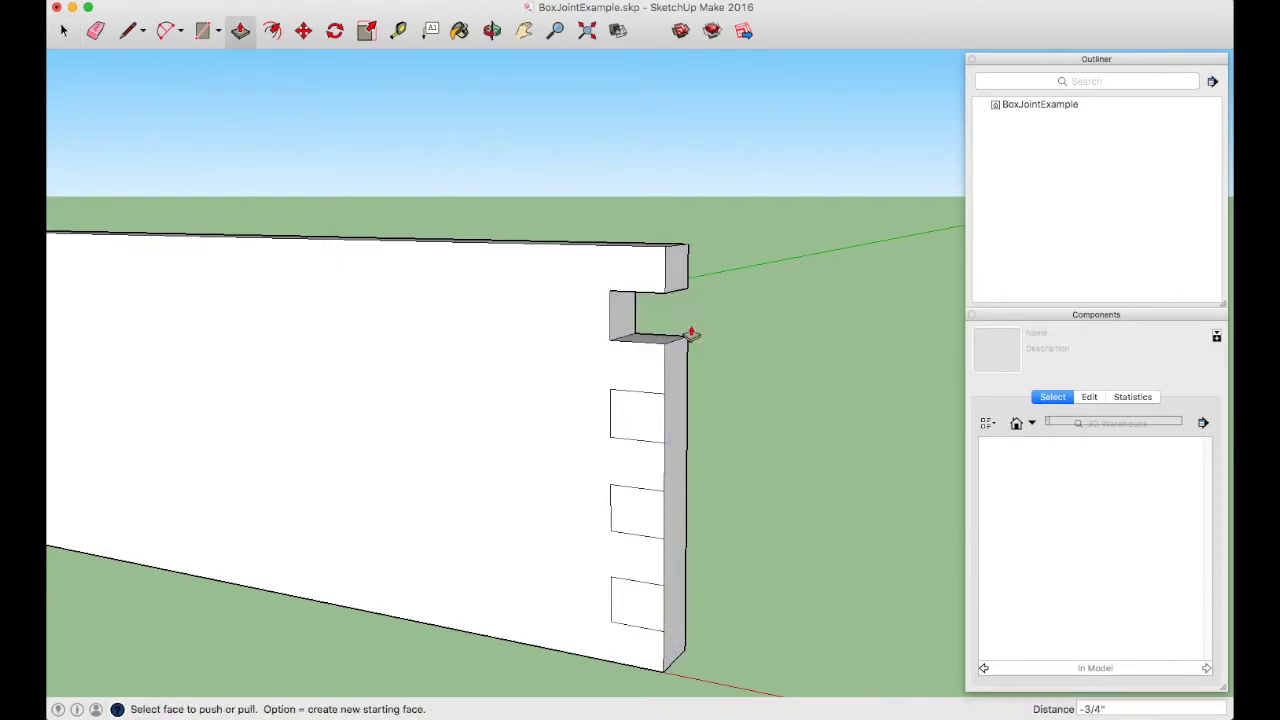
pyautogui.doubleClick(637, 432)
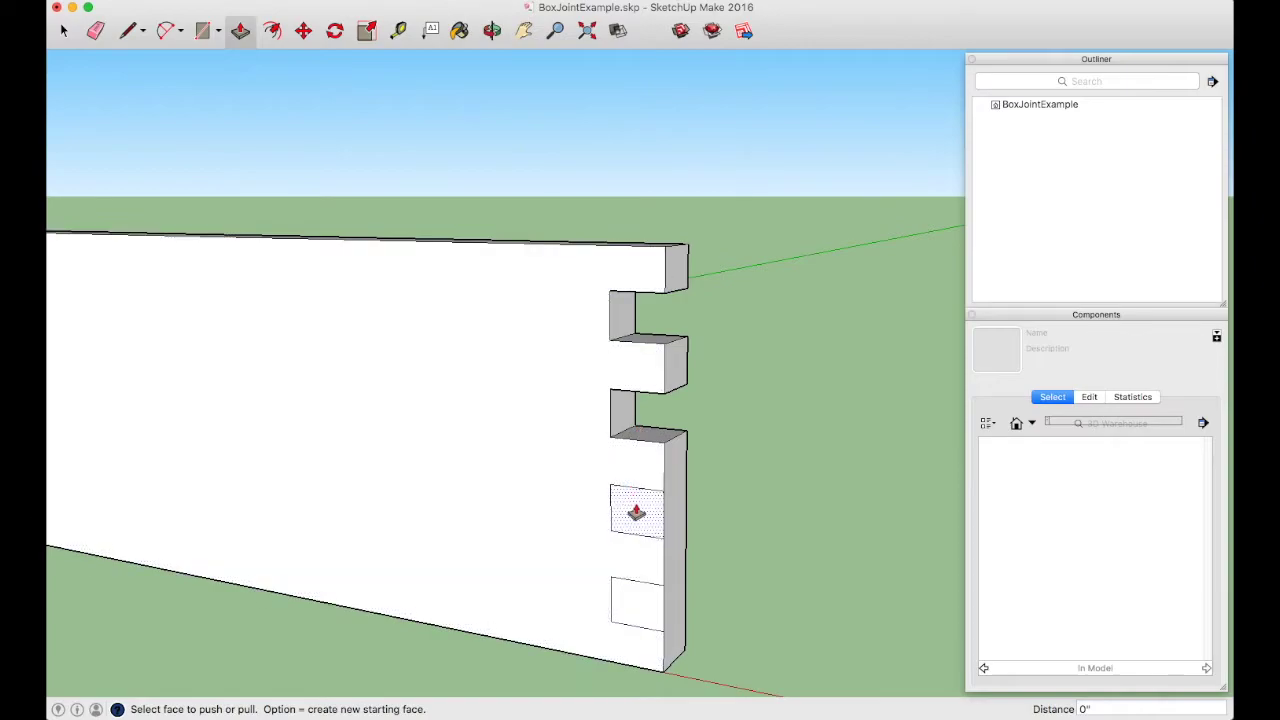
pyautogui.doubleClick(635, 511)
pyautogui.doubleClick(638, 606)
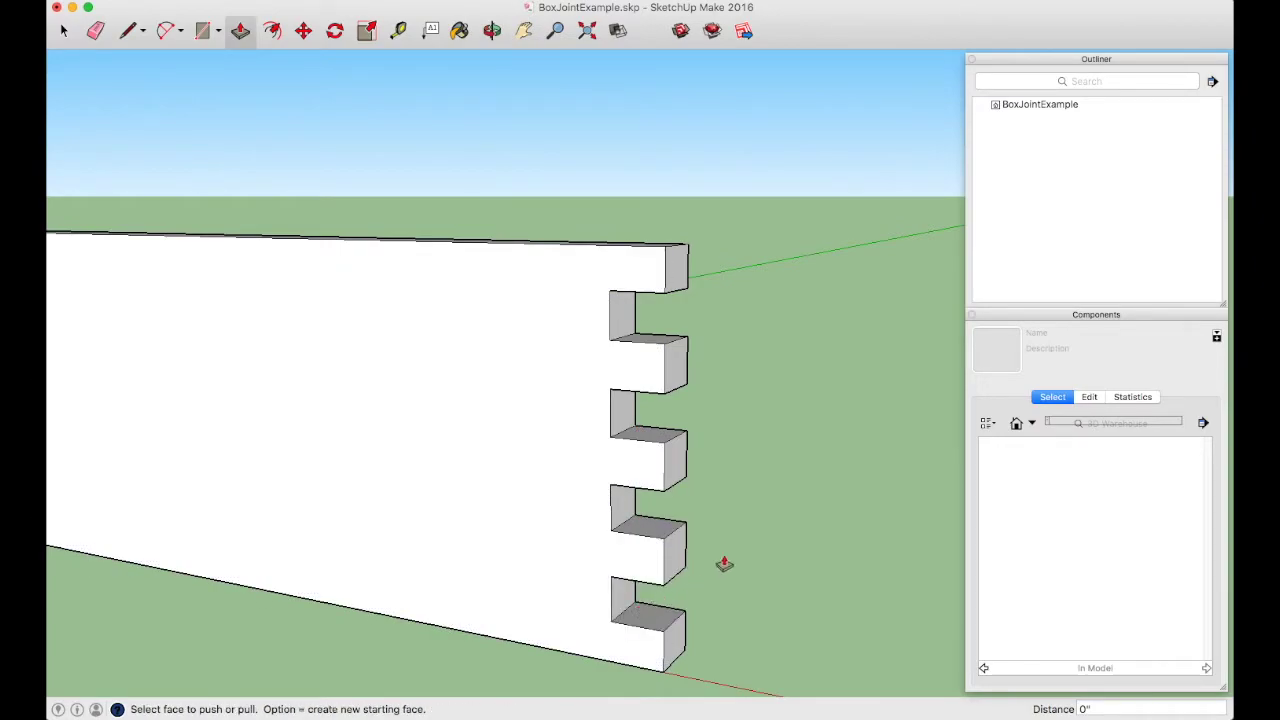
# Turn the entire notched board into a component named SideBoard, and check its entry in the Outliner.
pyautogui.press('space')
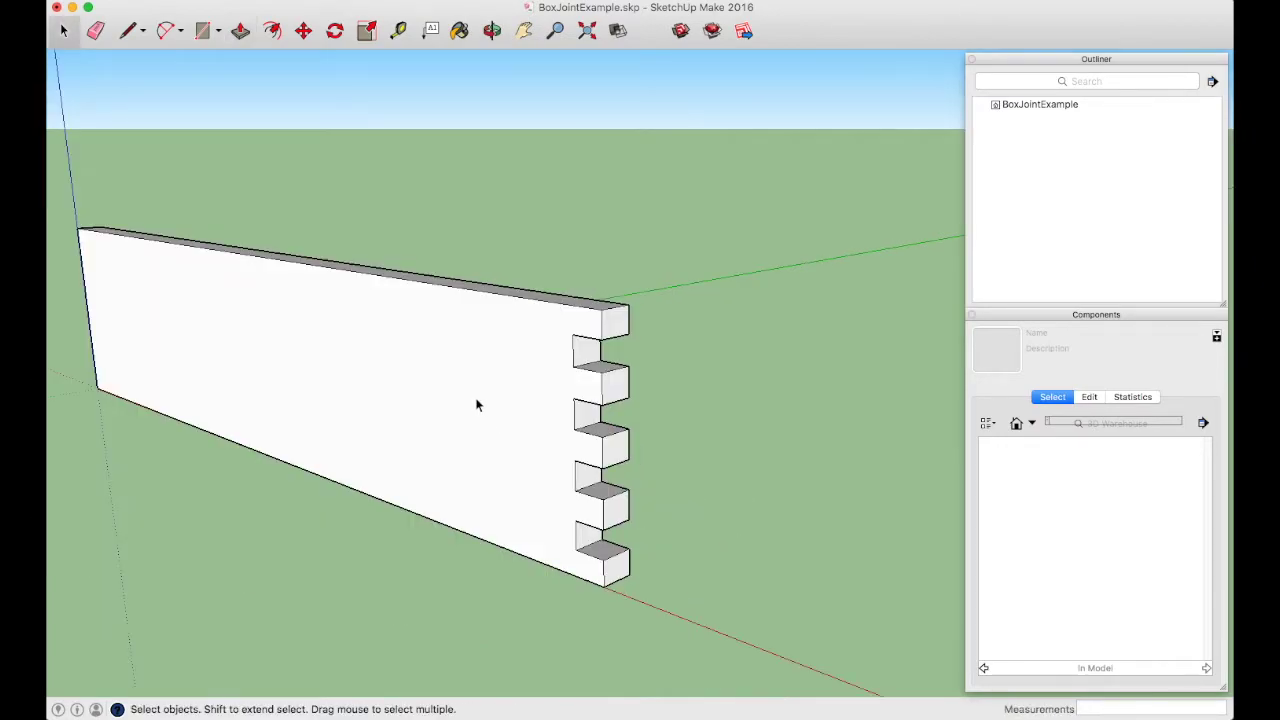
pyautogui.tripleClick(476, 404)
pyautogui.press('g')
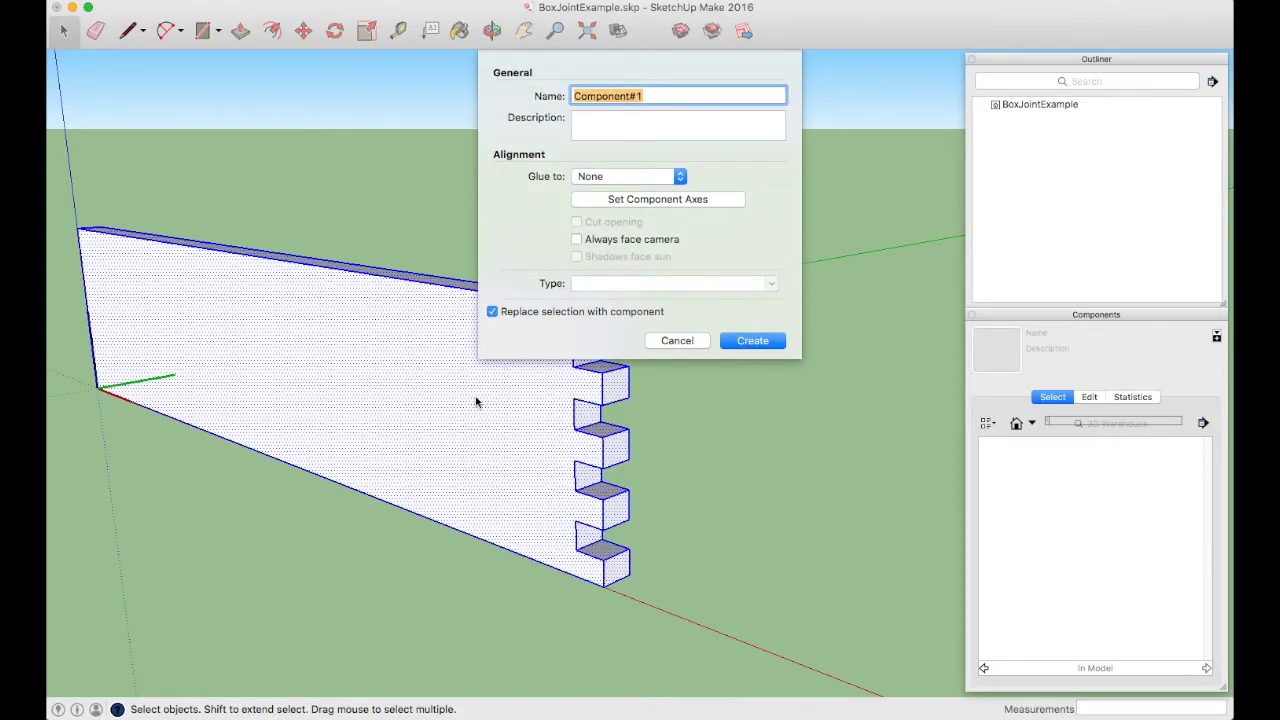
pyautogui.write('SideBoard')
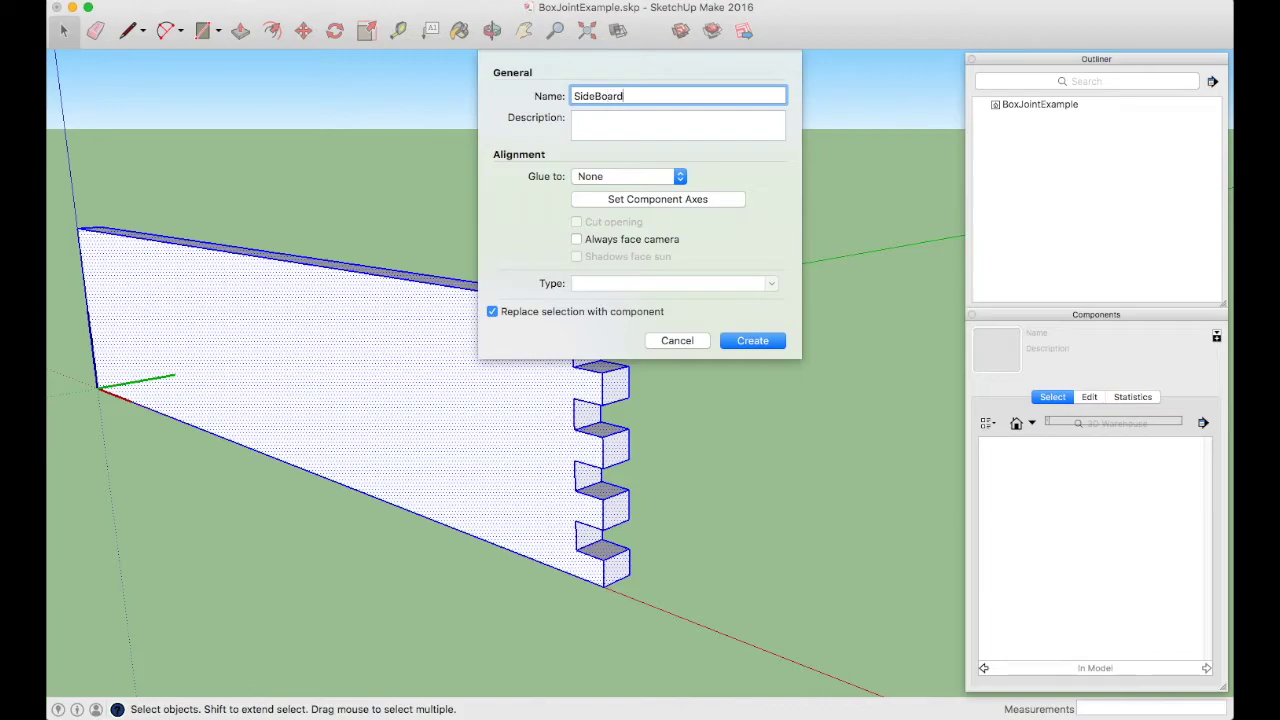
pyautogui.press('Return')
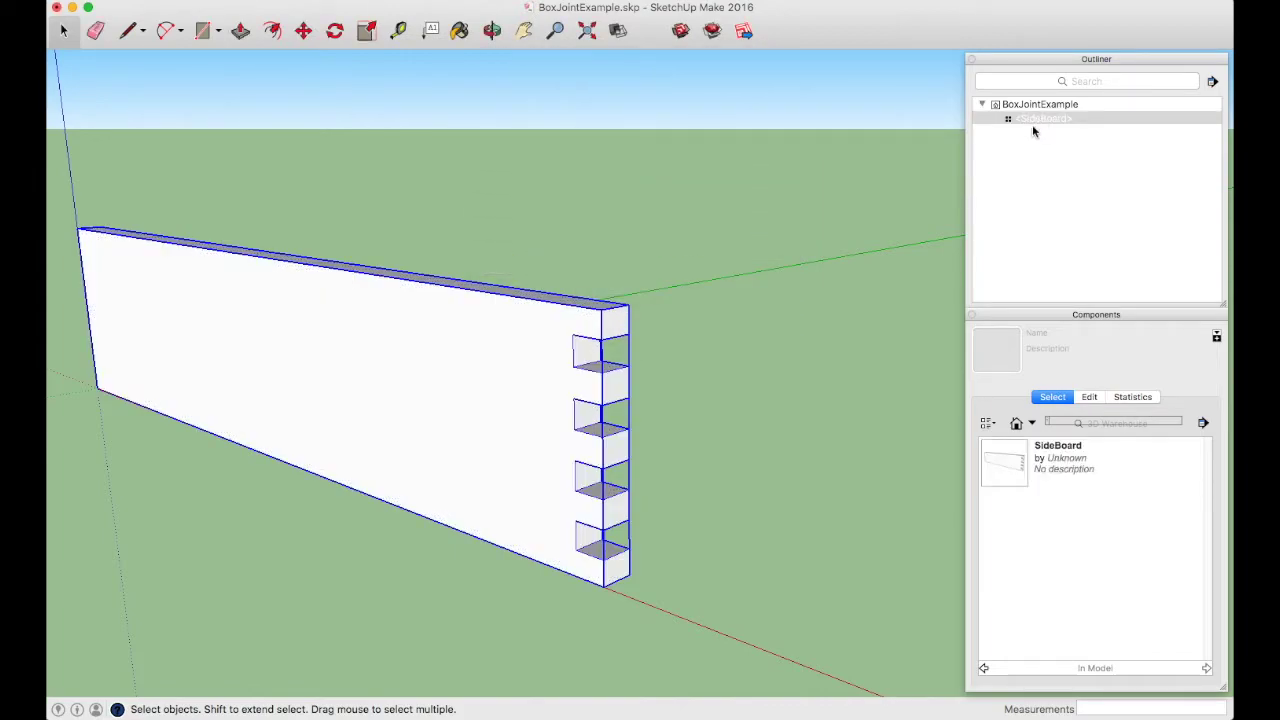
pyautogui.click(1051, 123)
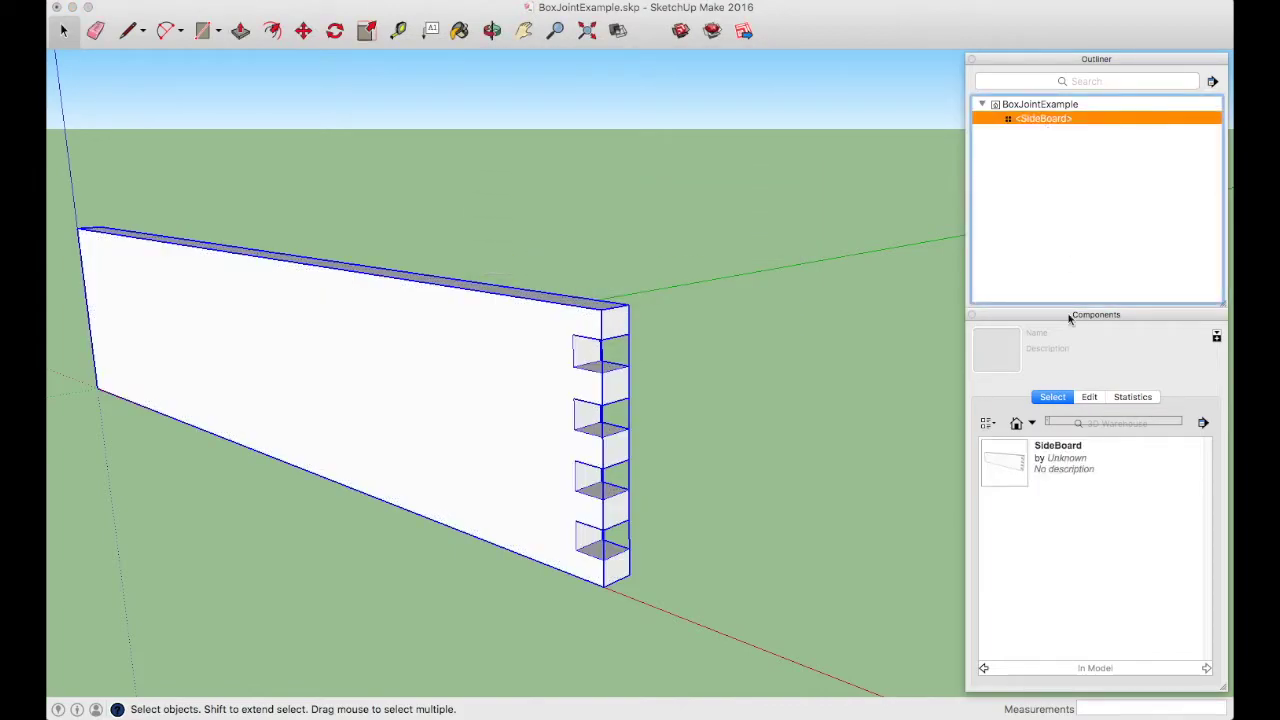
pyautogui.click(793, 435)
# Draw a 12" × .75" rectangle on the ground from the front bottom corner of the notched end, perpendicular to the side board.
pyautogui.moveTo(793, 435); pyautogui.dragTo(272, 532, button='middle')
pyautogui.scroll(5, 272, 527)
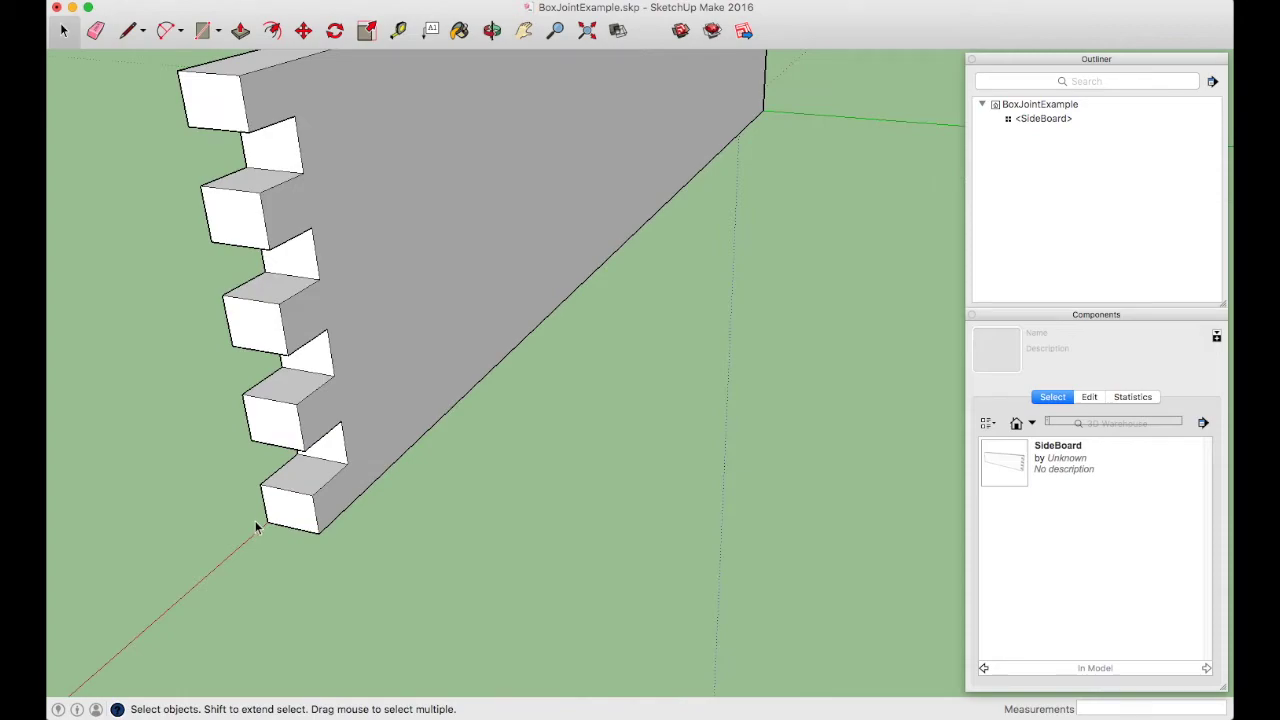
pyautogui.scroll(1, 260, 536)
pyautogui.press('r')
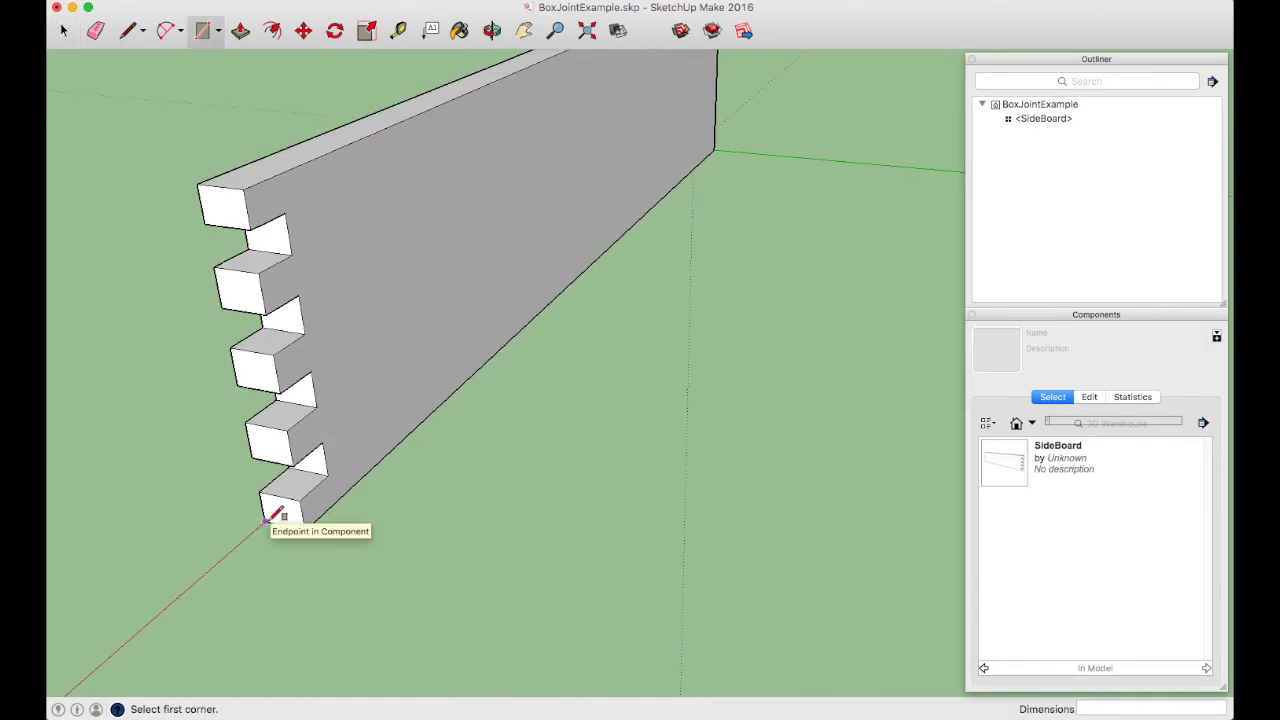
pyautogui.click(266, 520)
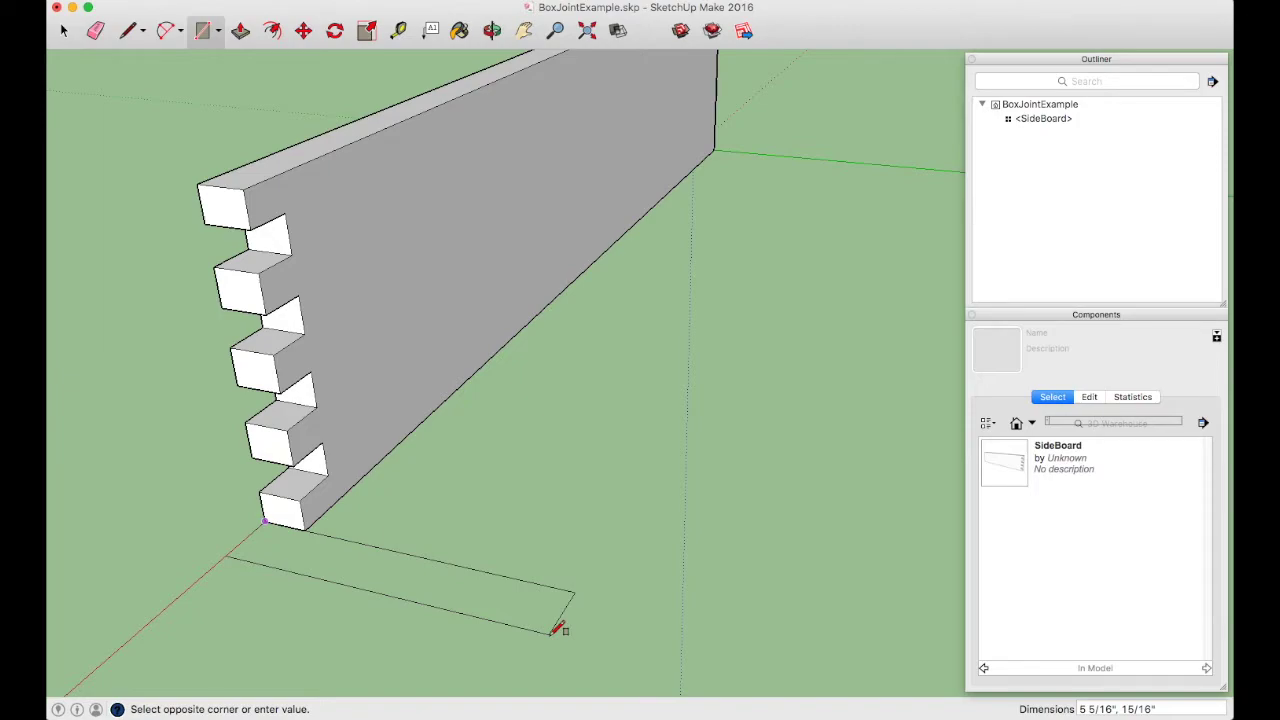
pyautogui.write('12,.75')
pyautogui.press('Return')
# Pull the ground rectangle up 5 1/2" to the side board's top, forming the mating end board.
pyautogui.scroll(-2, 440, 570)
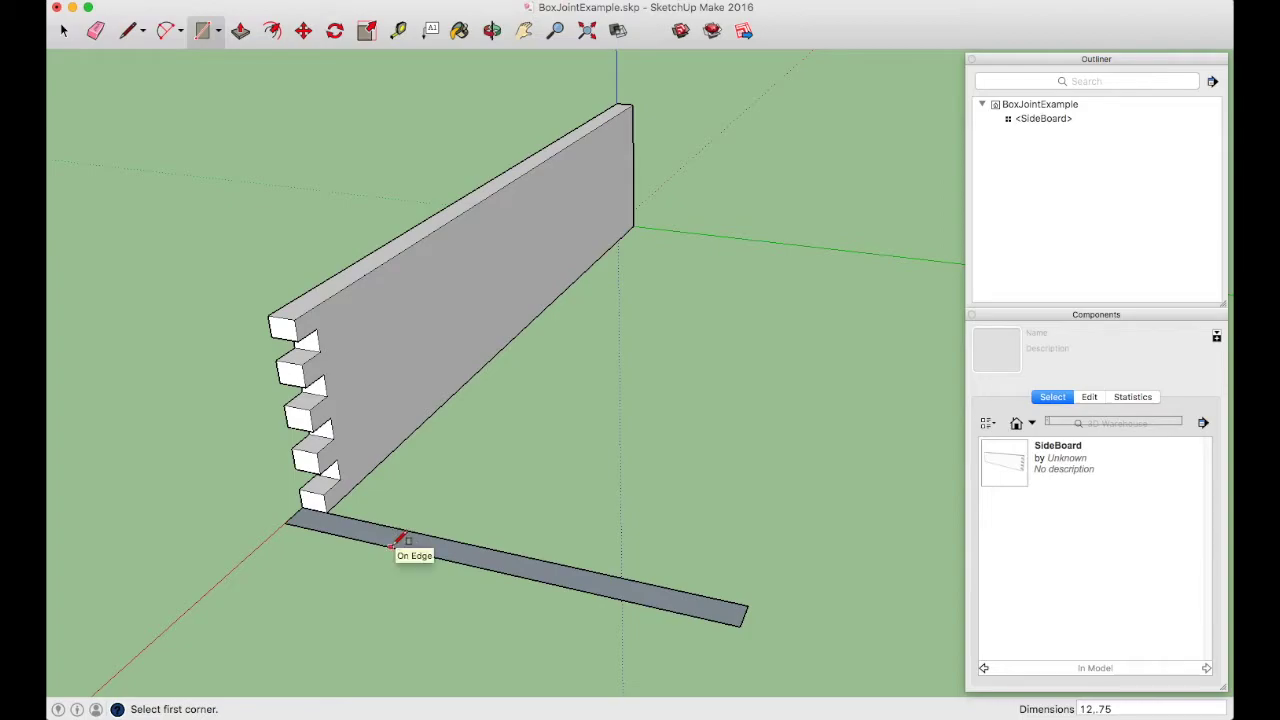
pyautogui.press('p')
pyautogui.moveTo(258, 499); pyautogui.dragTo(663, 523, button='middle')
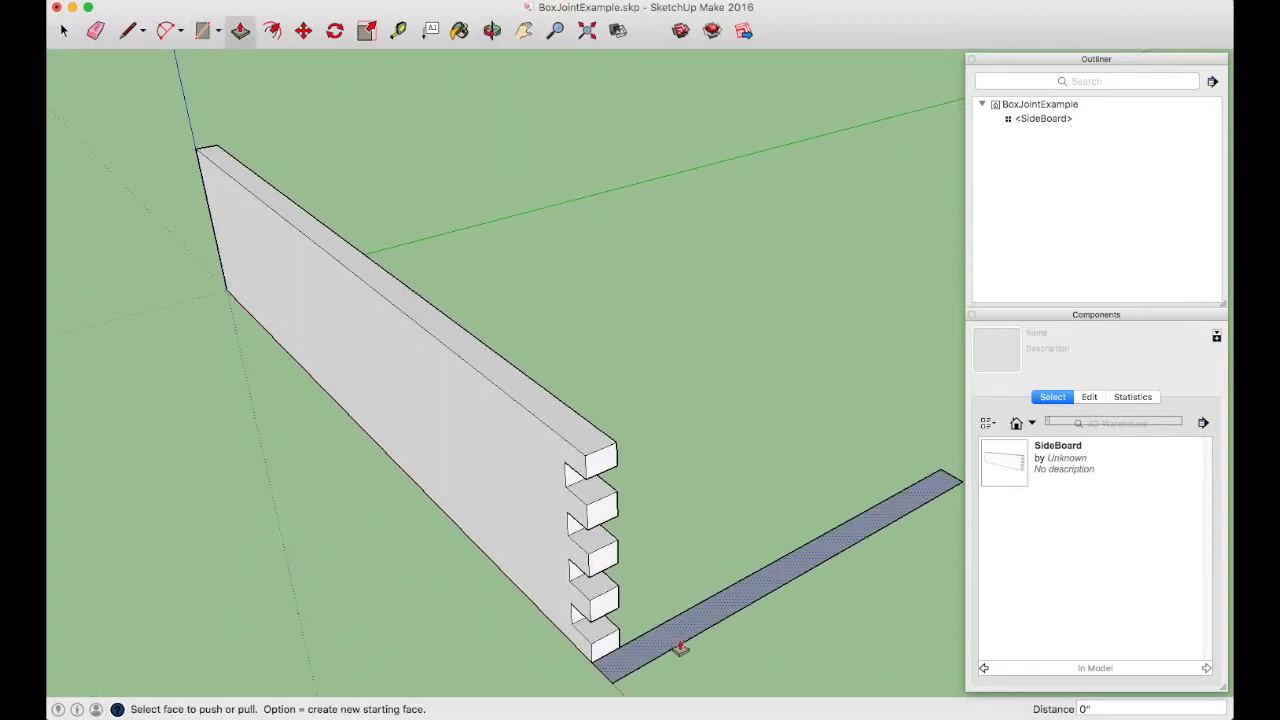
pyautogui.moveTo(678, 640); pyautogui.dragTo(568, 449)
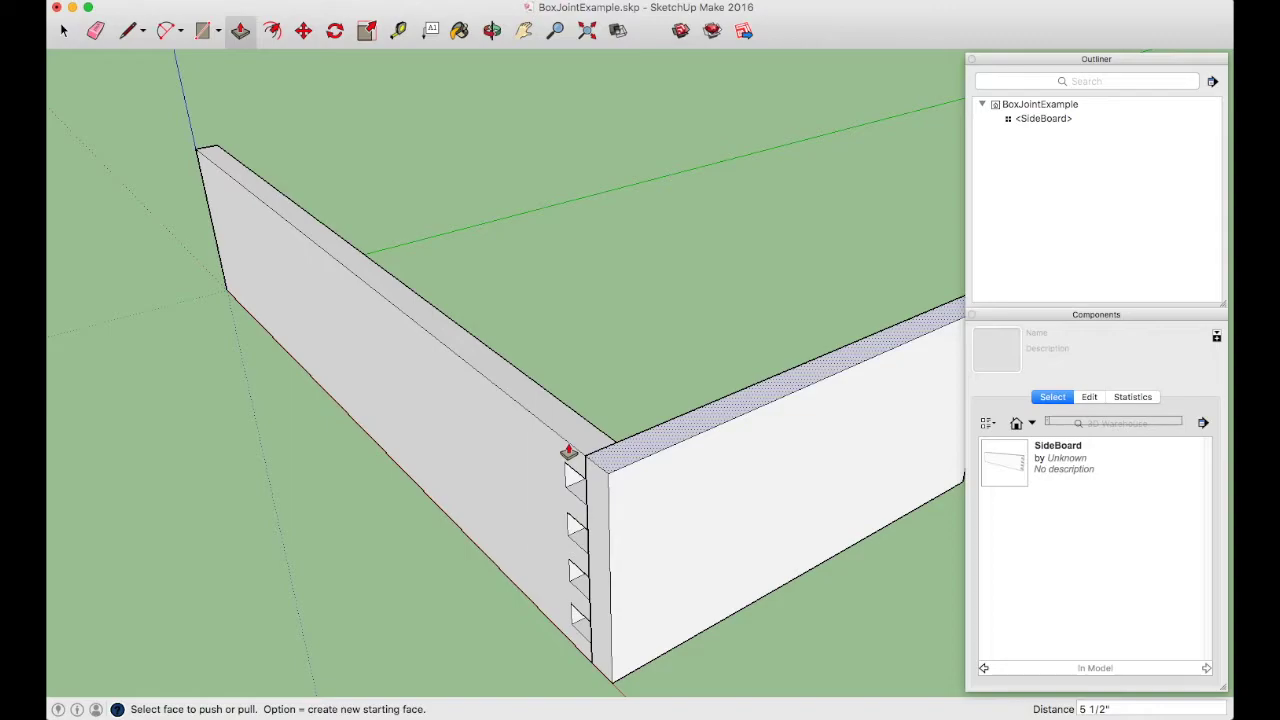
# Select the entire end board and turn it into a component, accepting the default name.
pyautogui.press('space')
pyautogui.scroll(-5, 437, 543)
pyautogui.moveTo(530, 595); pyautogui.dragTo(600, 548, button='middle')
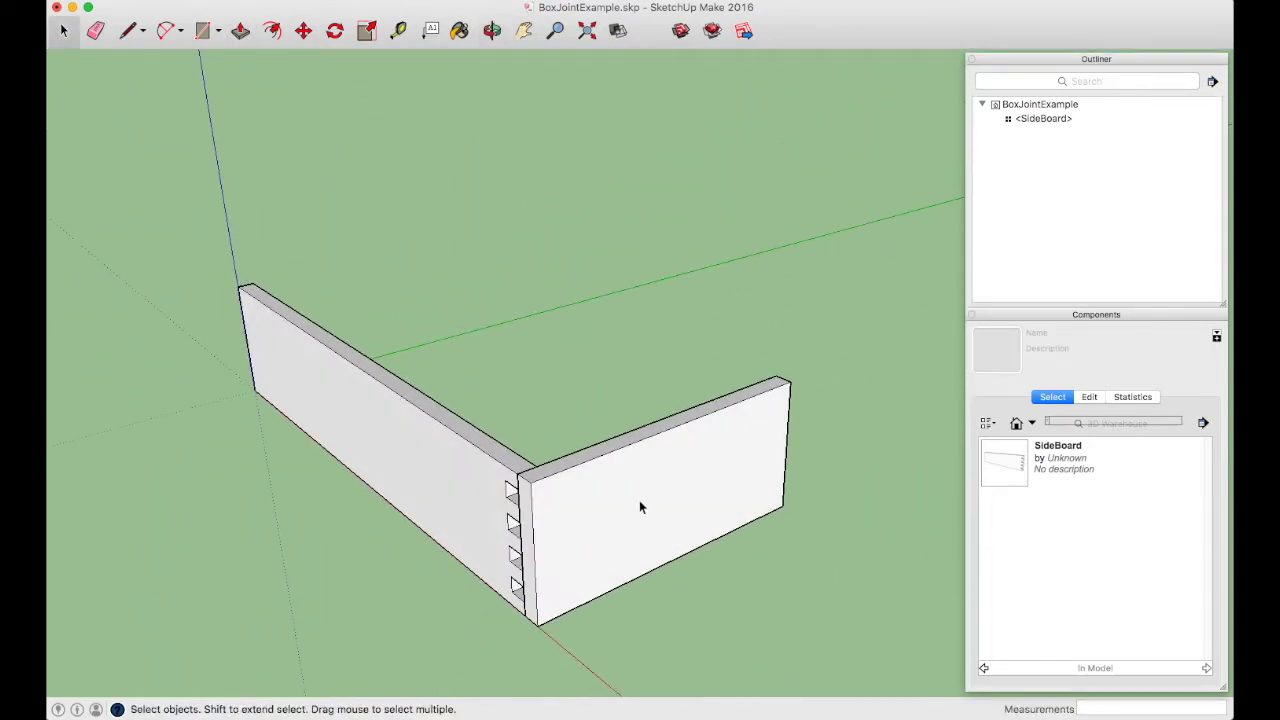
pyautogui.tripleClick(640, 507)
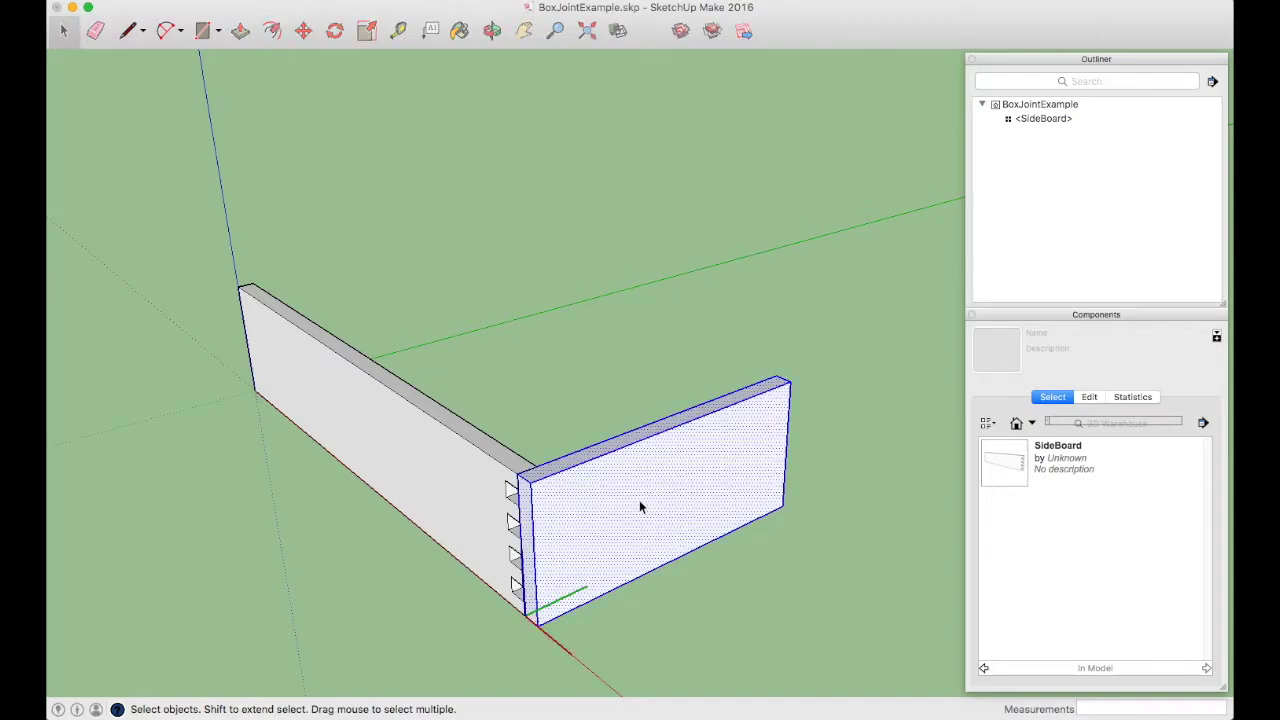
pyautogui.press('g')
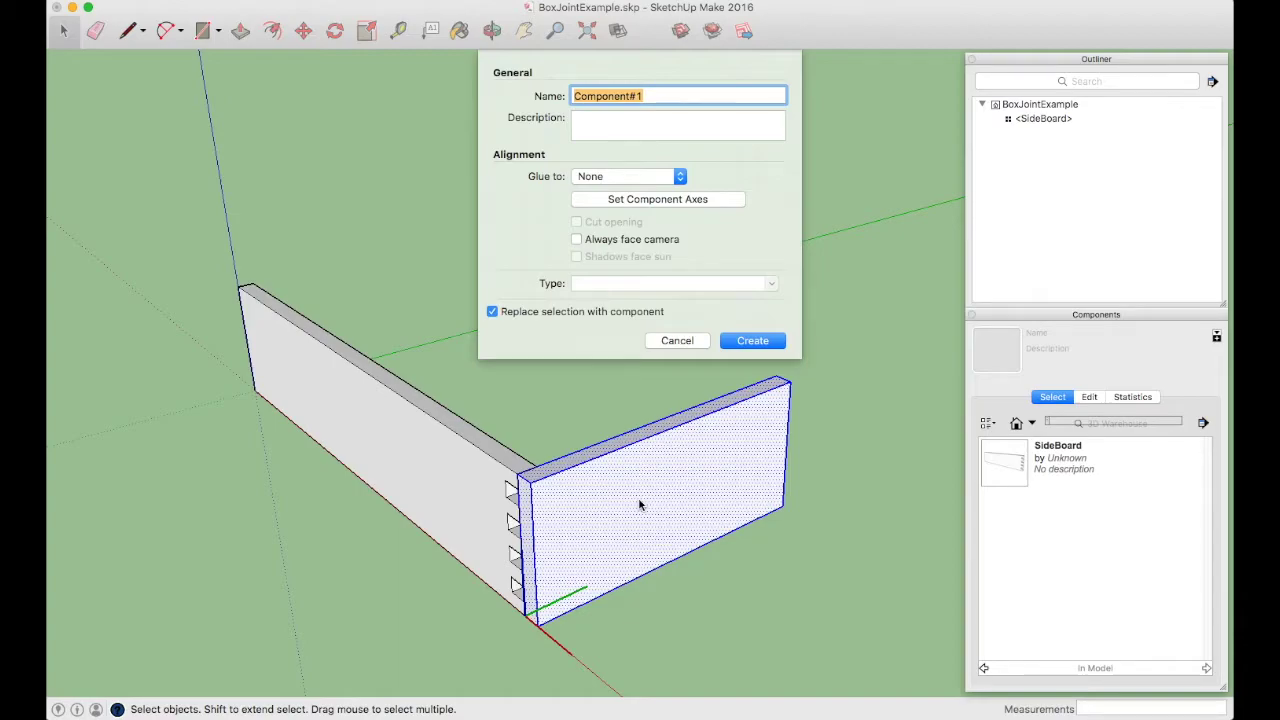
pyautogui.press('Return')
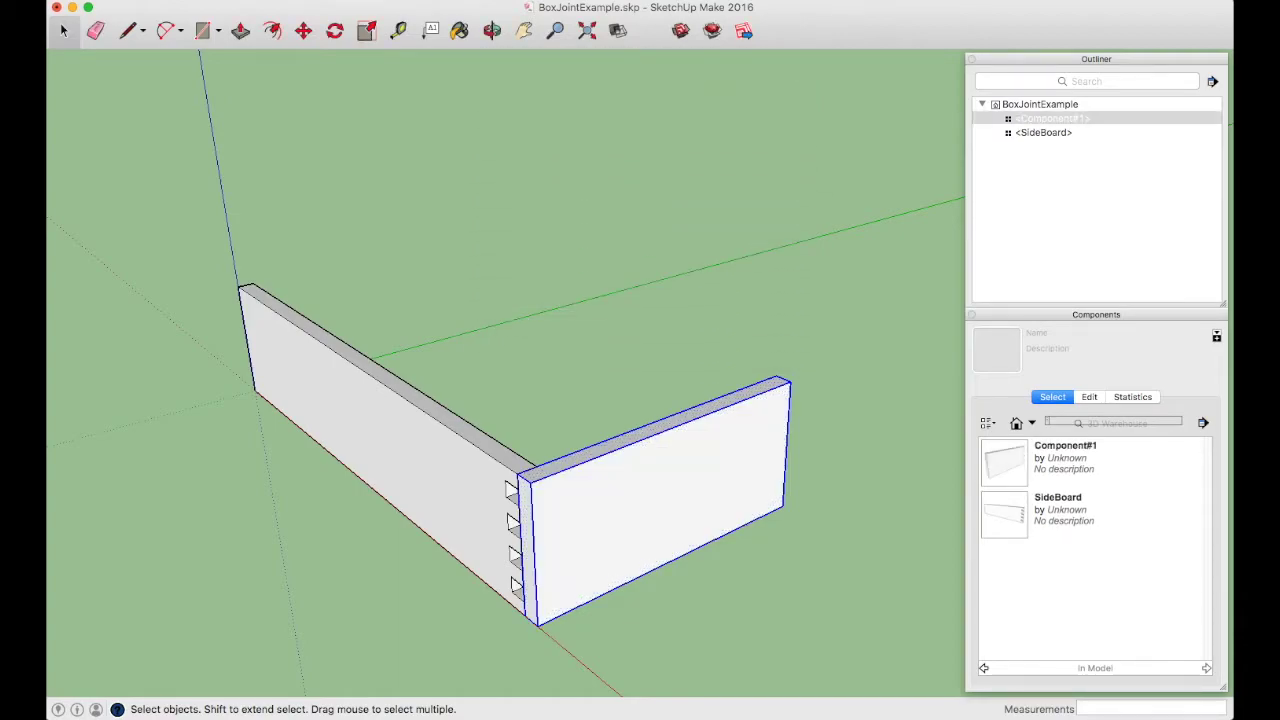
# Move the end board 3/4" by its outer top corner to the side board's corner, overlapping the notched end.
pyautogui.moveTo(452, 508); pyautogui.dragTo(614, 552, button='middle')
pyautogui.scroll(3, 617, 621)
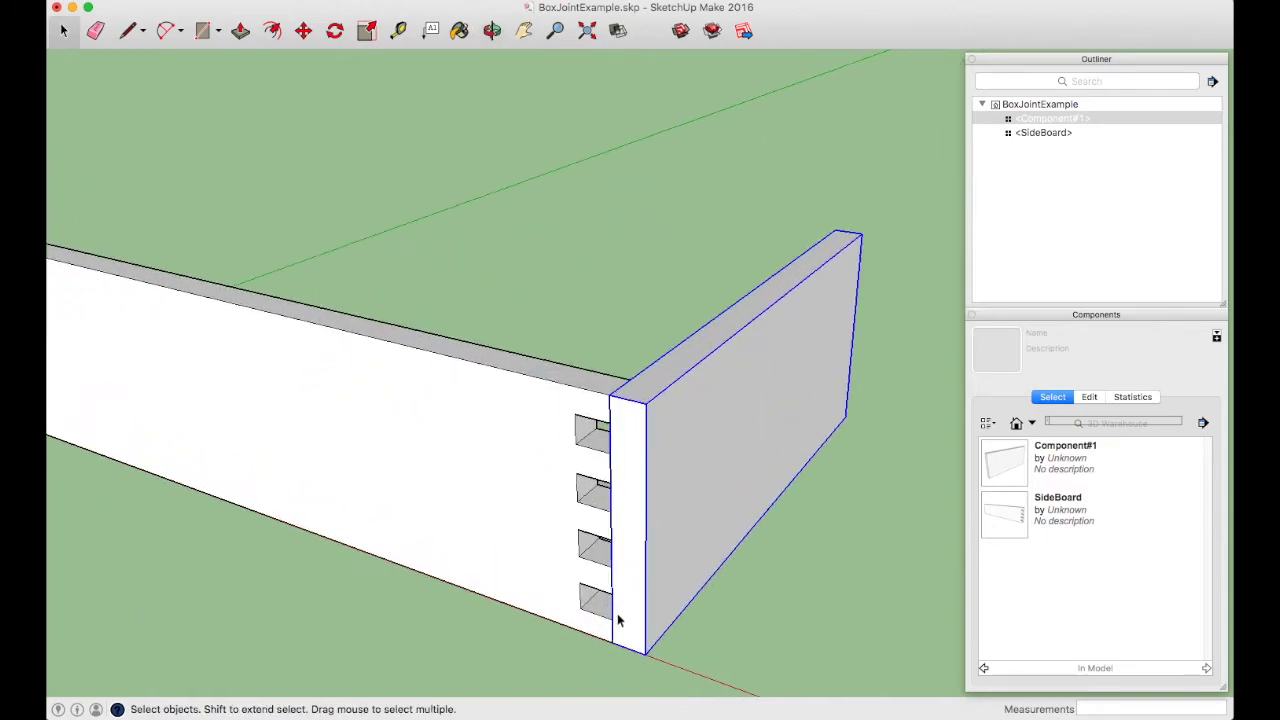
pyautogui.scroll(3, 600, 460)
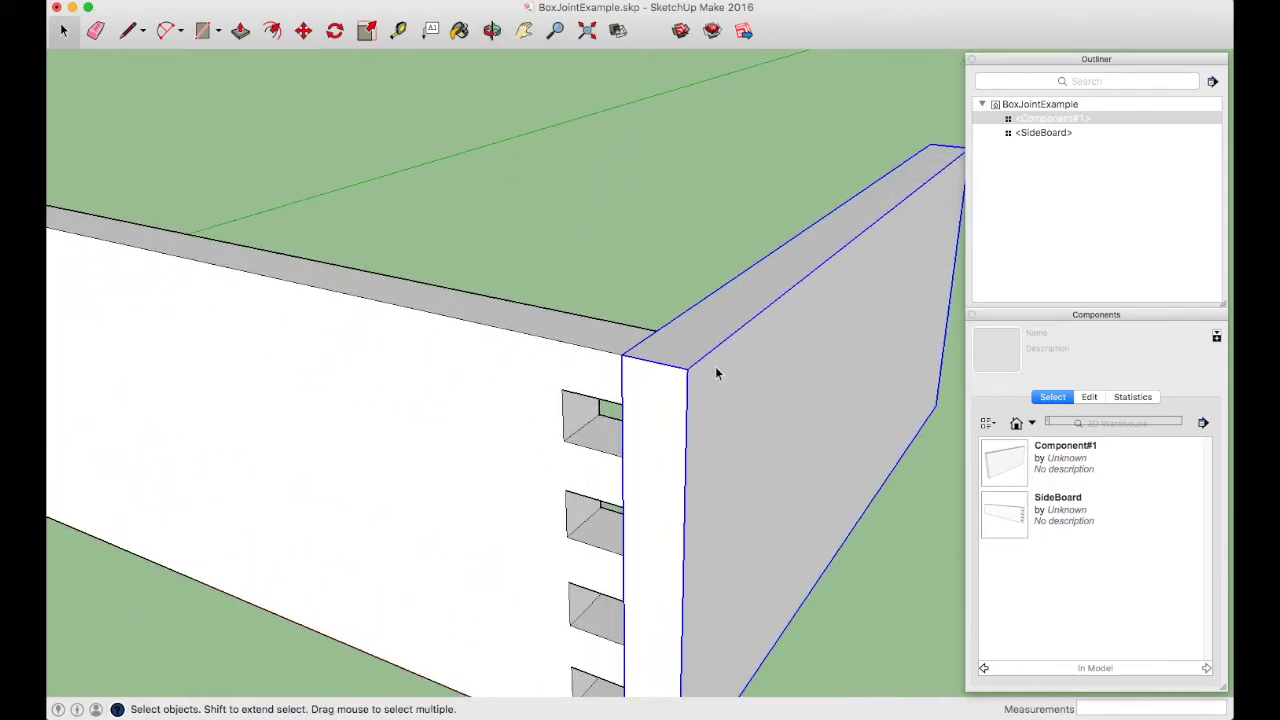
pyautogui.press('m')
pyautogui.click(686, 372)
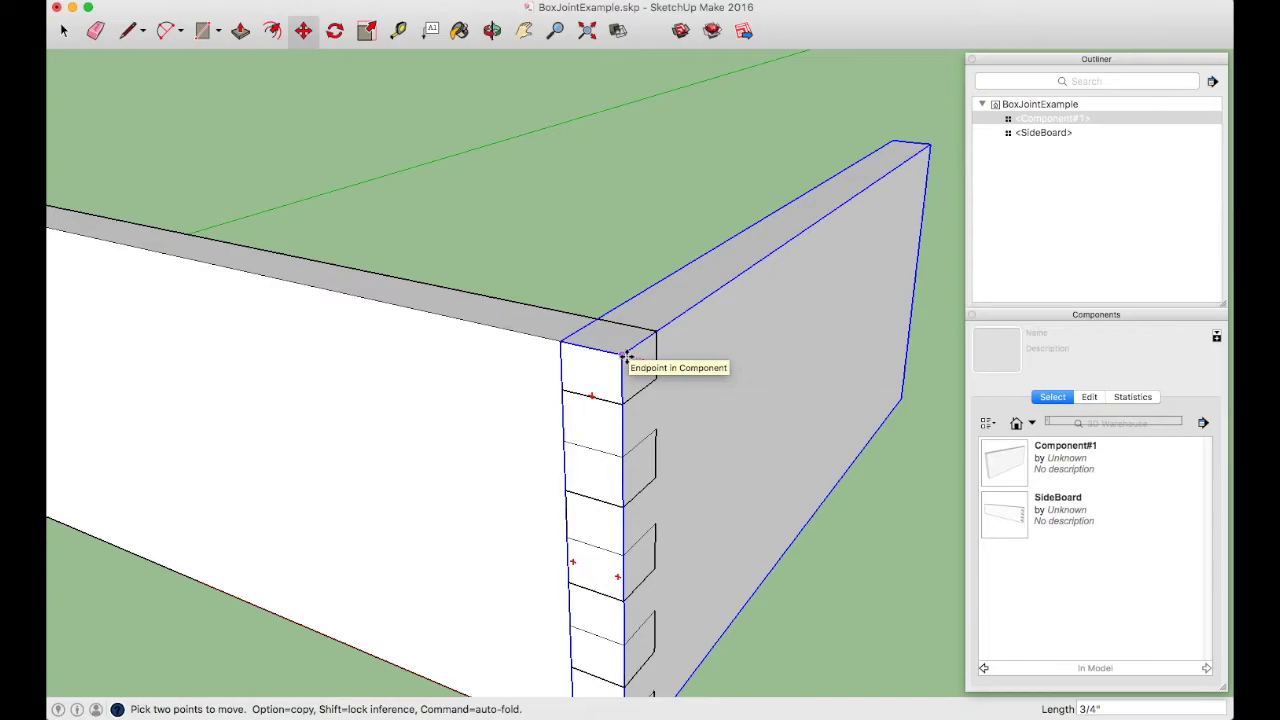
pyautogui.click(624, 356)
pyautogui.scroll(-3, 624, 356)
pyautogui.press('space')
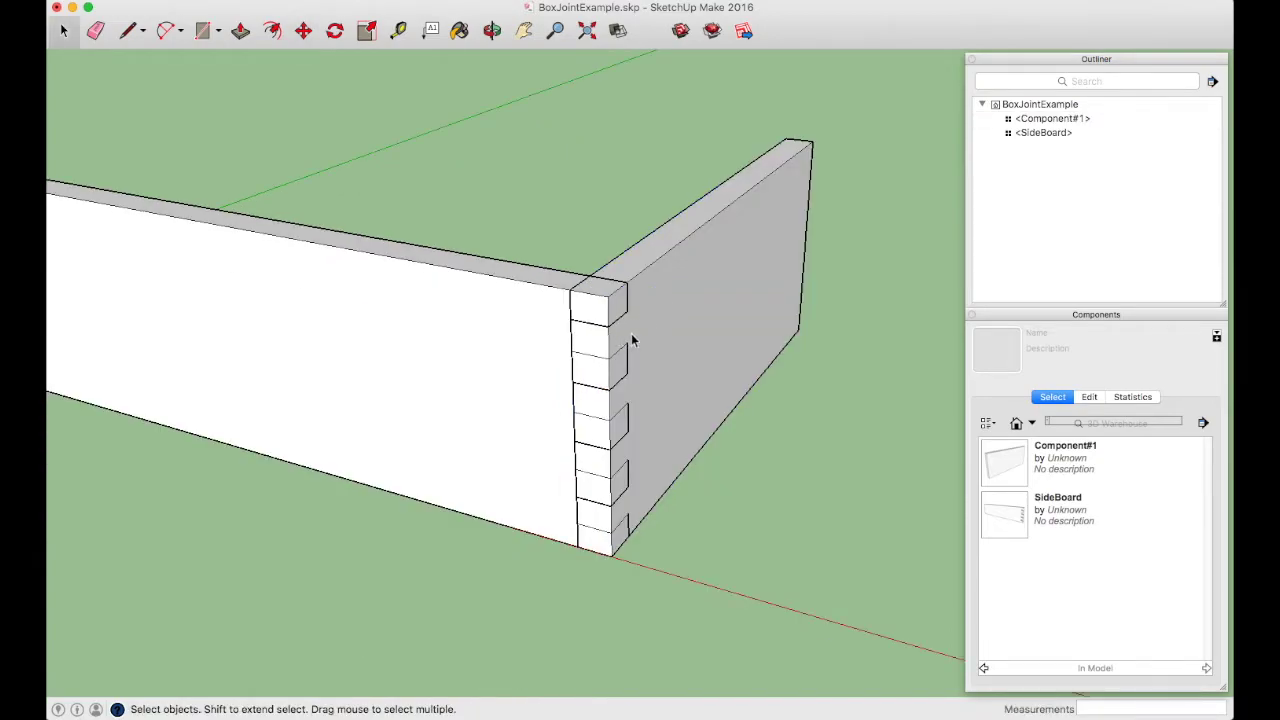
# Subtract the side board from the overlapping end board to cut matching fingers into its end.
pyautogui.moveTo(465, 260); pyautogui.dragTo(625, 305, button='middle')
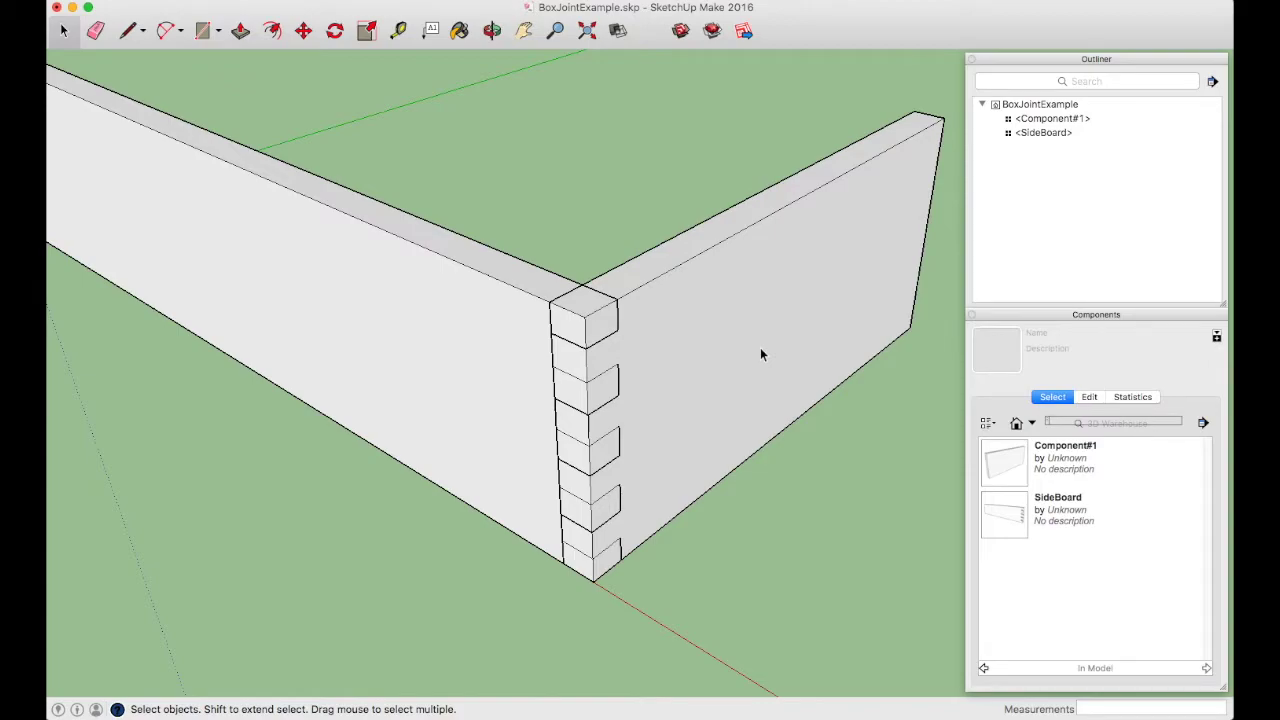
pyautogui.click(401, 317)
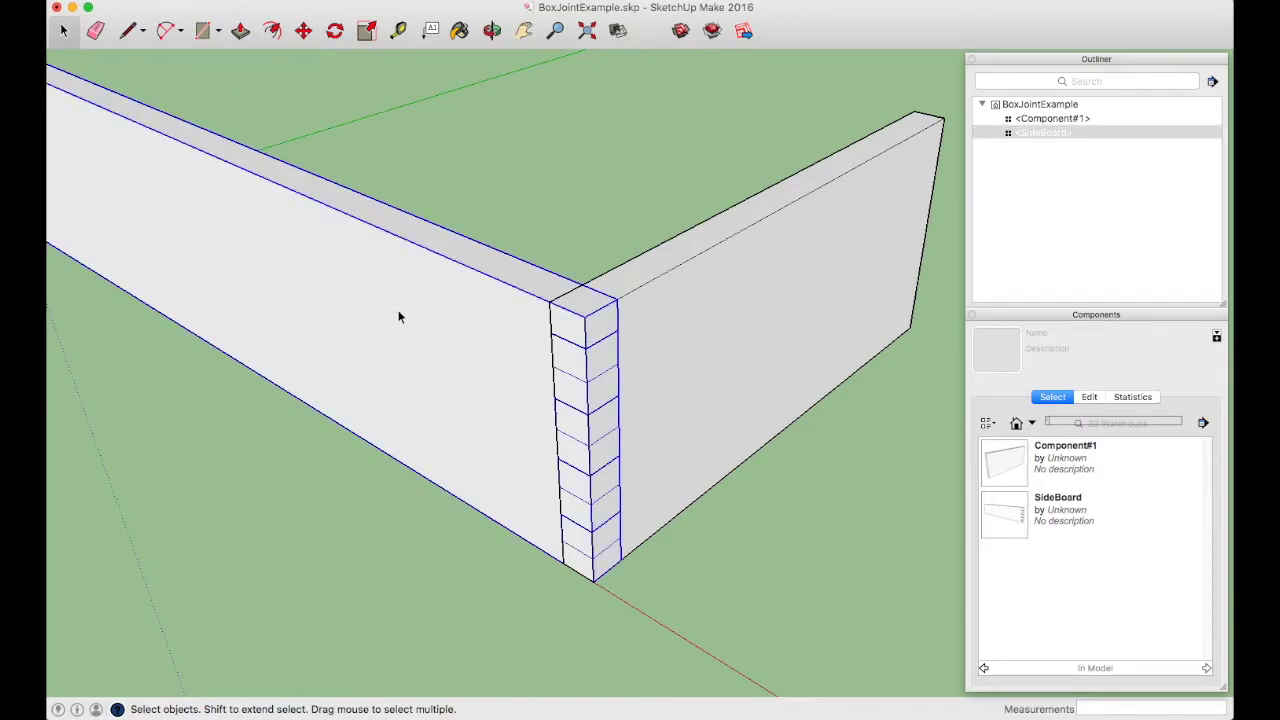
pyautogui.keyDown('shift'); pyautogui.click(688, 334); pyautogui.keyUp('shift')
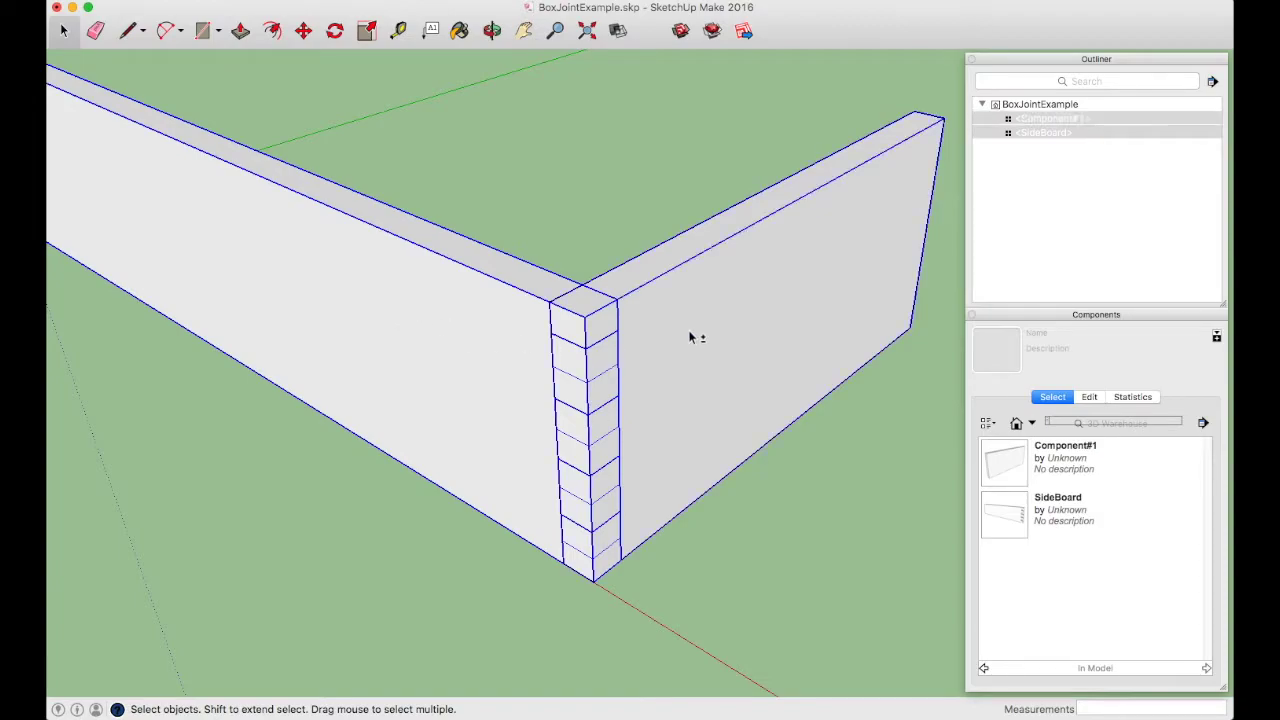
pyautogui.click(619, 31)
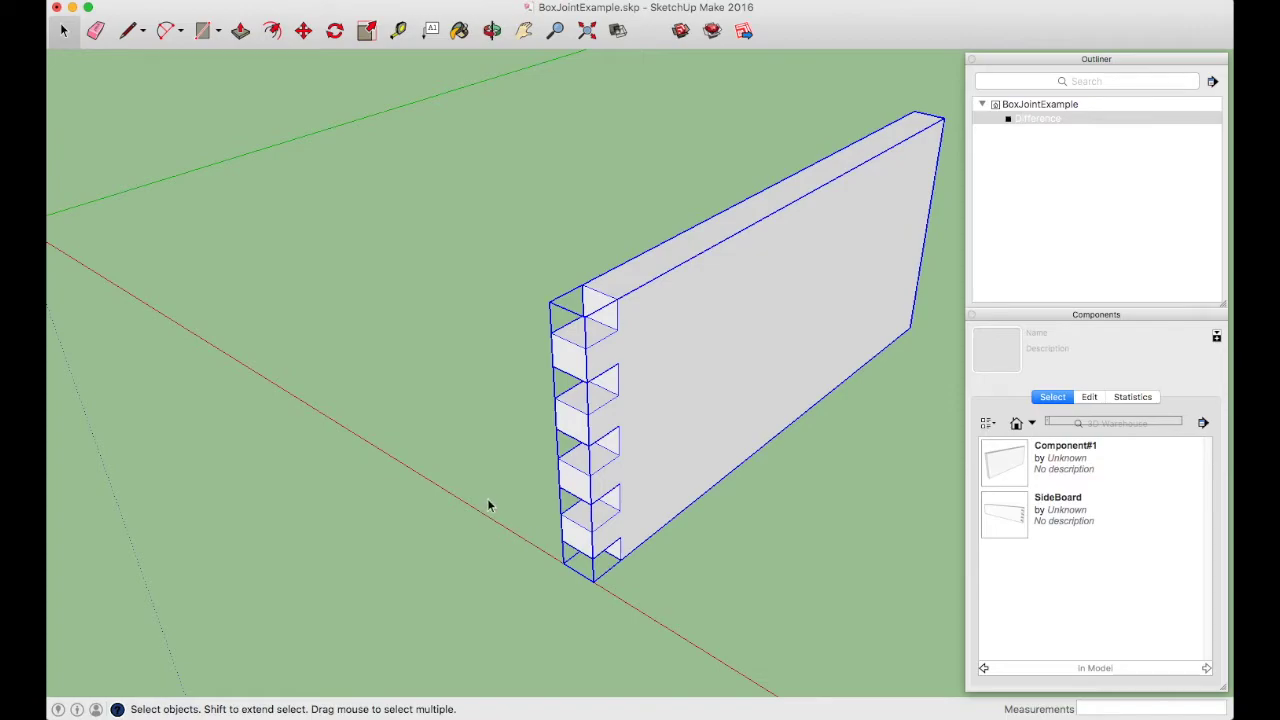
pyautogui.moveTo(558, 550); pyautogui.dragTo(538, 398, button='middle')
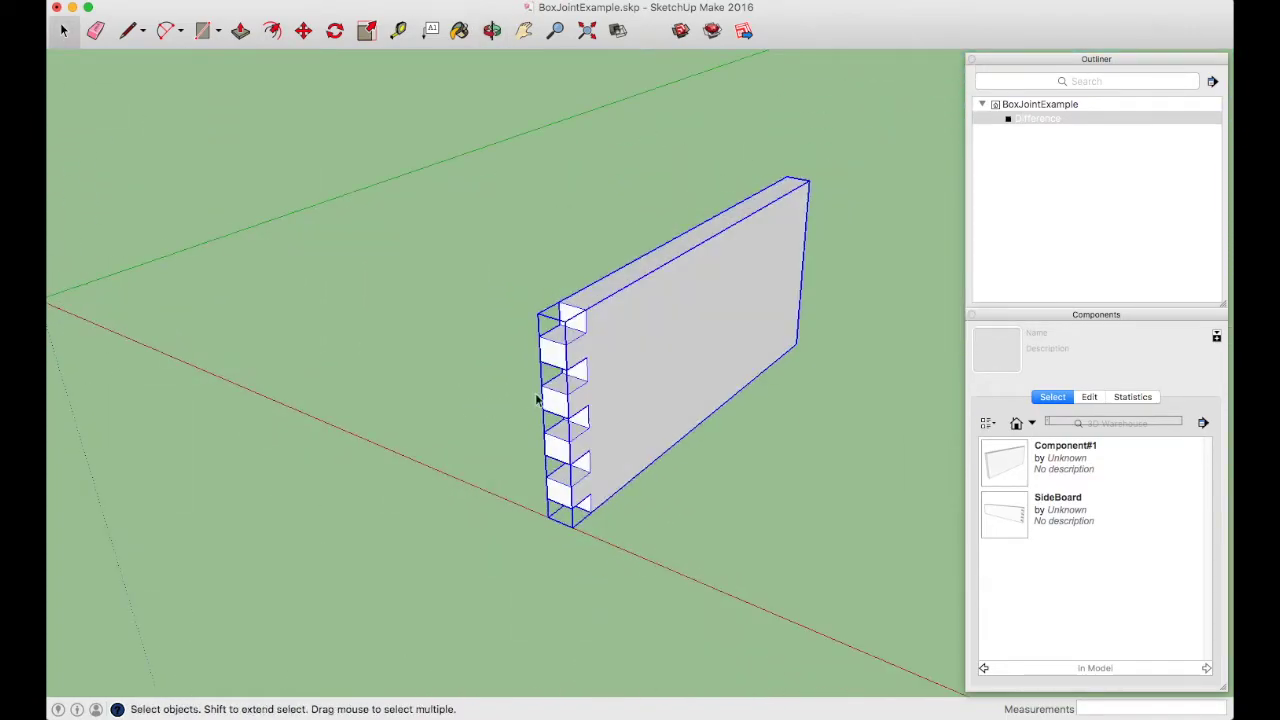
pyautogui.scroll(3, 659, 345)
pyautogui.moveTo(659, 345); pyautogui.dragTo(580, 360, button='middle')
# Place a SideBoard component back into the model at the origin so its notches mate with the back board's fingers.
pyautogui.click(1058, 505)
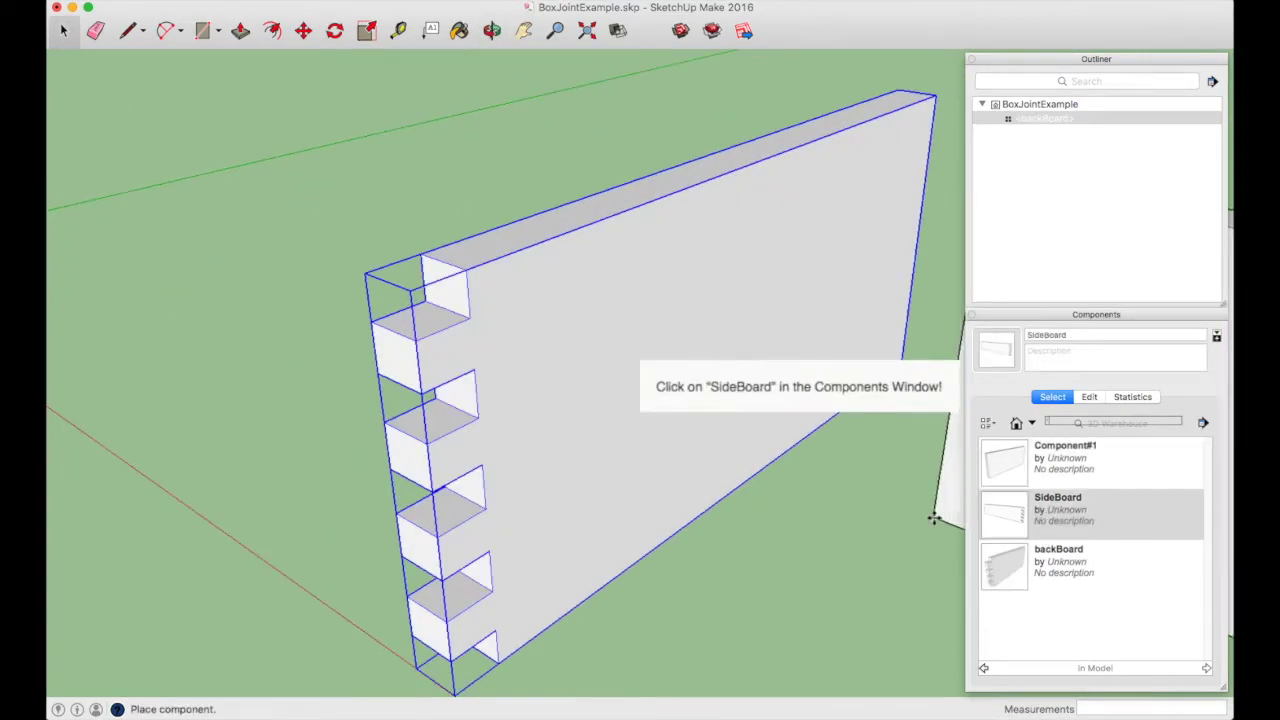
pyautogui.scroll(-4, 790, 530)
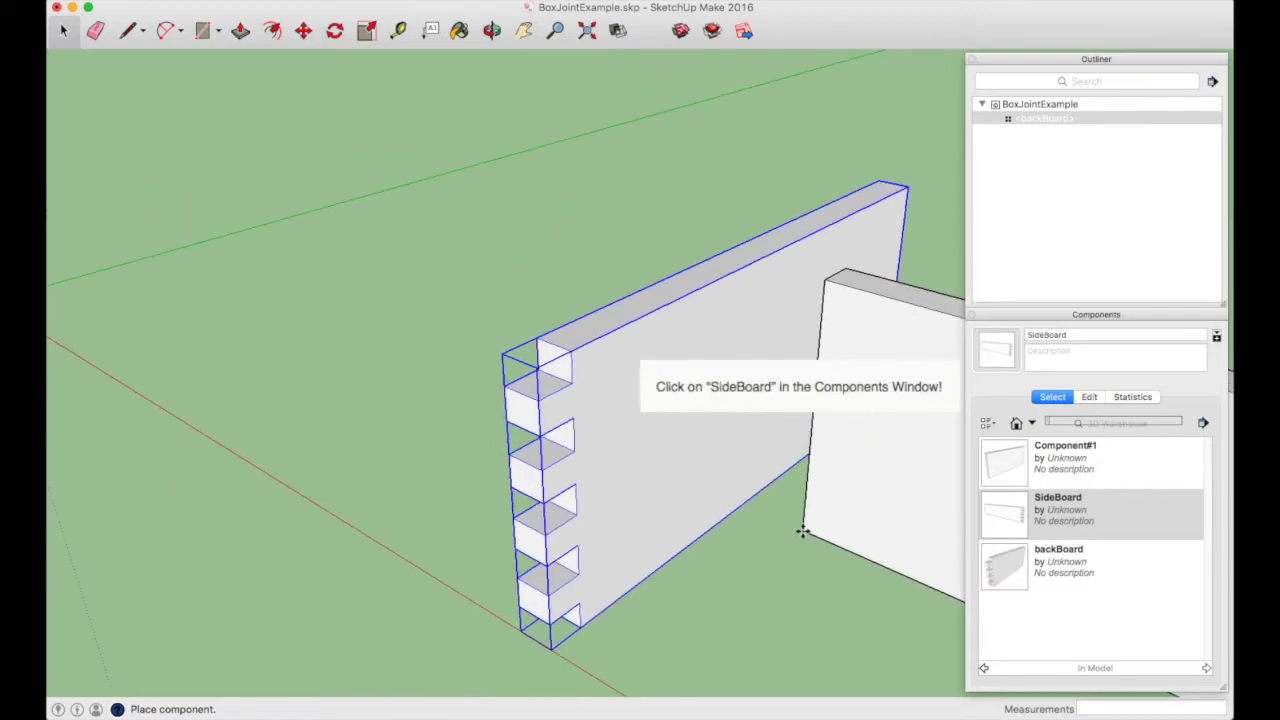
pyautogui.moveTo(802, 531); pyautogui.dragTo(466, 434, button='middle')
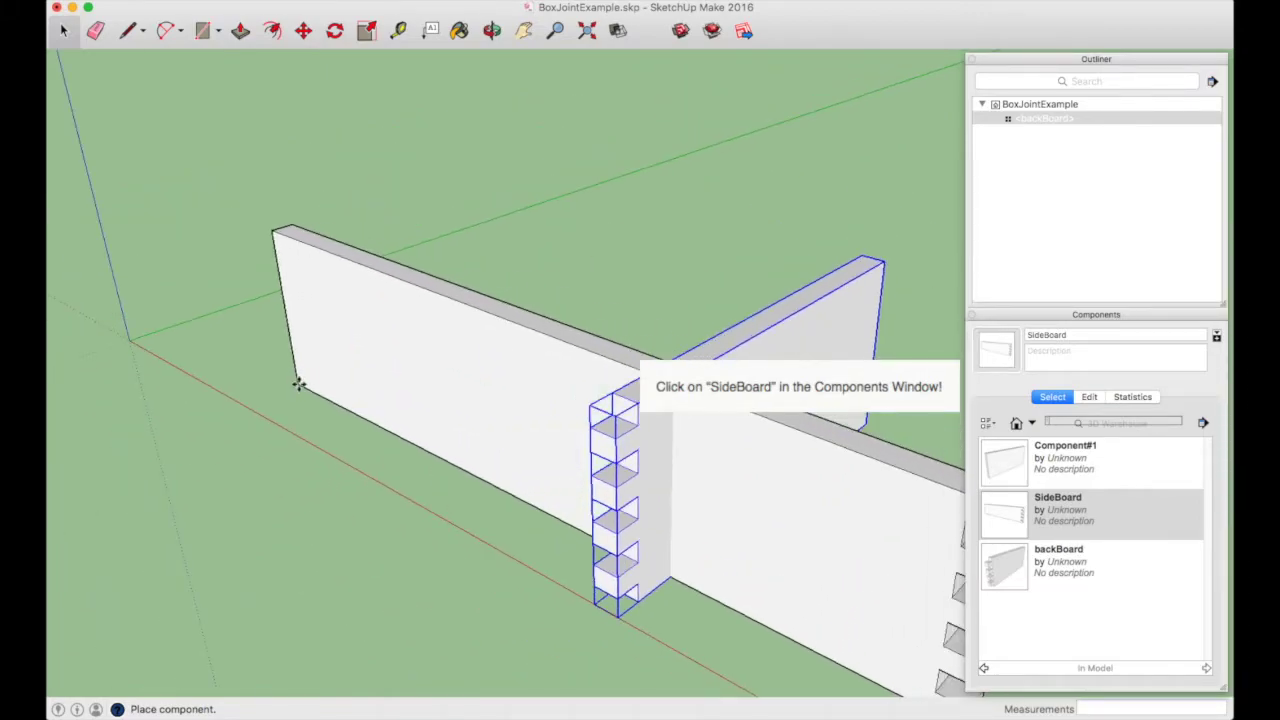
pyautogui.click(130, 341)
pyautogui.press('space')
pyautogui.scroll(5, 600, 500)
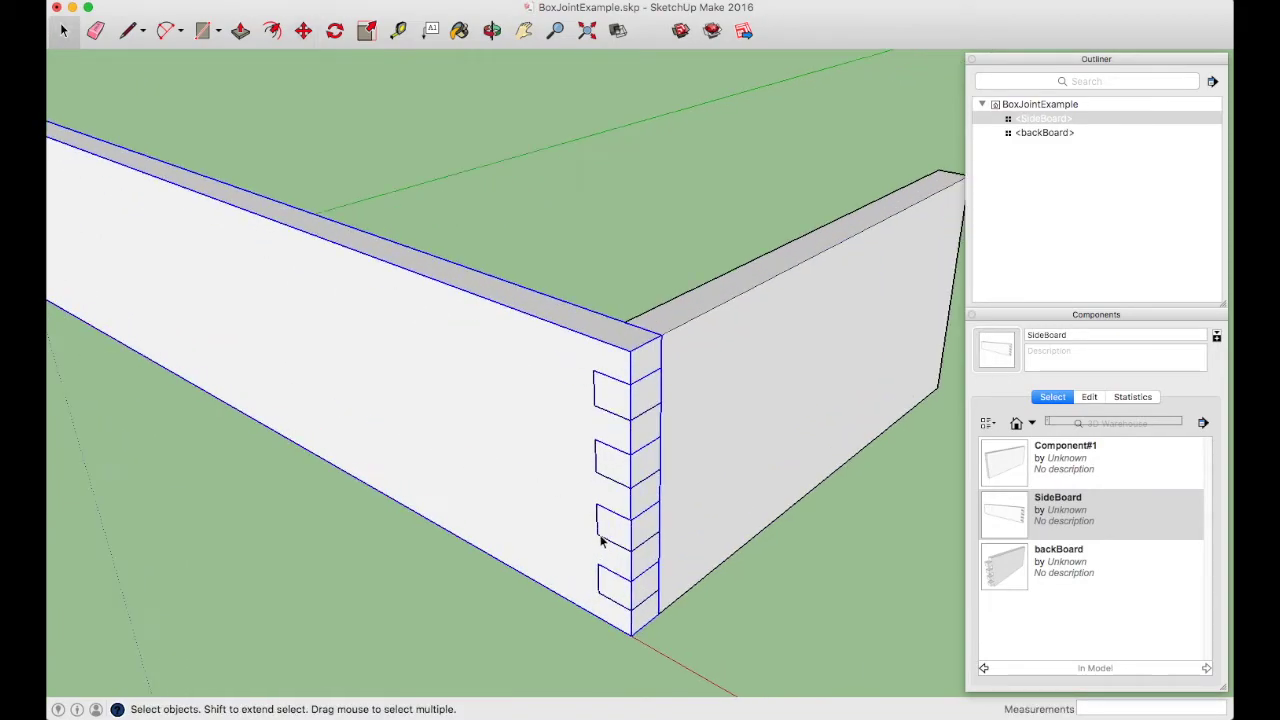
pyautogui.moveTo(655, 457); pyautogui.dragTo(526, 514, button='middle')
pyautogui.scroll(-3, 399, 487)
pyautogui.scroll(-4, 399, 487)
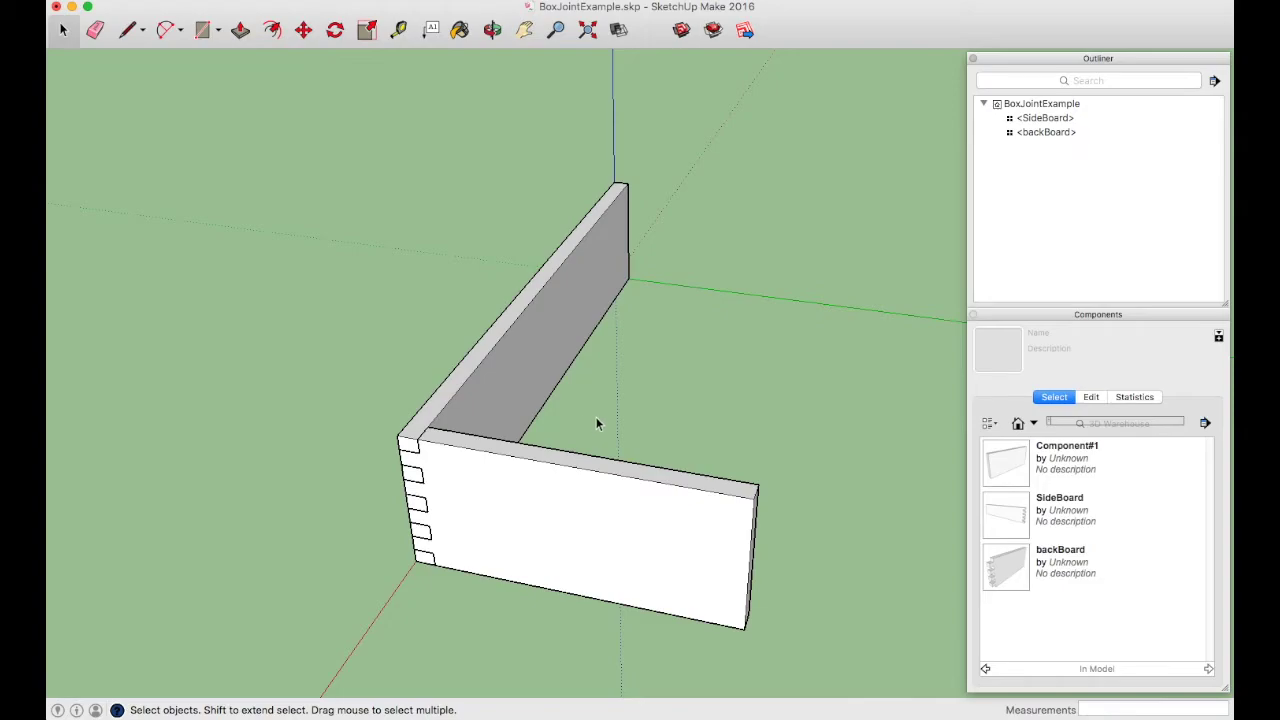
# Preview the leftover Component#1 without placing it, and delete it from the model's component library.
pyautogui.click(1040, 462)
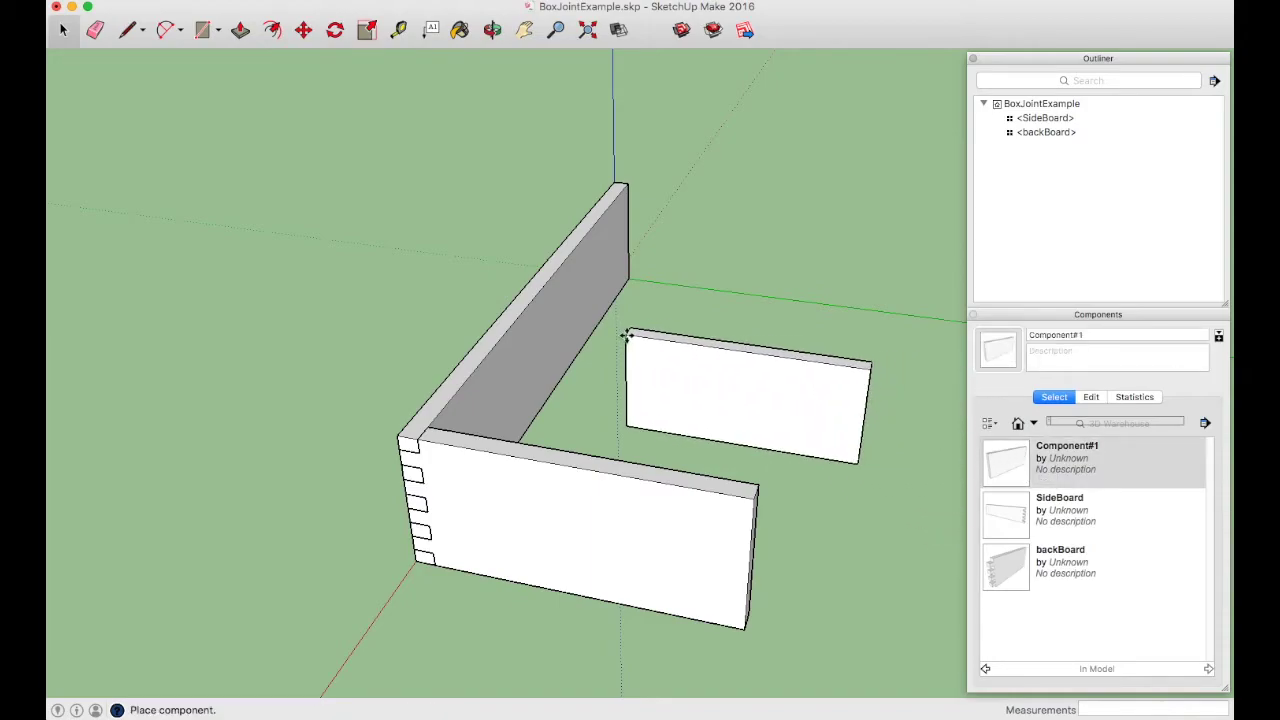
pyautogui.press('Escape')
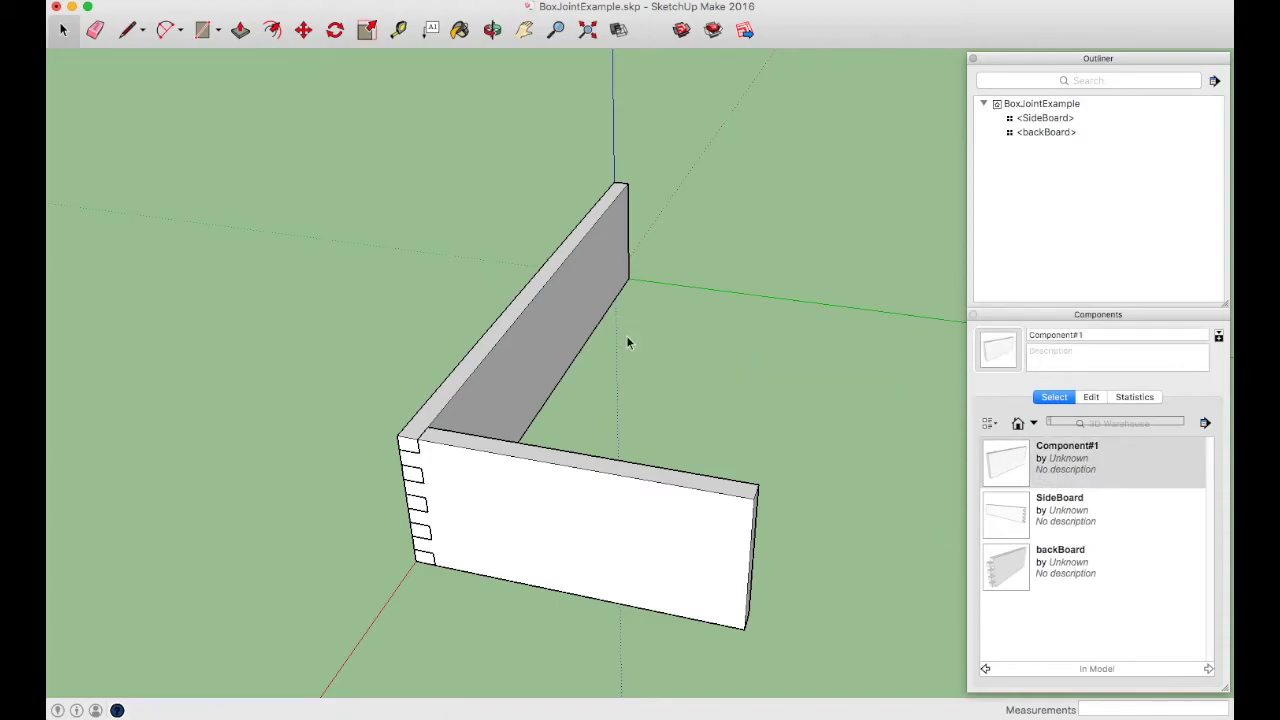
pyautogui.rightClick(1071, 462)
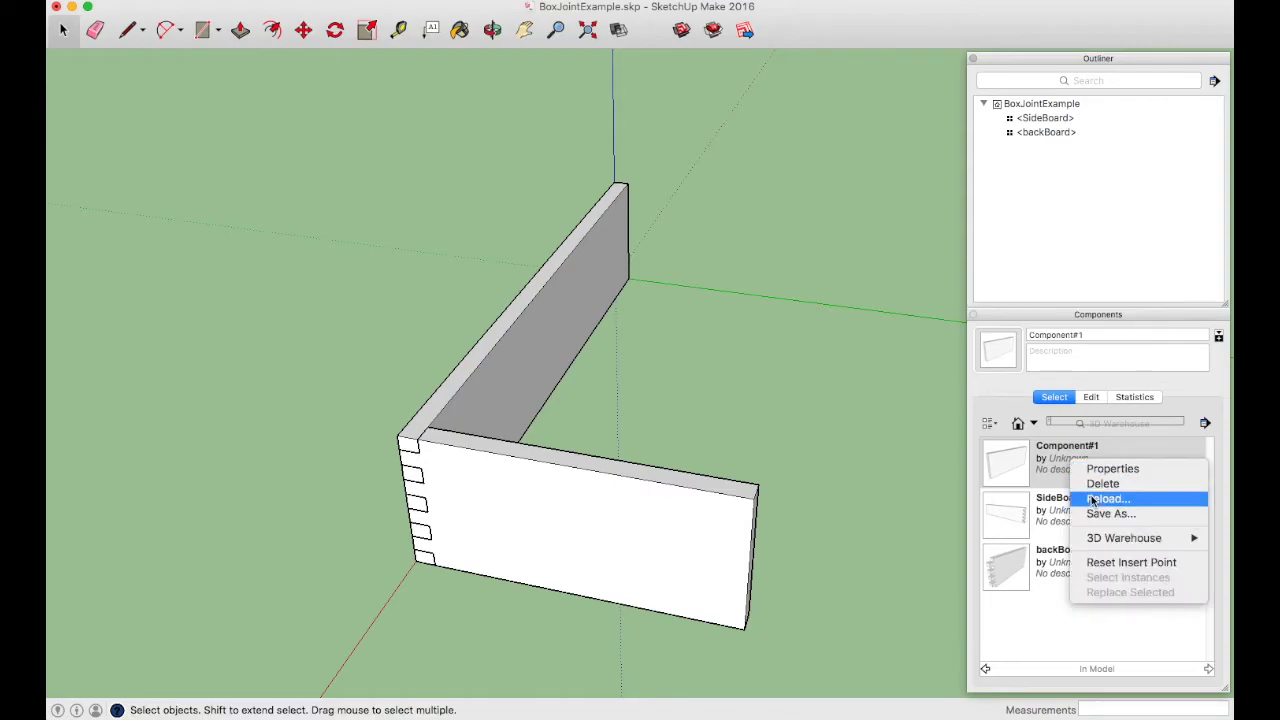
pyautogui.click(1092, 483)
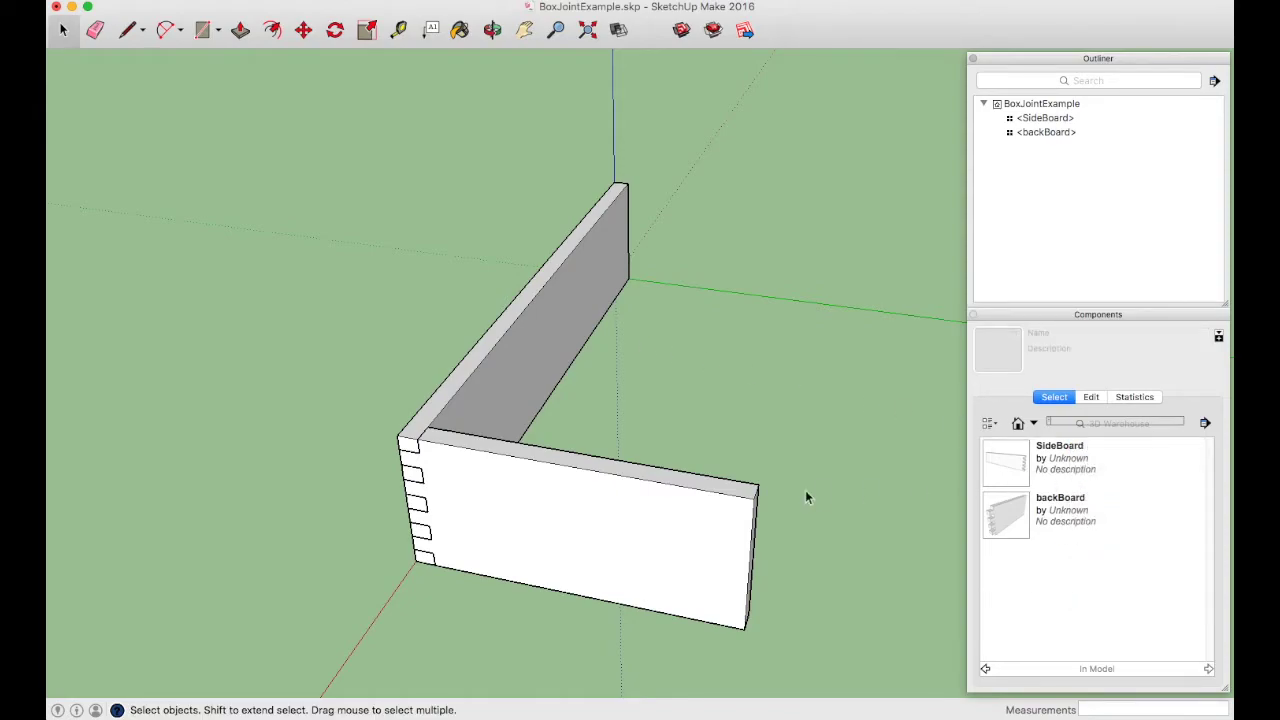
# Edit the backBoard component and push its plain end face inward 6", then leave the component.
pyautogui.moveTo(786, 530); pyautogui.dragTo(571, 431, button='middle')
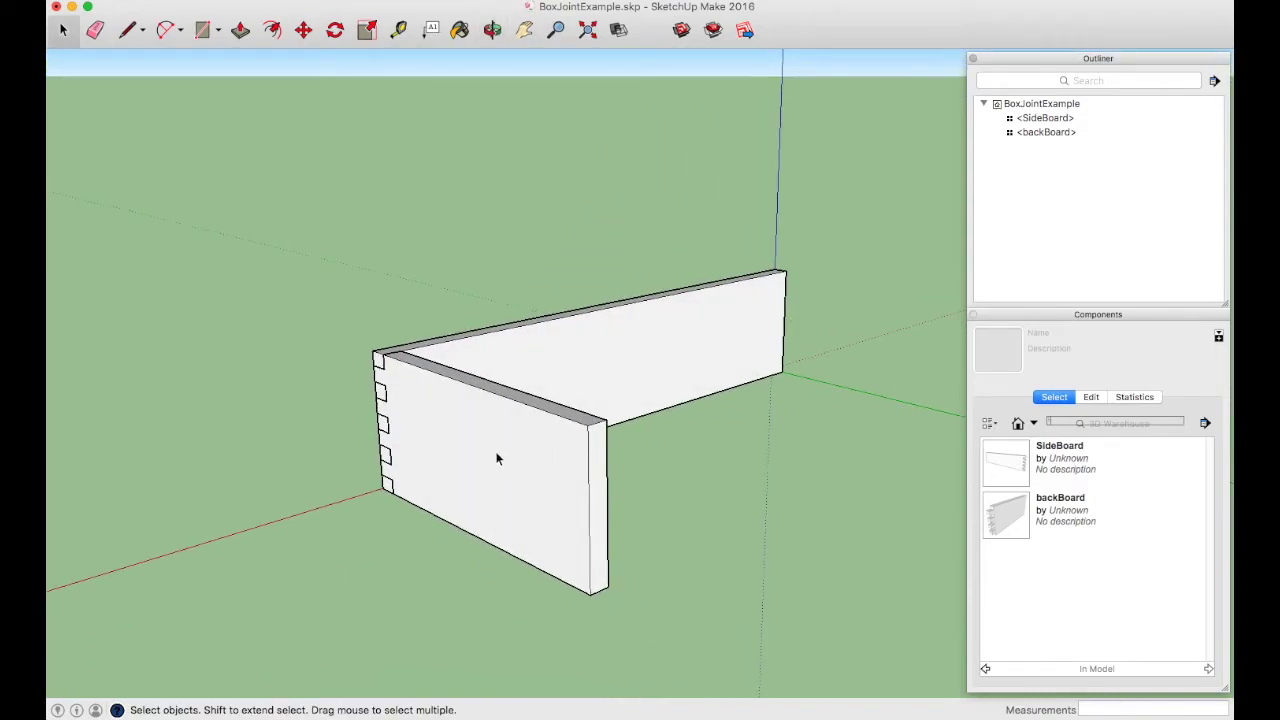
pyautogui.doubleClick(497, 458)
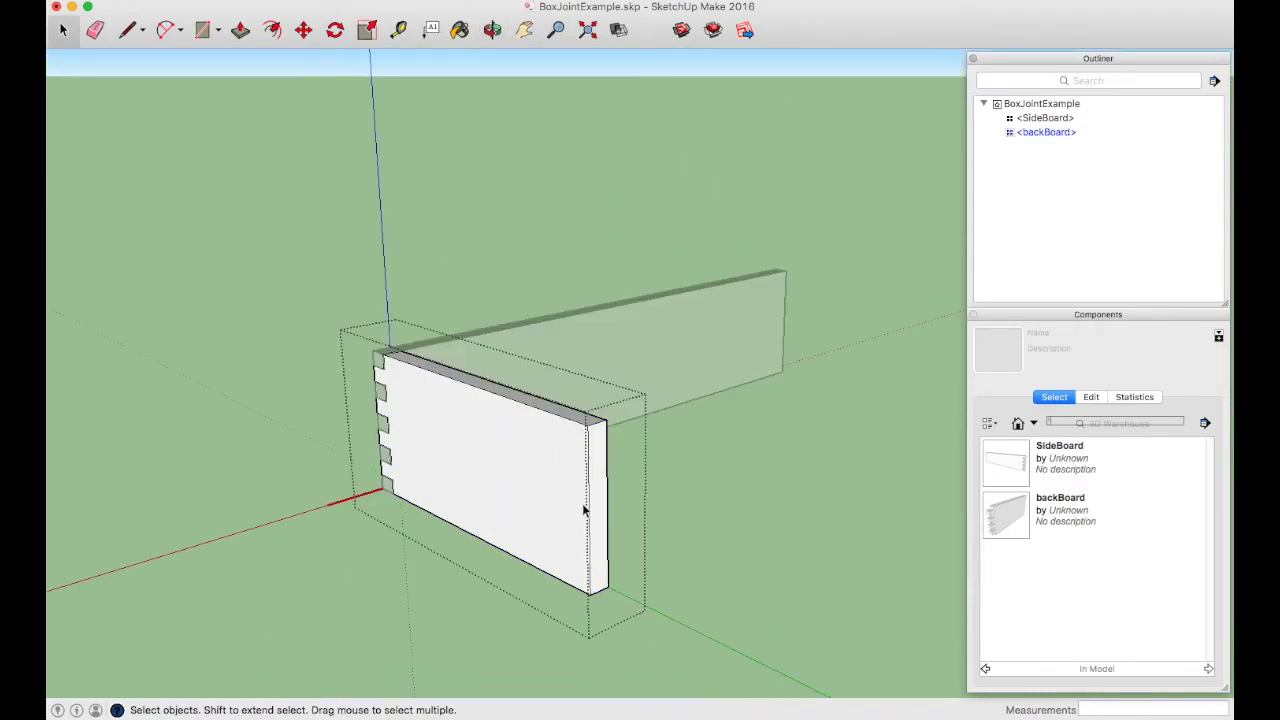
pyautogui.press('p')
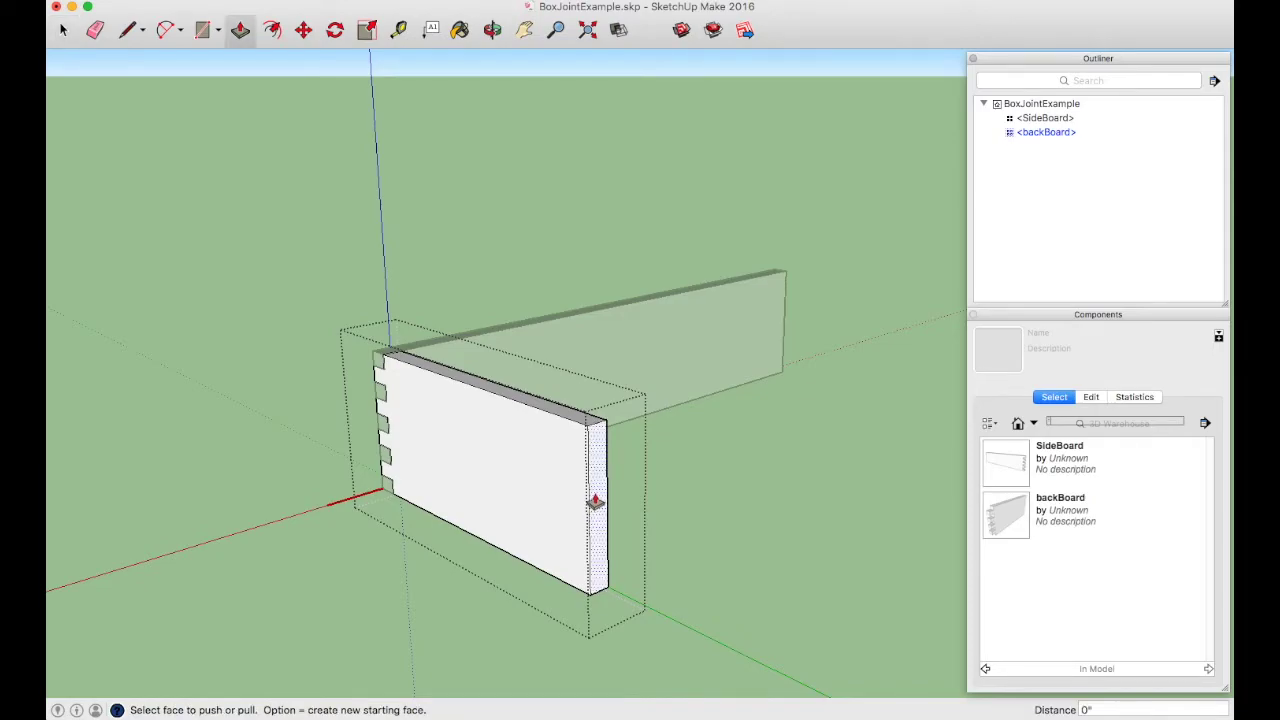
pyautogui.moveTo(595, 500); pyautogui.dragTo(517, 471)
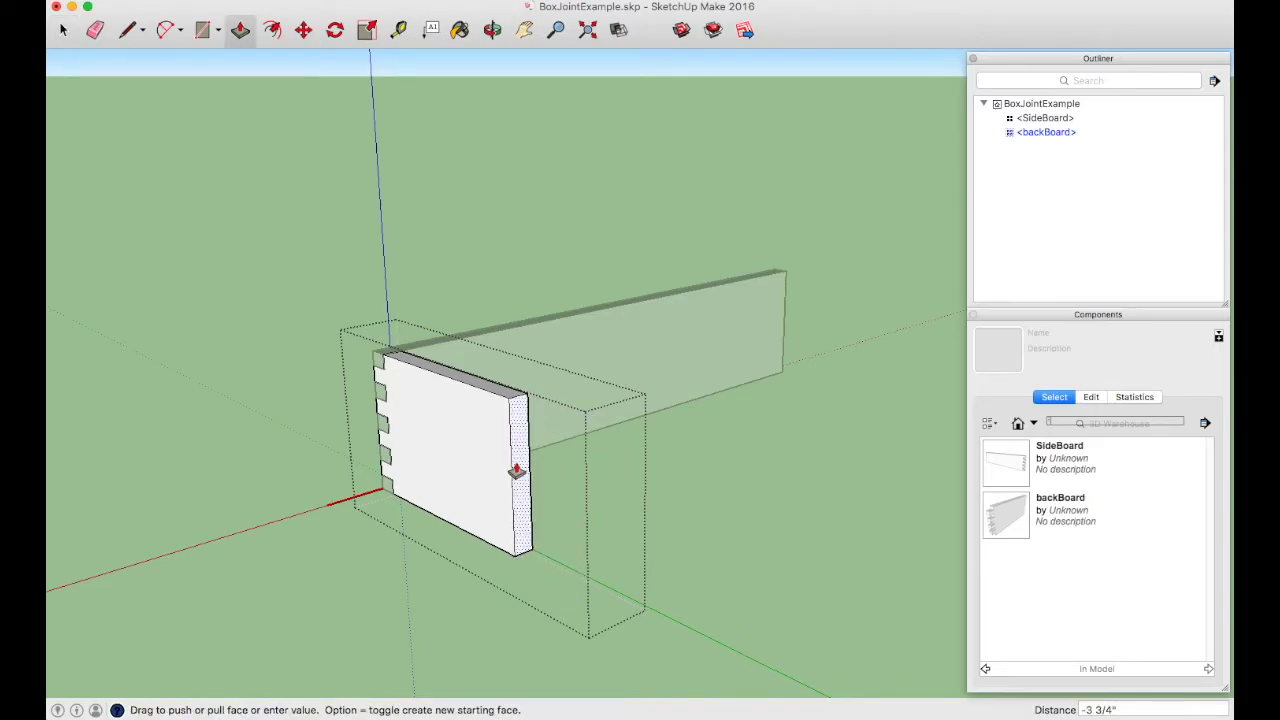
pyautogui.write('6')
pyautogui.press('Return')
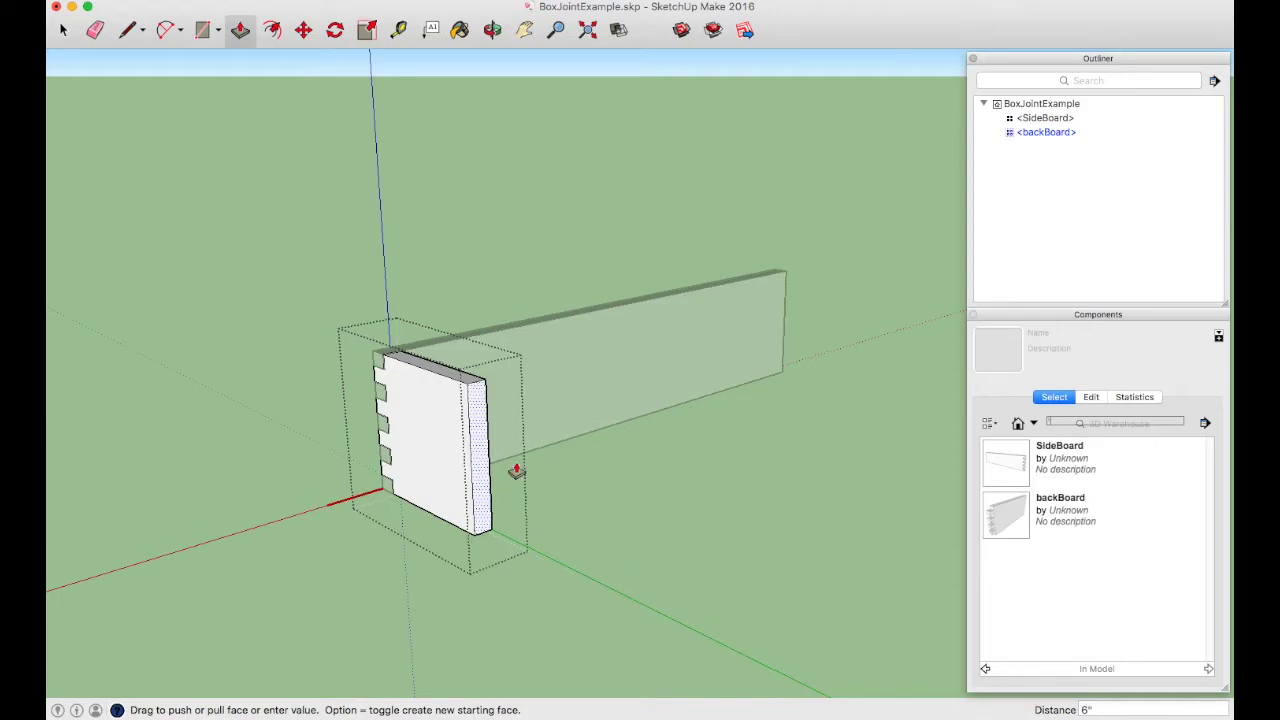
pyautogui.press('space')
pyautogui.click(560, 478)
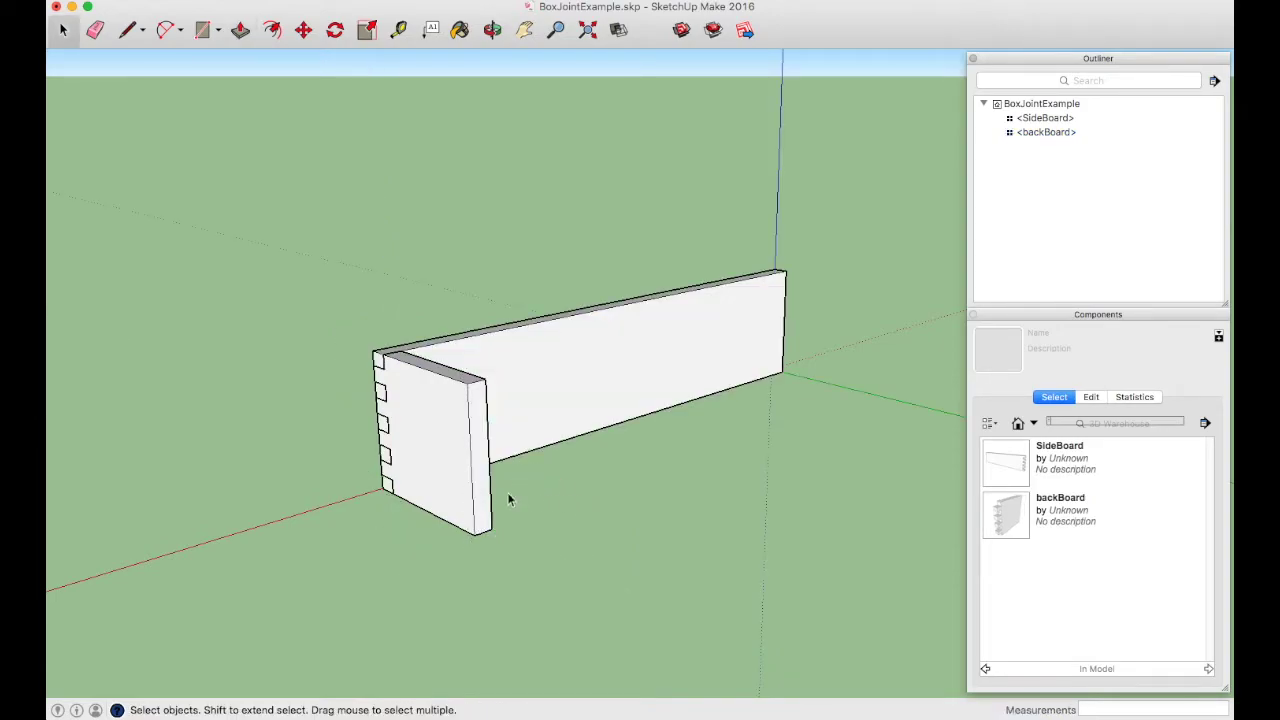
# Copy the shortened backBoard 6" lengthwise, from its outer top corner at the joint to the matching corner at its plain end.
pyautogui.moveTo(457, 491); pyautogui.dragTo(617, 529, button='middle')
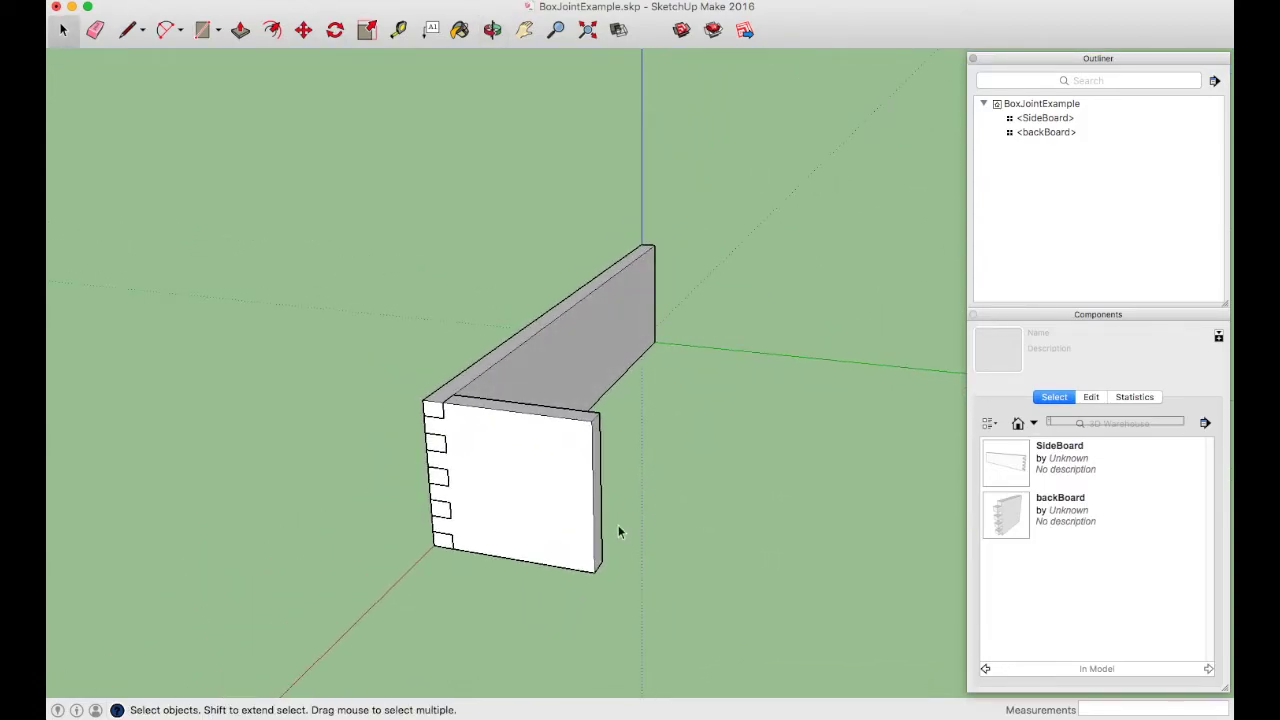
pyautogui.scroll(3, 560, 480)
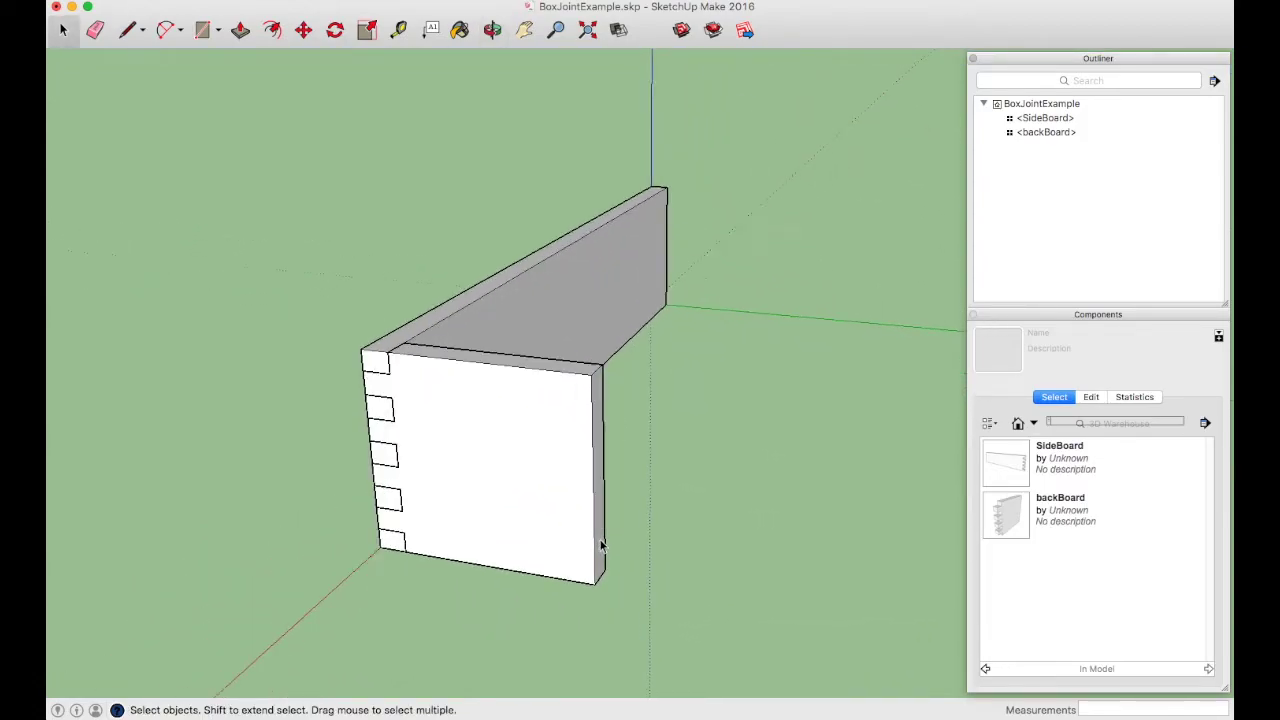
pyautogui.click(489, 418)
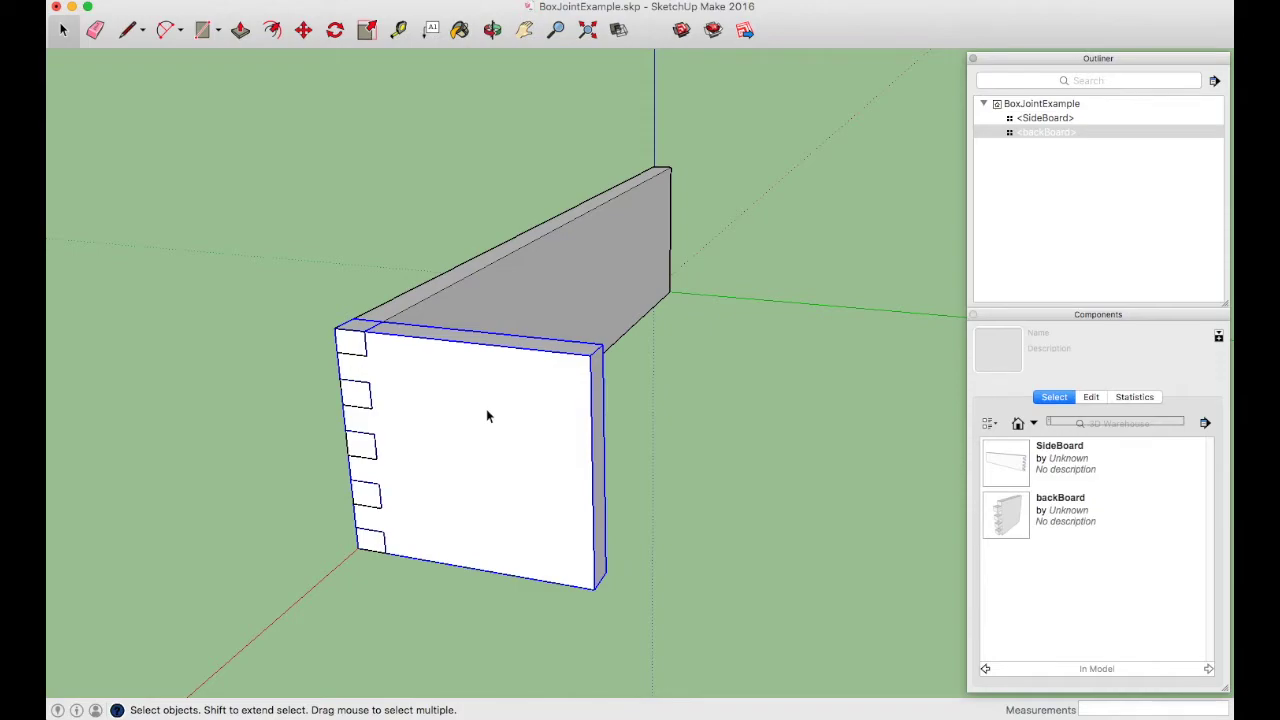
pyautogui.press('m')
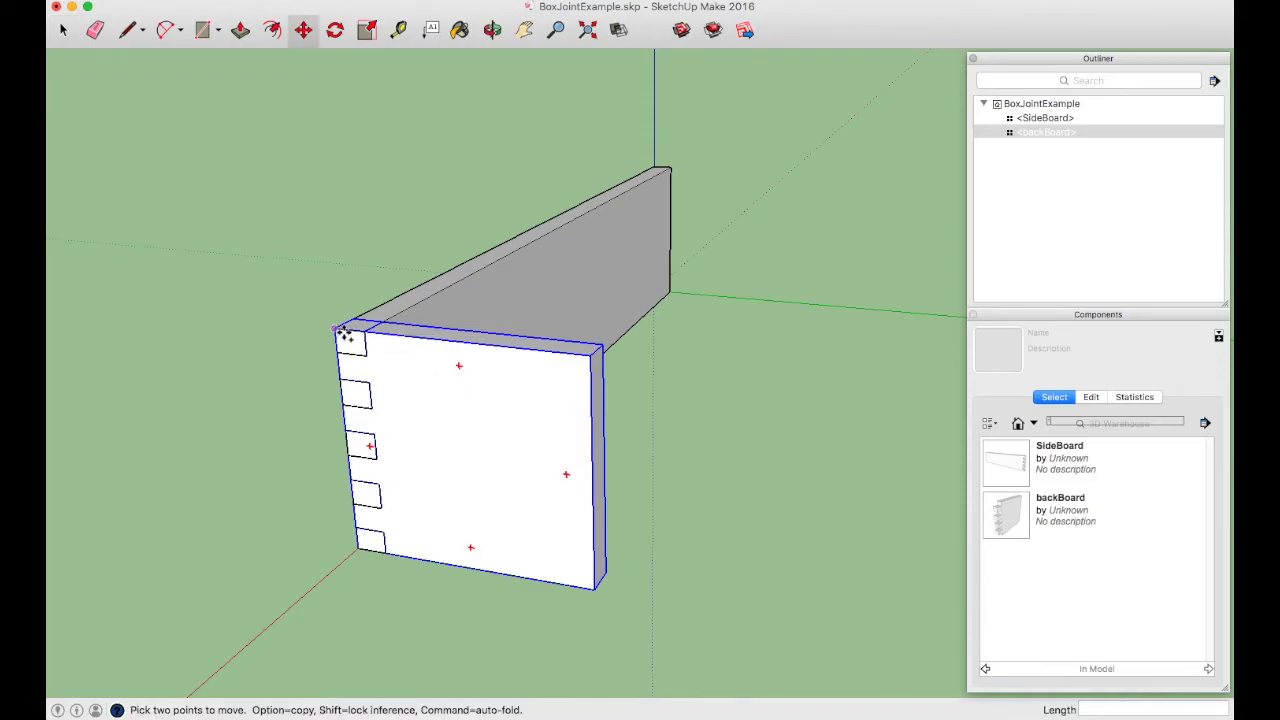
pyautogui.click(340, 332)
pyautogui.press('alt')
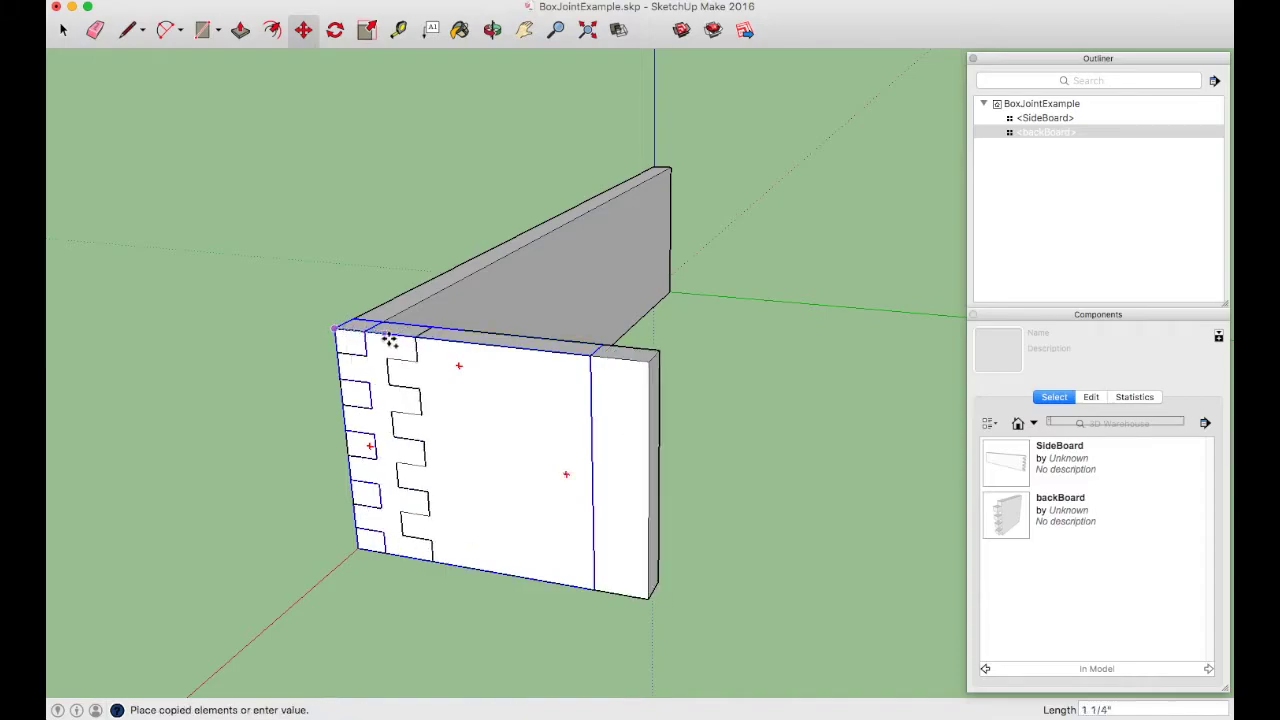
pyautogui.click(590, 357)
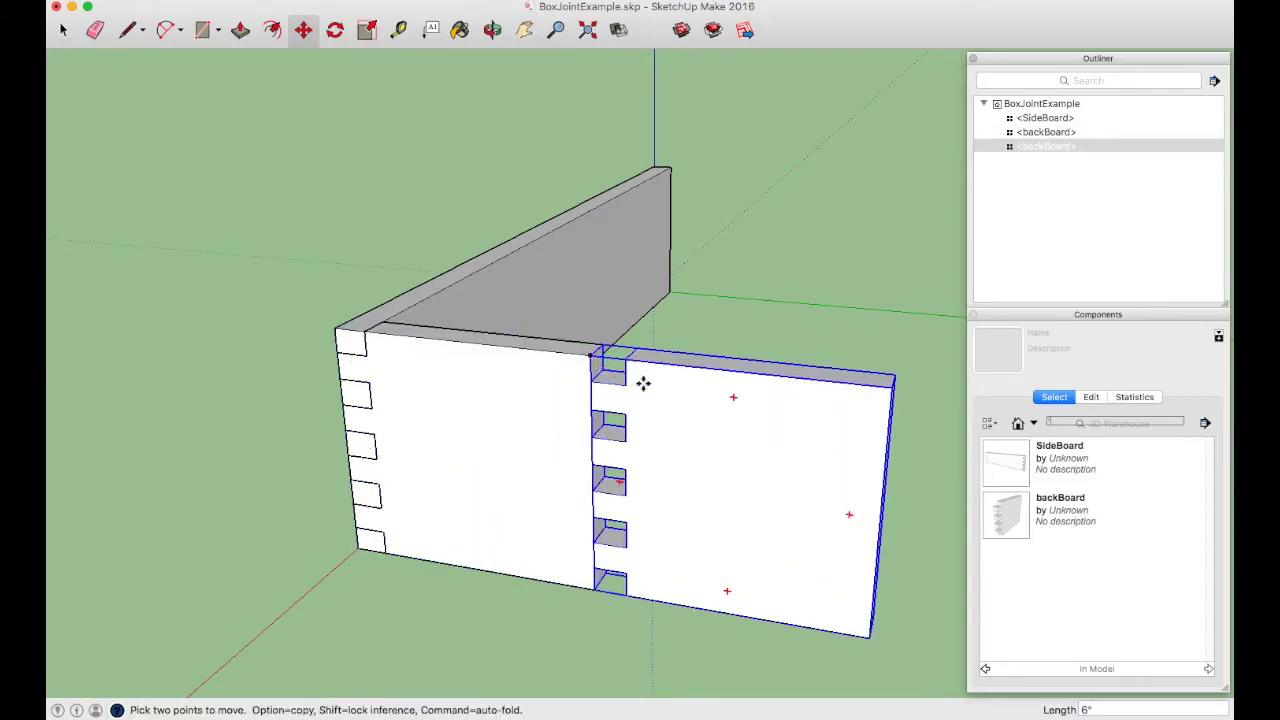
# Flip the copied backBoard along the component's green axis so its fingers face the outer end.
pyautogui.rightClick(673, 400)
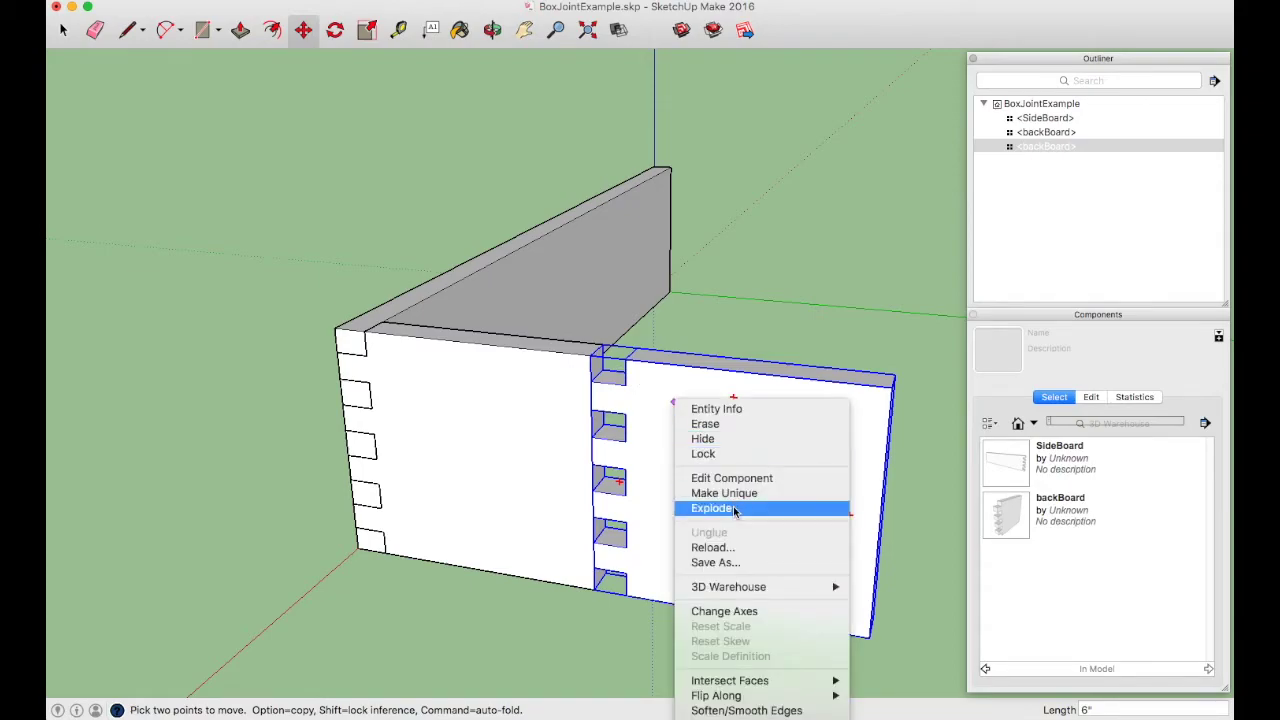
pyautogui.moveTo(748, 695)
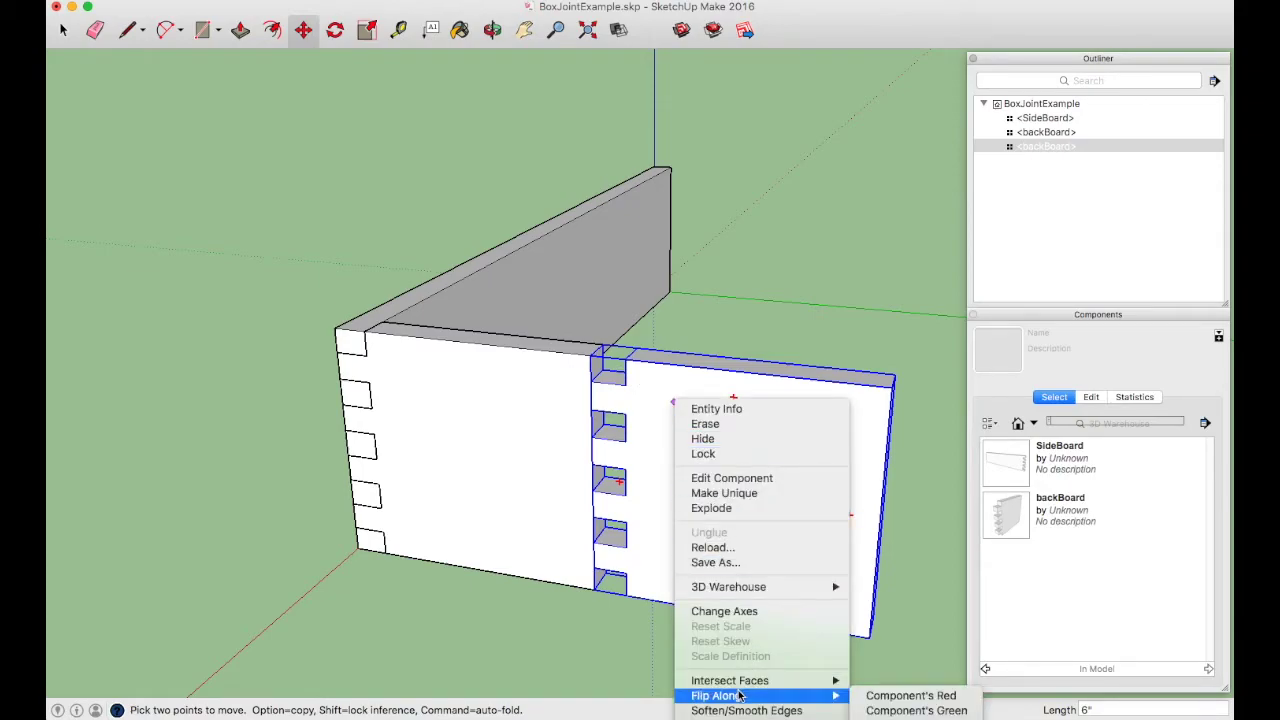
pyautogui.click(897, 711)
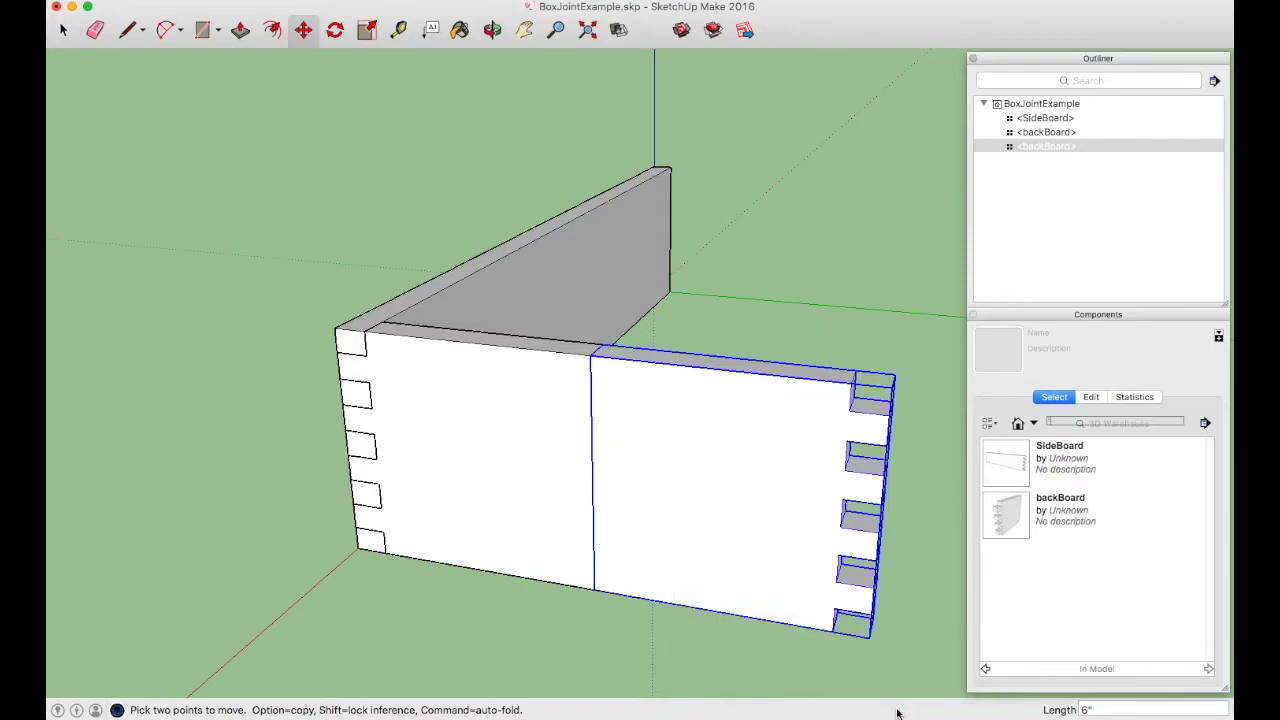
pyautogui.press('space')
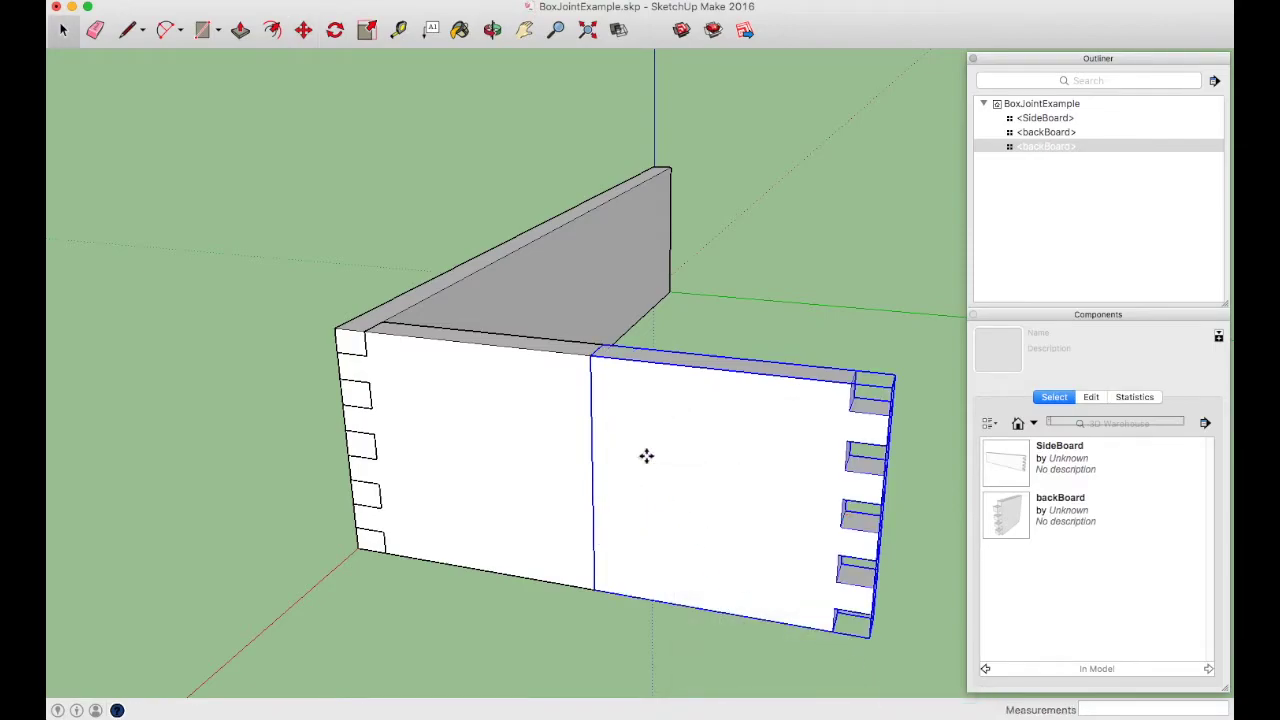
# Explode both backBoard halves into loose geometry.
pyautogui.rightClick(648, 441)
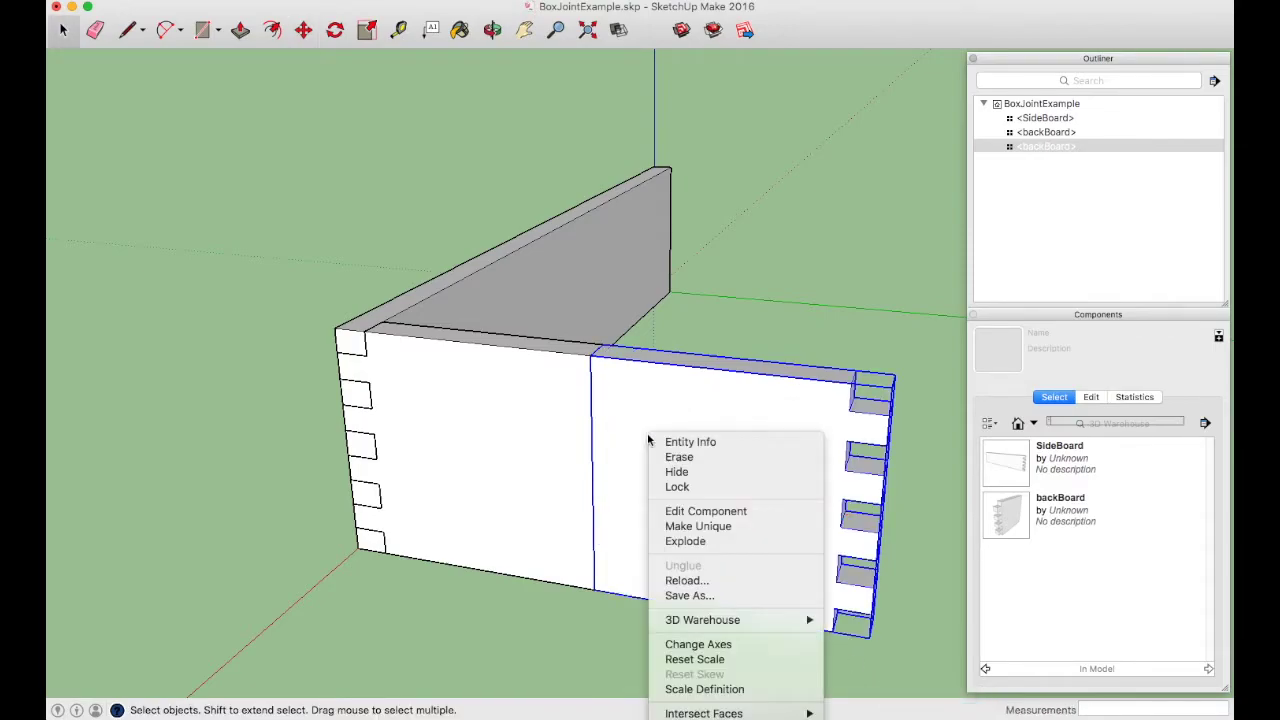
pyautogui.click(684, 541)
pyautogui.click(511, 447)
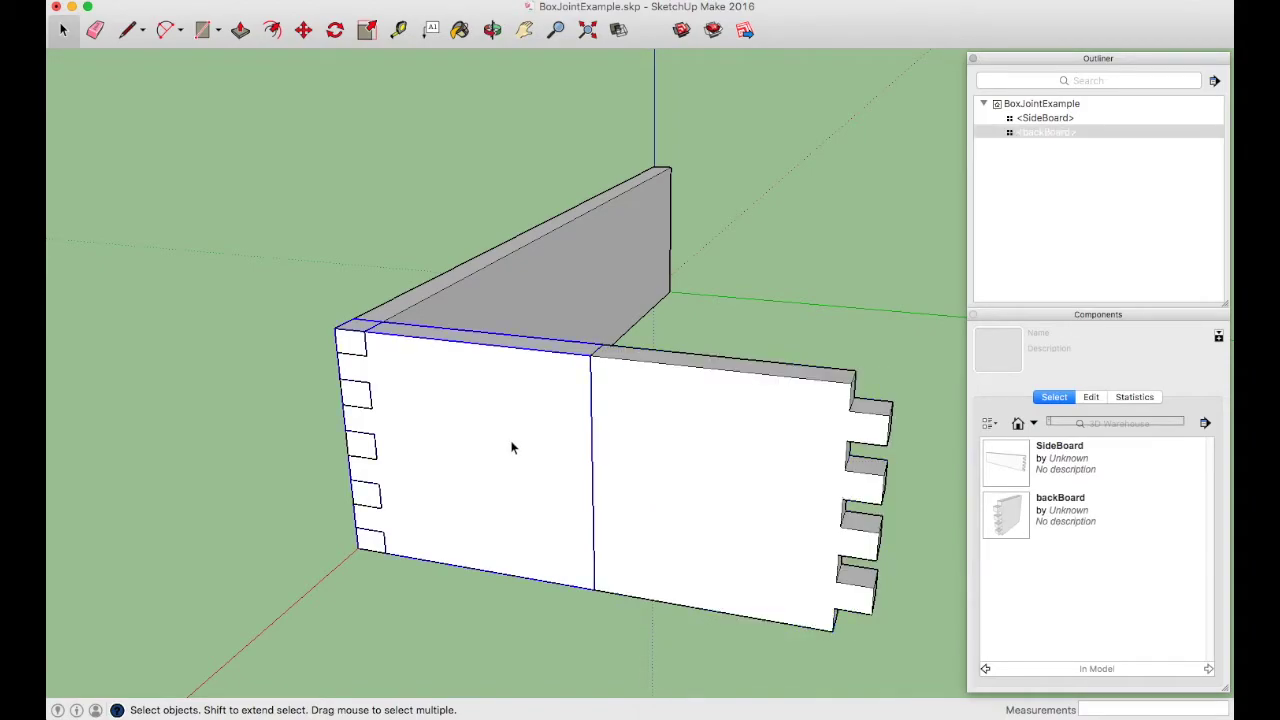
pyautogui.rightClick(513, 444)
pyautogui.click(543, 548)
# Delete the seam lines where the two back board halves meet, so they form one continuous board.
pyautogui.moveTo(500, 449); pyautogui.dragTo(608, 450, button='middle')
pyautogui.click(587, 316)
pyautogui.moveTo(580, 321); pyautogui.dragTo(645, 612)
pyautogui.moveTo(643, 614); pyautogui.dragTo(946, 500, button='middle')
pyautogui.moveTo(410, 353); pyautogui.dragTo(665, 498, button='middle')
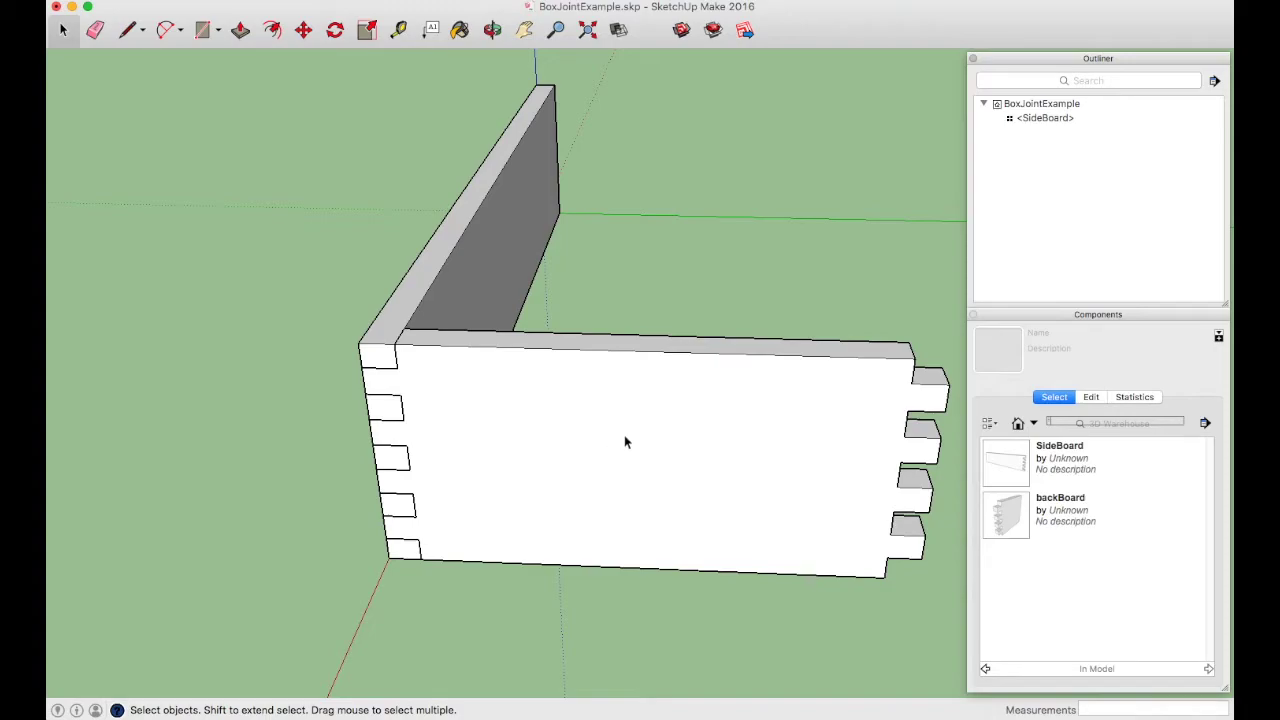
# Delete the old backBoard definition from the model's component library and make the joined board a new component named backBoard.
pyautogui.rightClick(1048, 513)
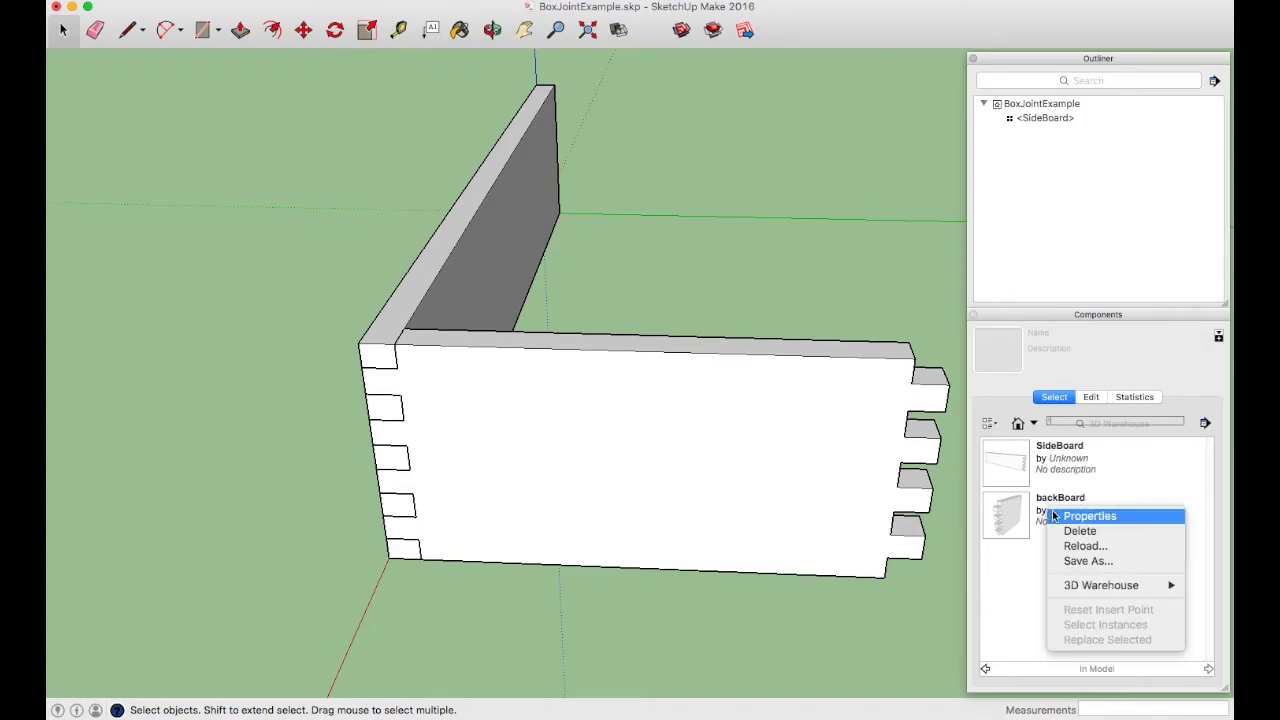
pyautogui.click(1078, 531)
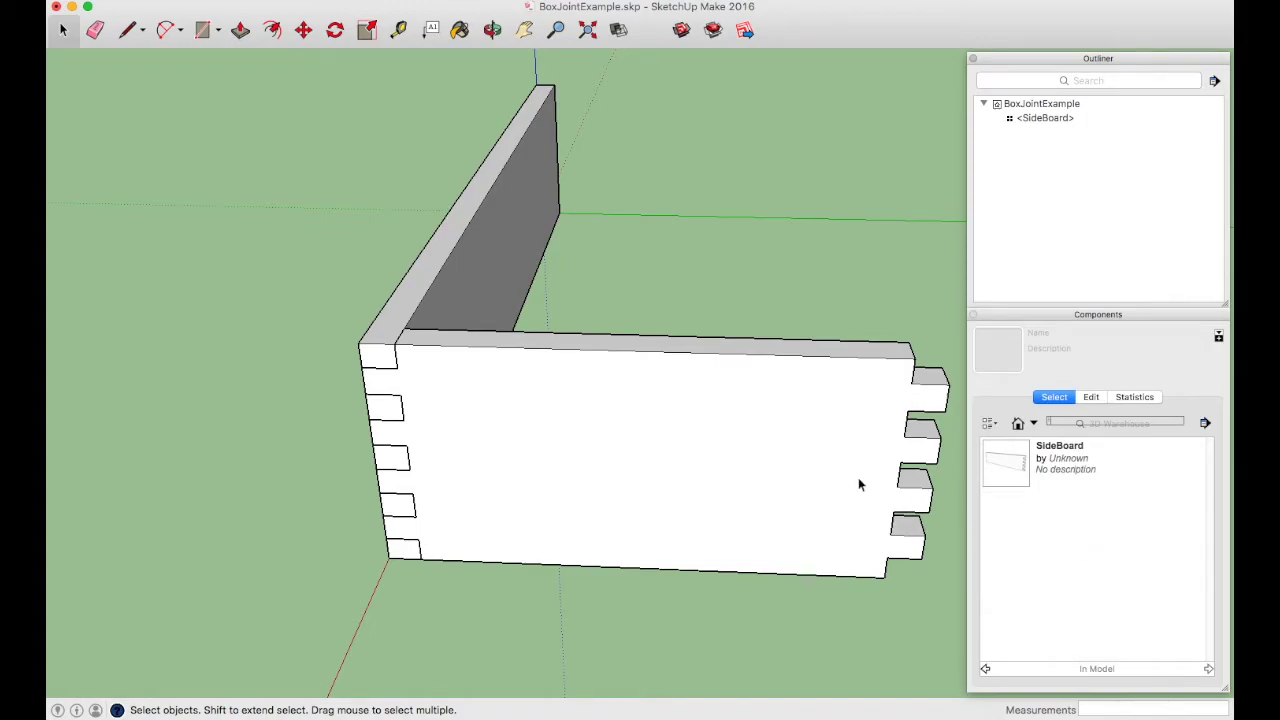
pyautogui.click(657, 449)
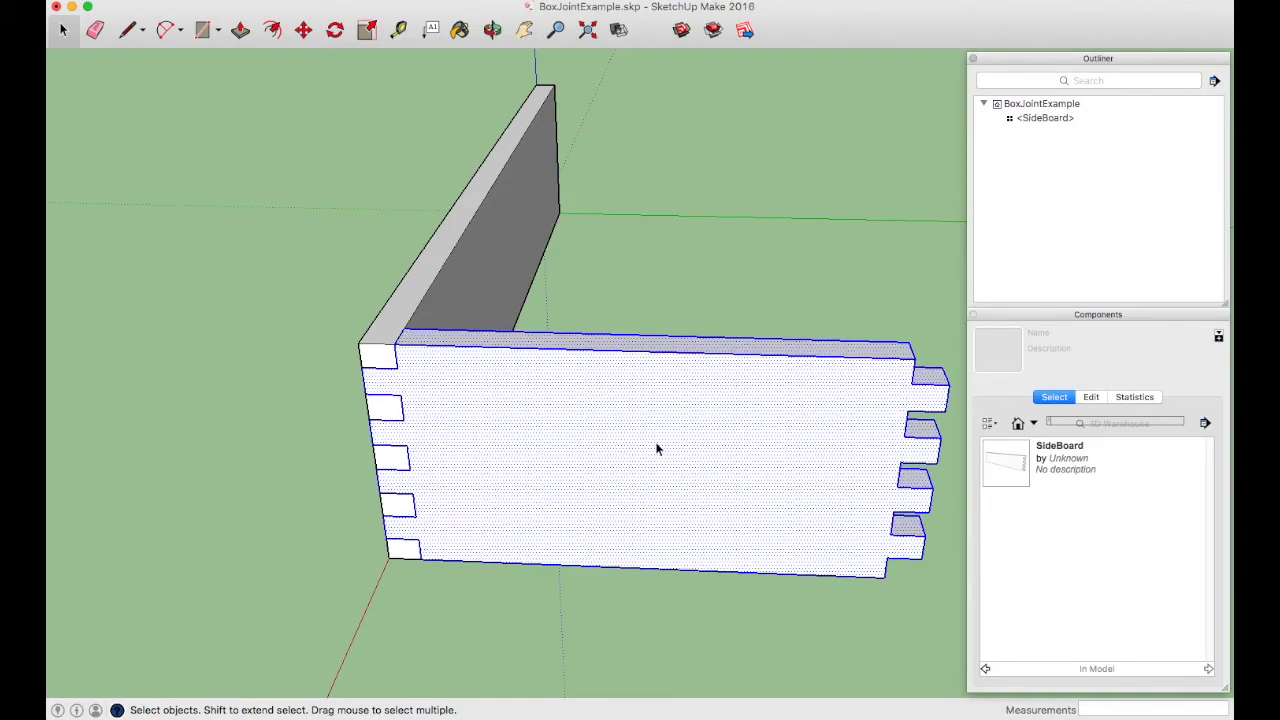
pyautogui.press('g')
pyautogui.write('backBoard')
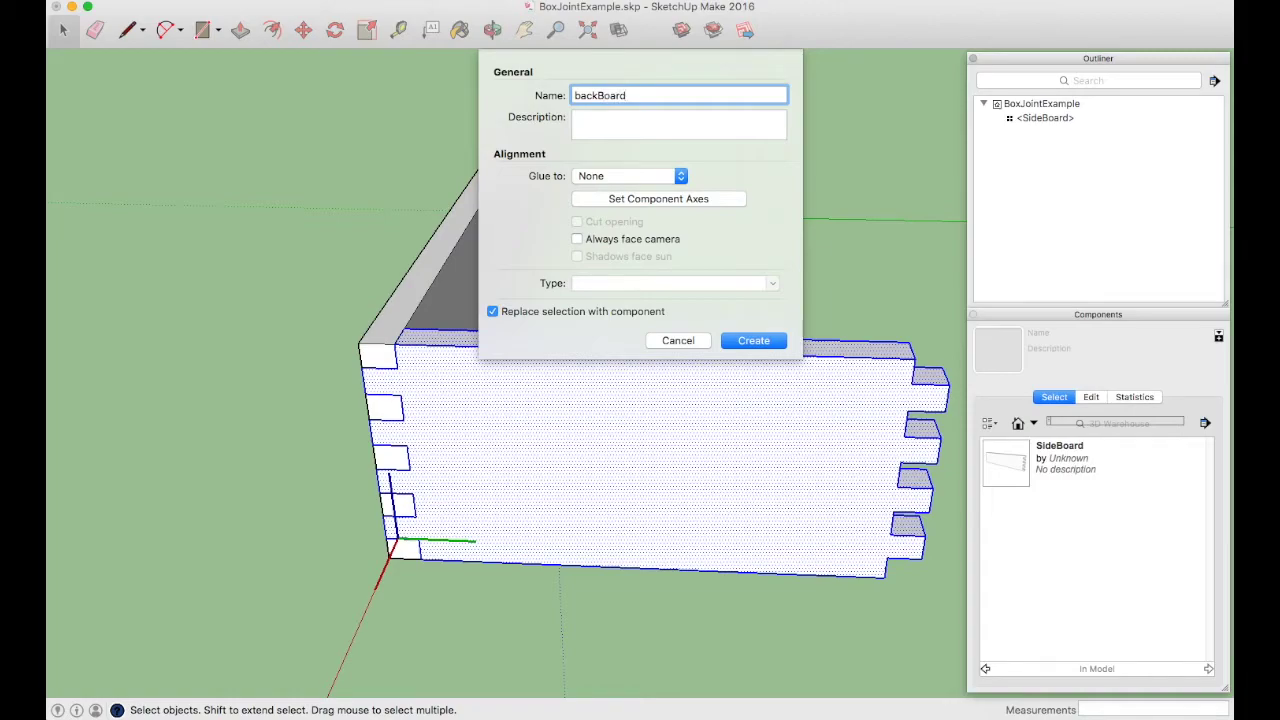
pyautogui.press('Return')
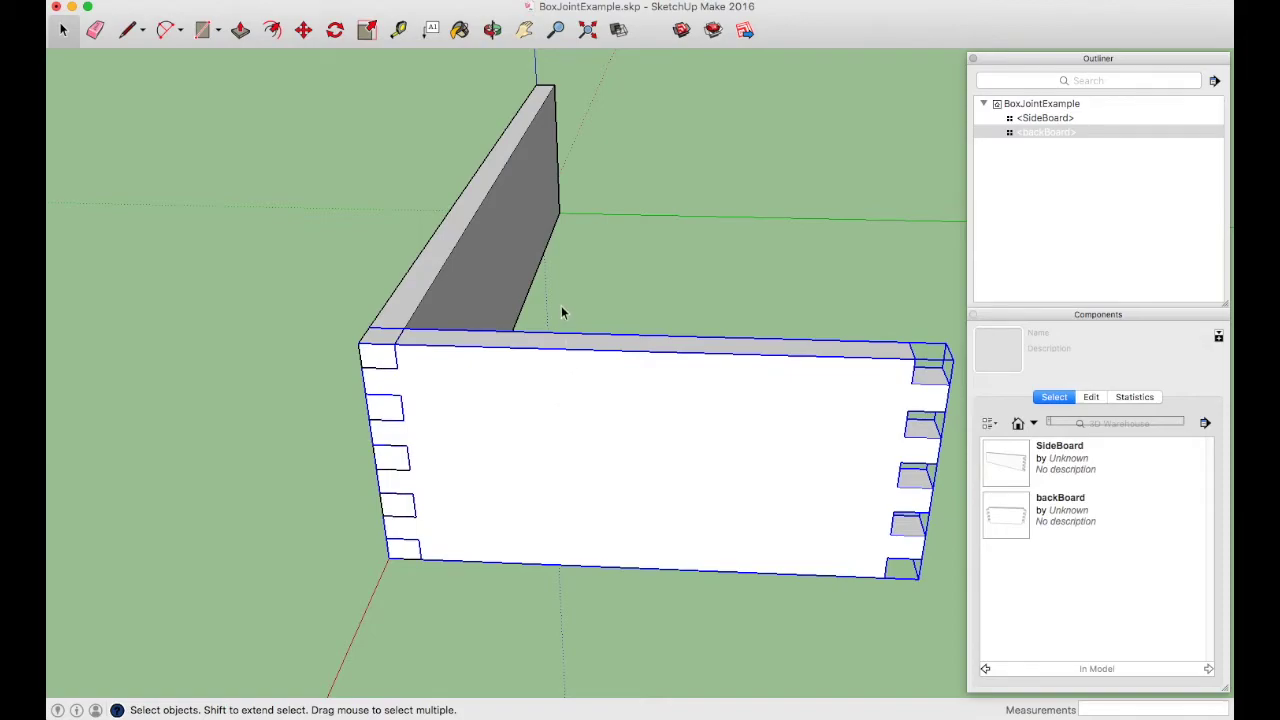
pyautogui.scroll(-2, 220, 473)
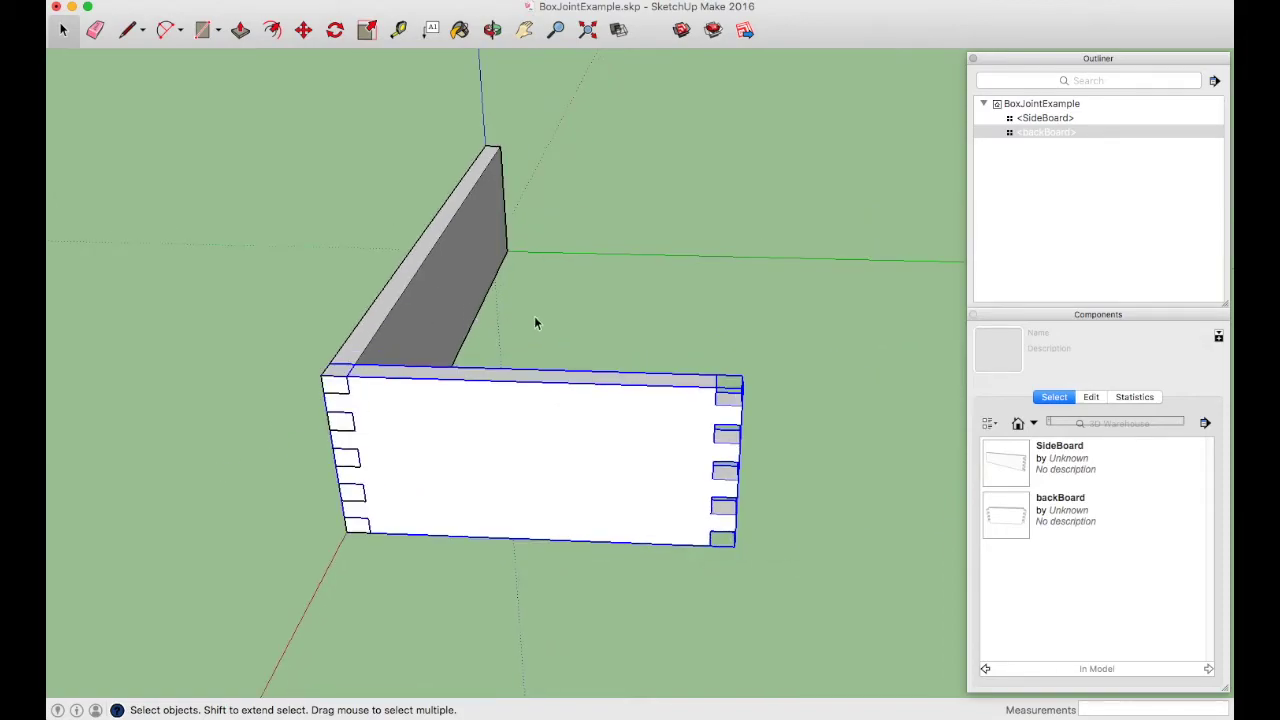
pyautogui.click(614, 312)
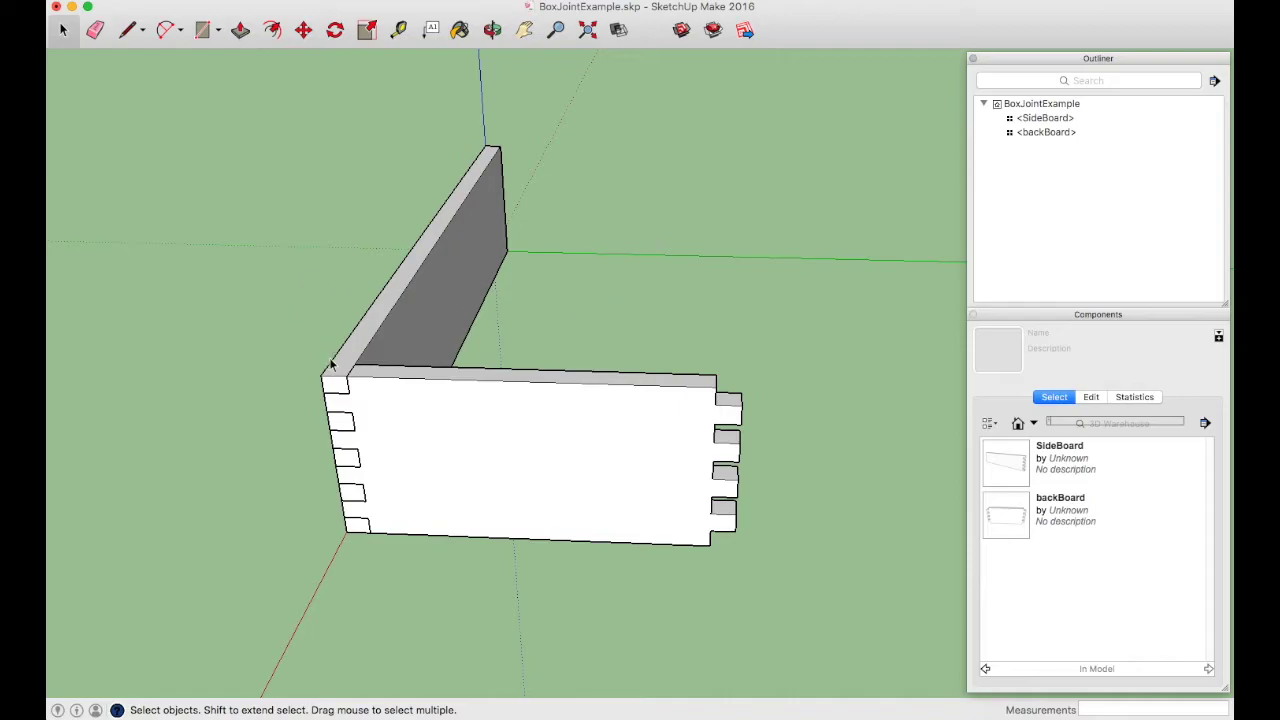
# Copy the SideBoard 11 1/4" along the back board so its notches mate with the fingers at the opposite end.
pyautogui.click(392, 322)
pyautogui.scroll(2, 317, 370)
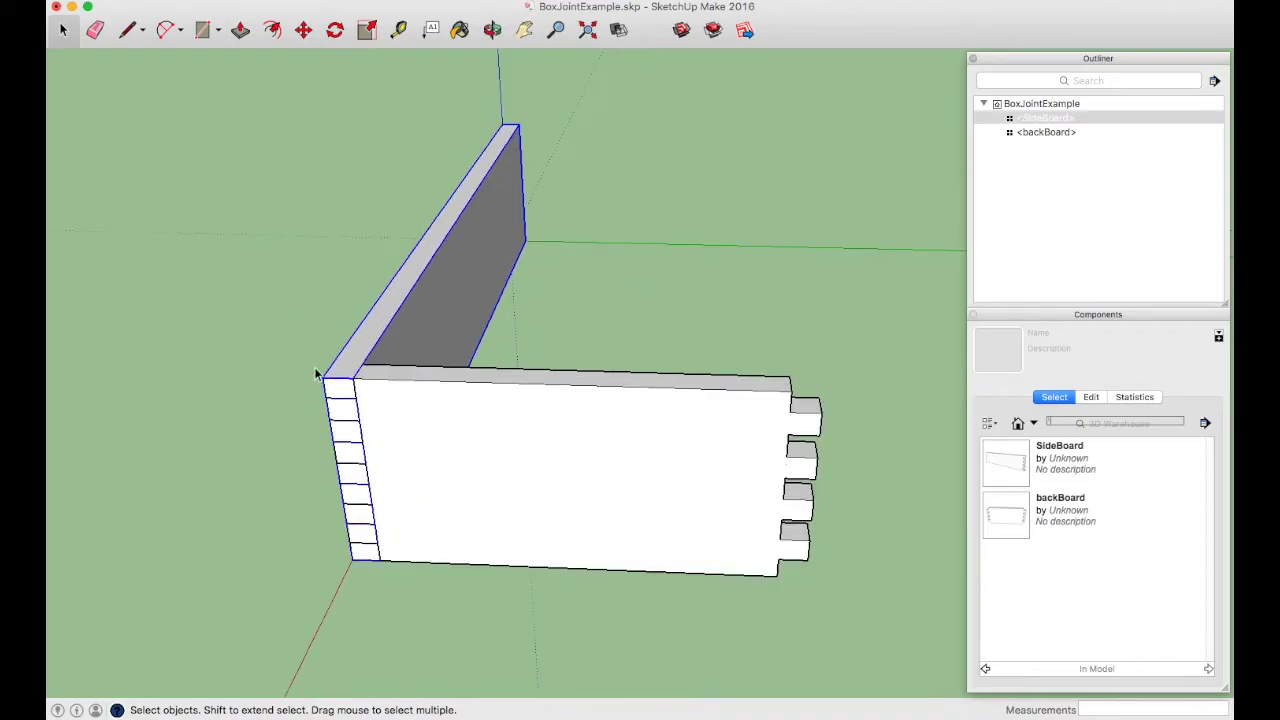
pyautogui.press('m')
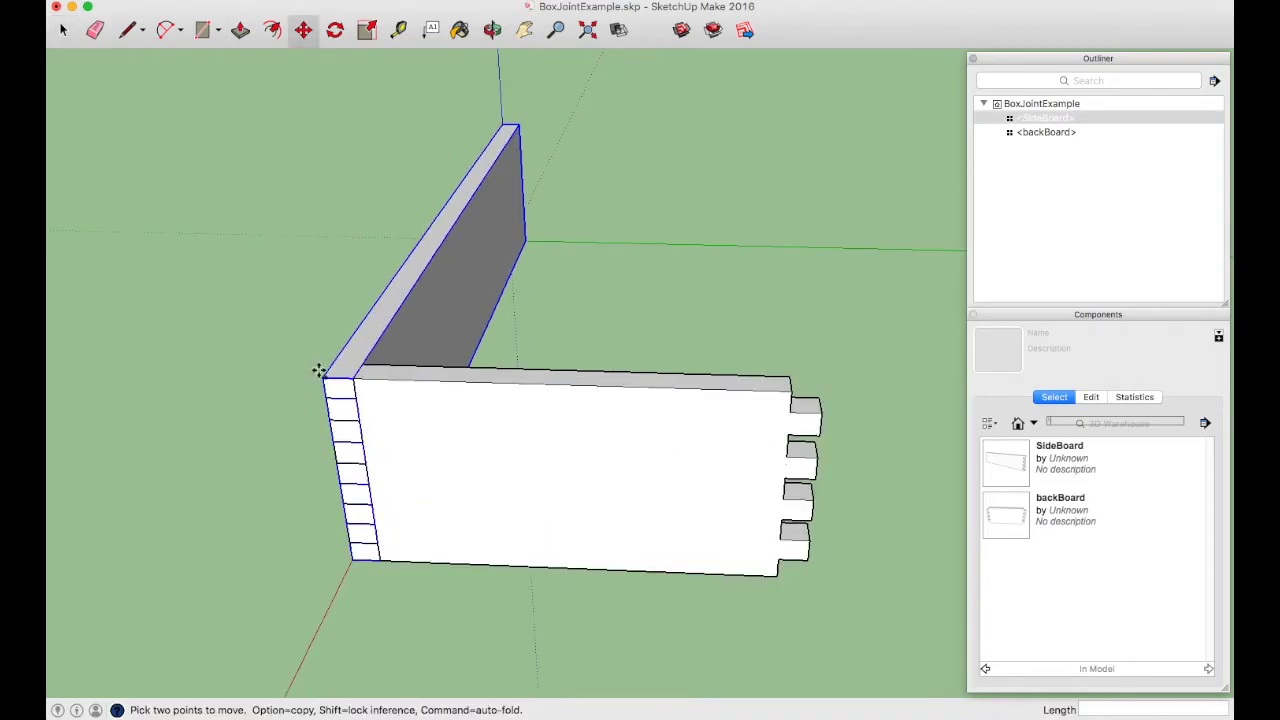
pyautogui.click(322, 378)
pyautogui.press('alt')
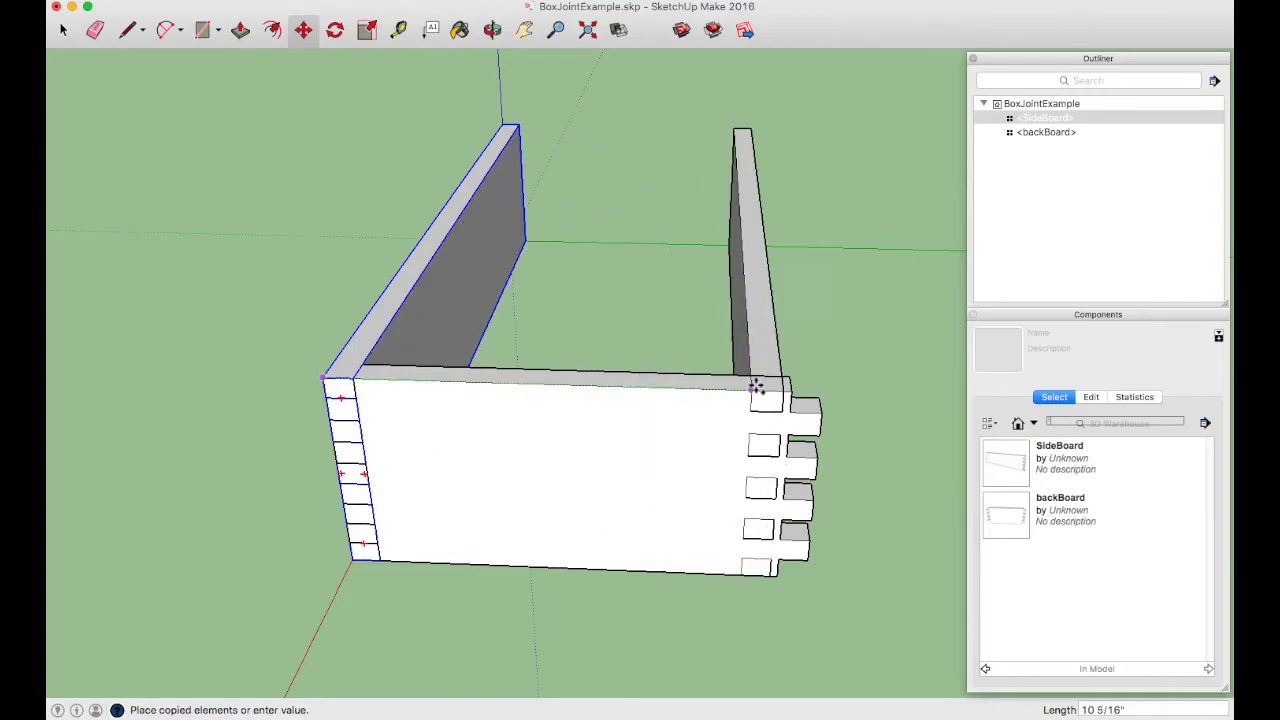
pyautogui.click(792, 389)
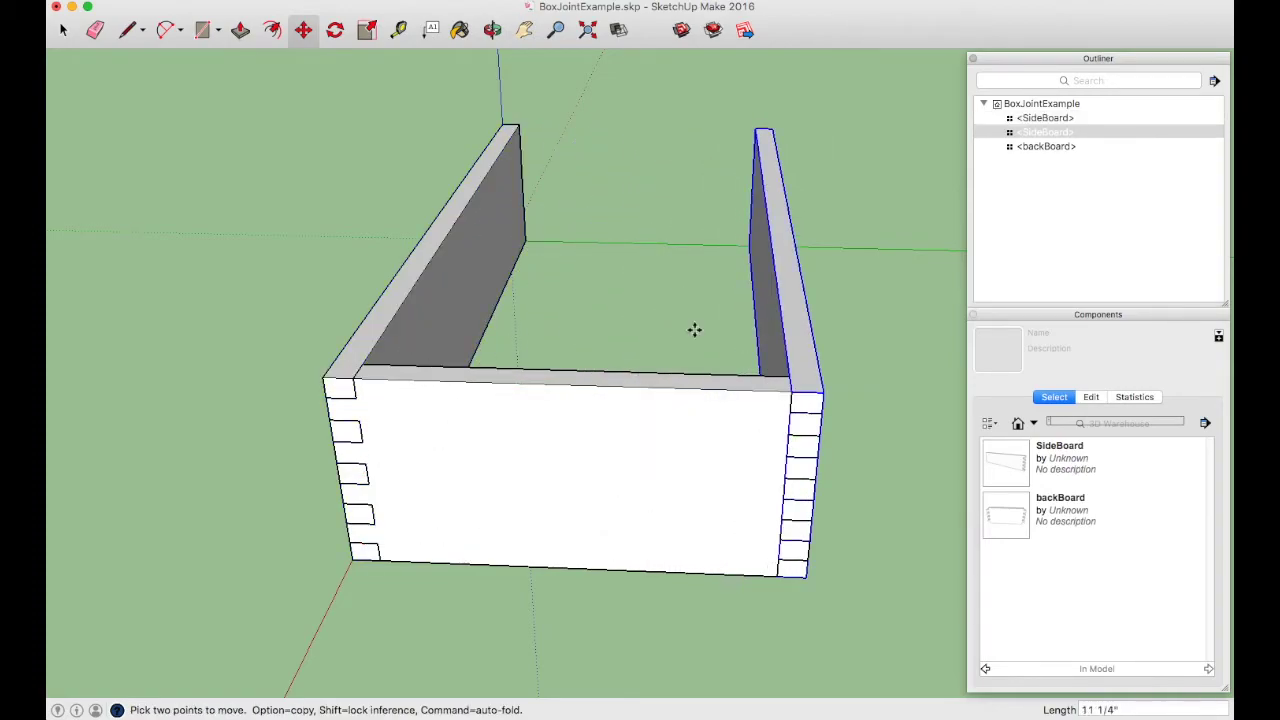
pyautogui.press('space')
pyautogui.click(692, 328)
# Draw a 1' 11 1/4" by 10 1/2" rectangle across the box opening between the upper inside edges of the boards.
pyautogui.moveTo(692, 328); pyautogui.dragTo(495, 200, button='middle')
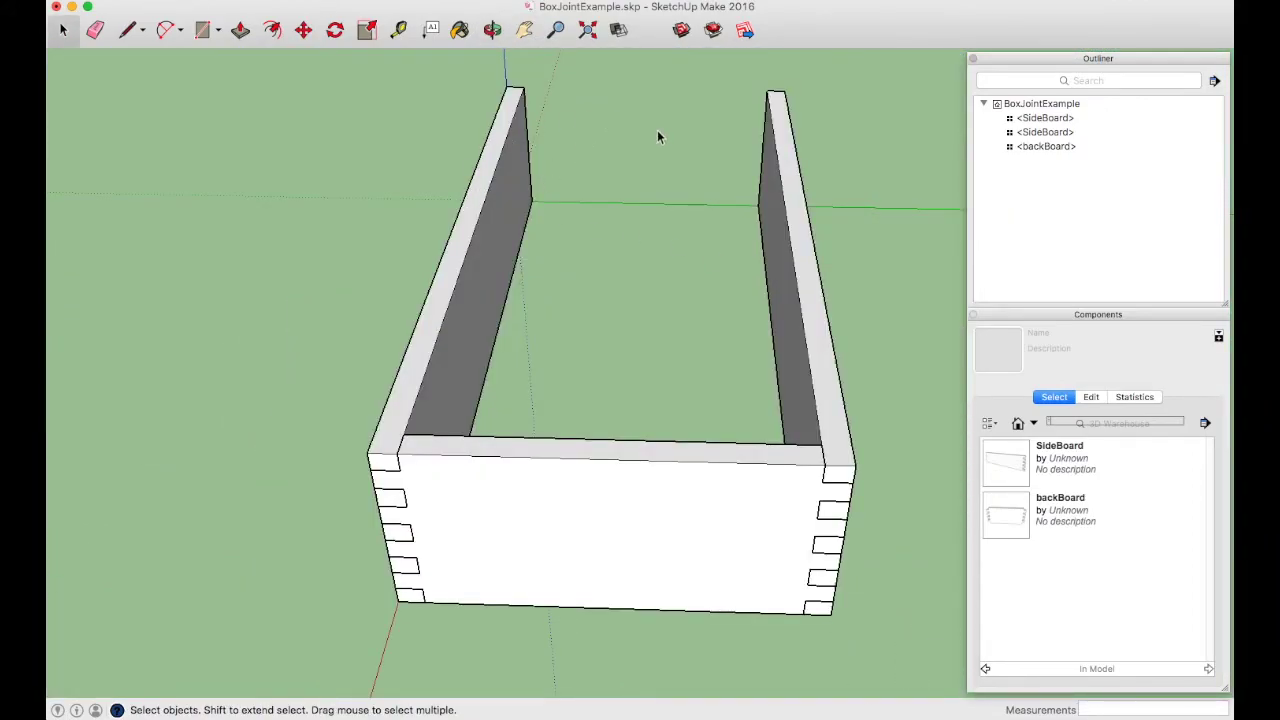
pyautogui.moveTo(758, 306); pyautogui.dragTo(681, 291, button='middle')
pyautogui.moveTo(221, 204); pyautogui.dragTo(665, 290, button='middle')
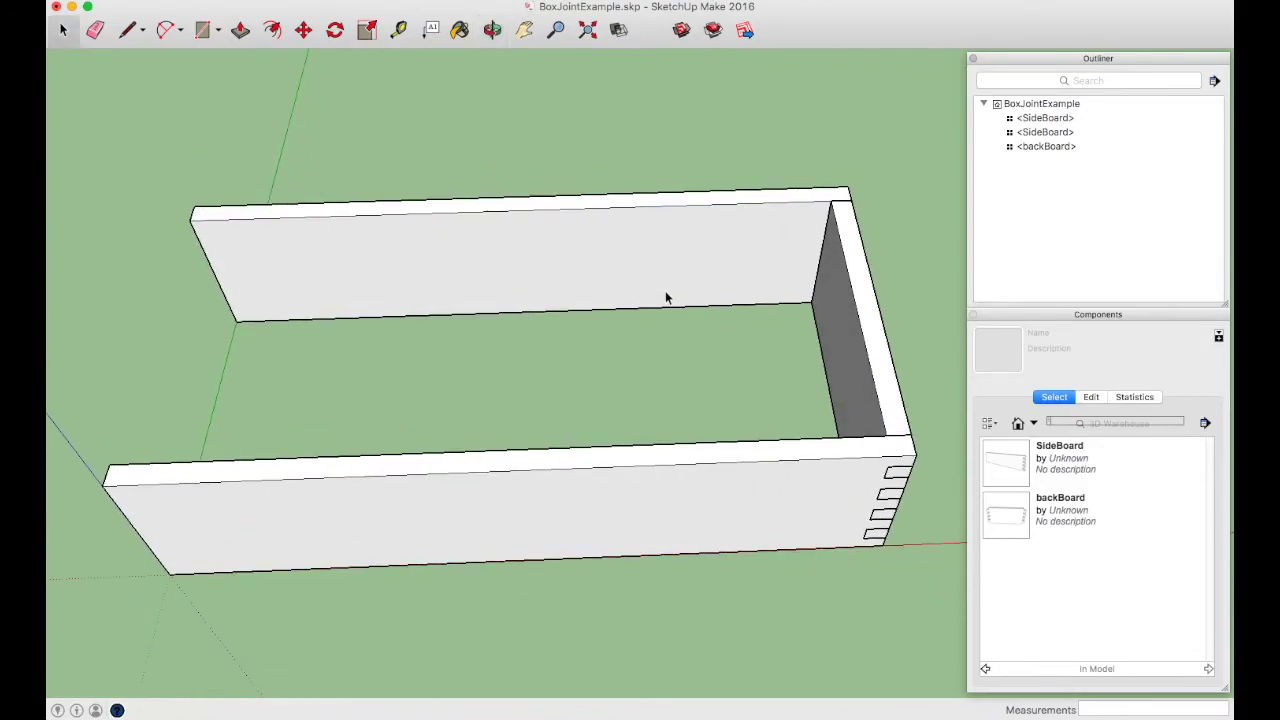
pyautogui.press('r')
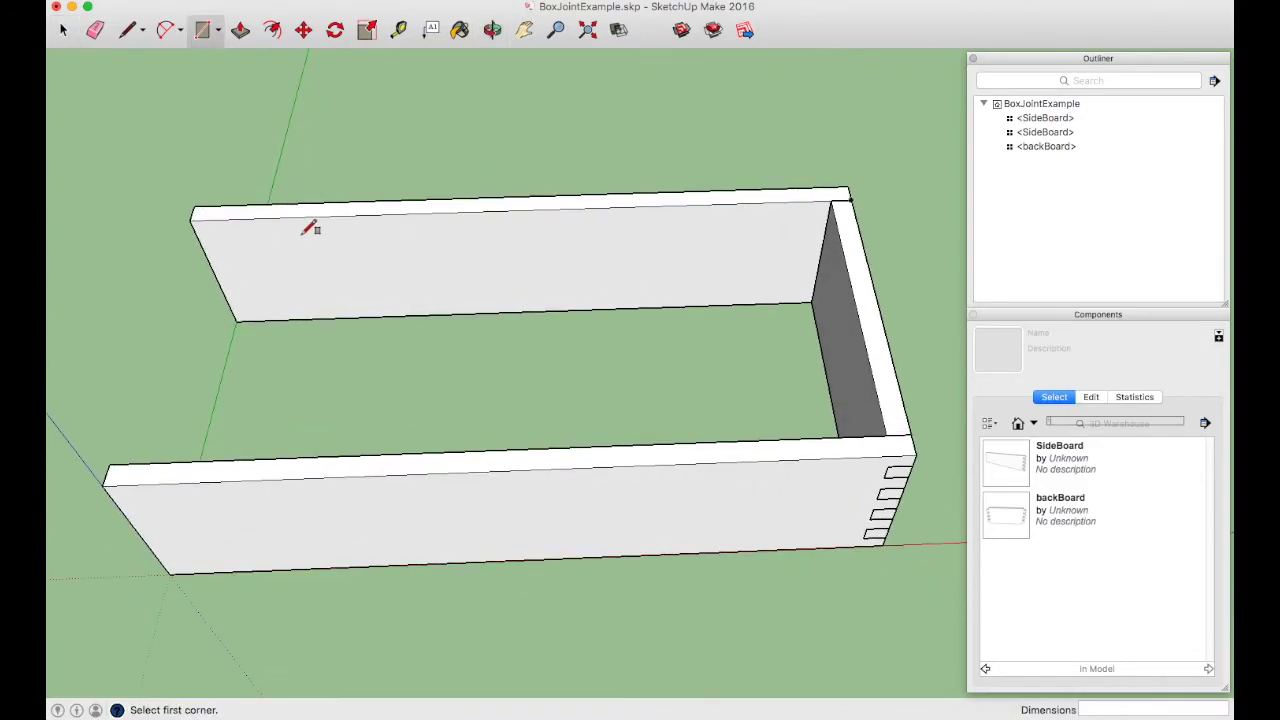
pyautogui.click(191, 219)
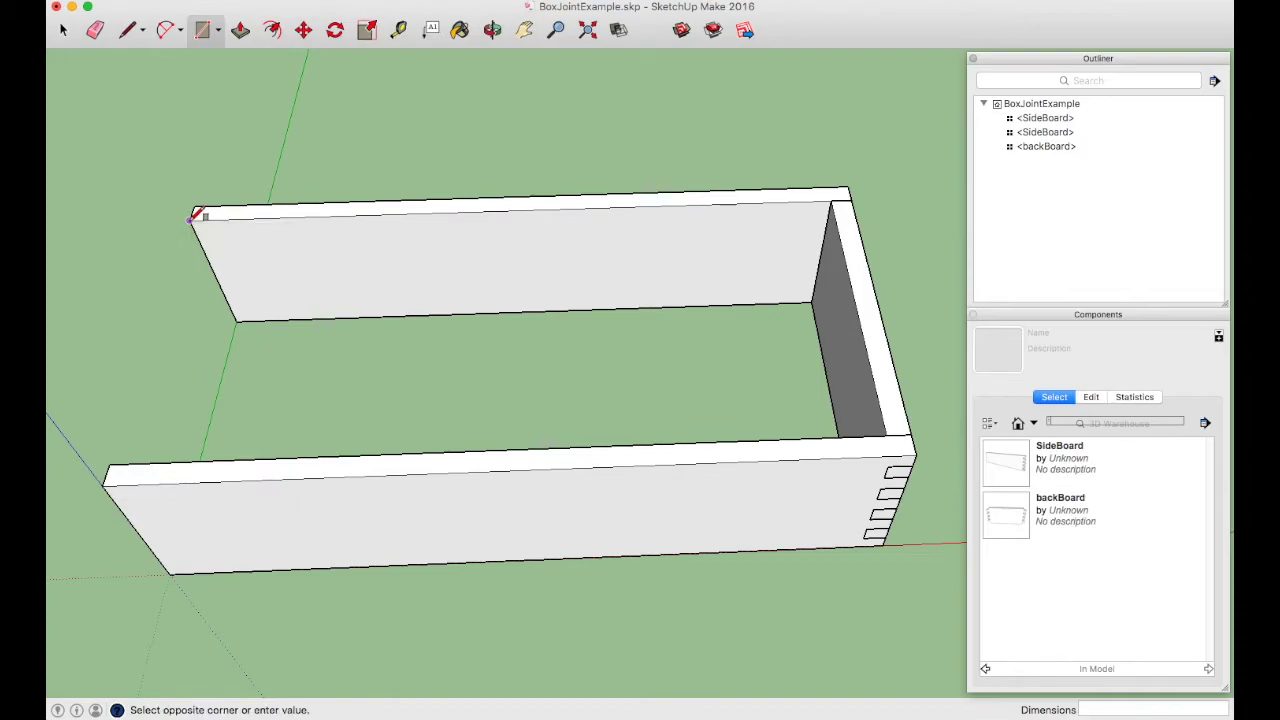
pyautogui.click(897, 430)
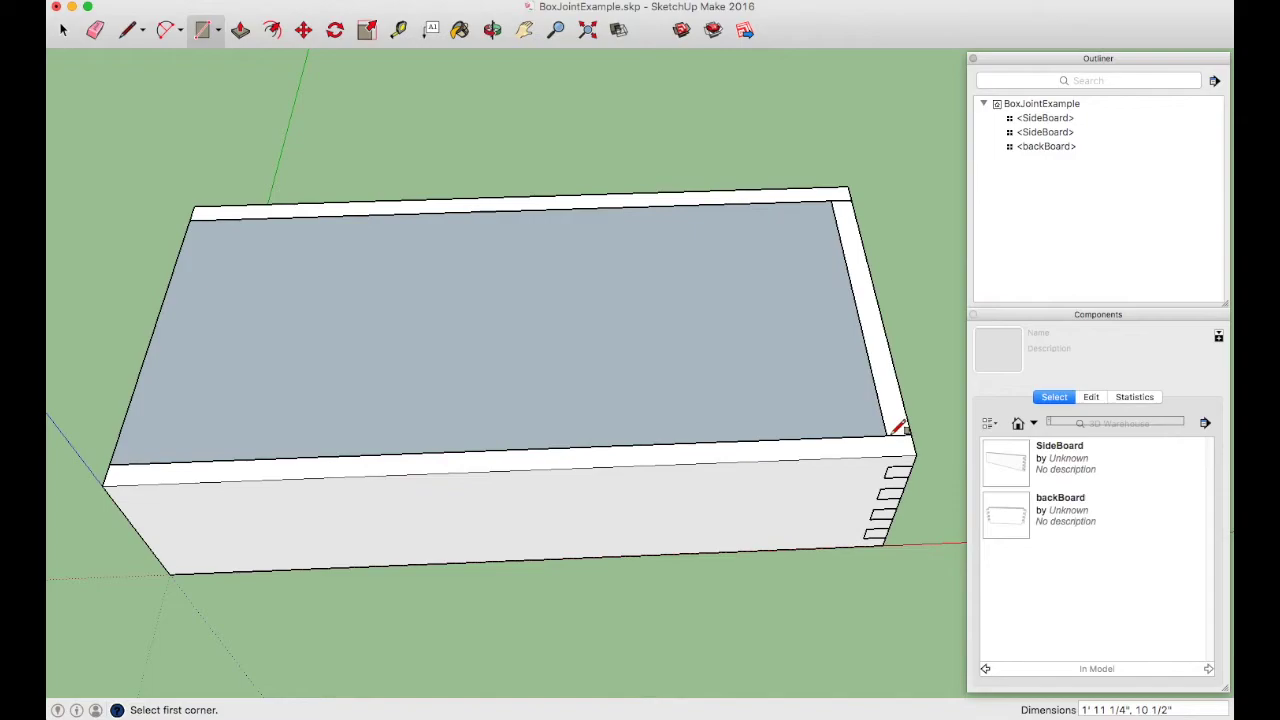
# Pull the rectangle upward to form a thin panel over the box opening.
pyautogui.press('p')
pyautogui.click(674, 382)
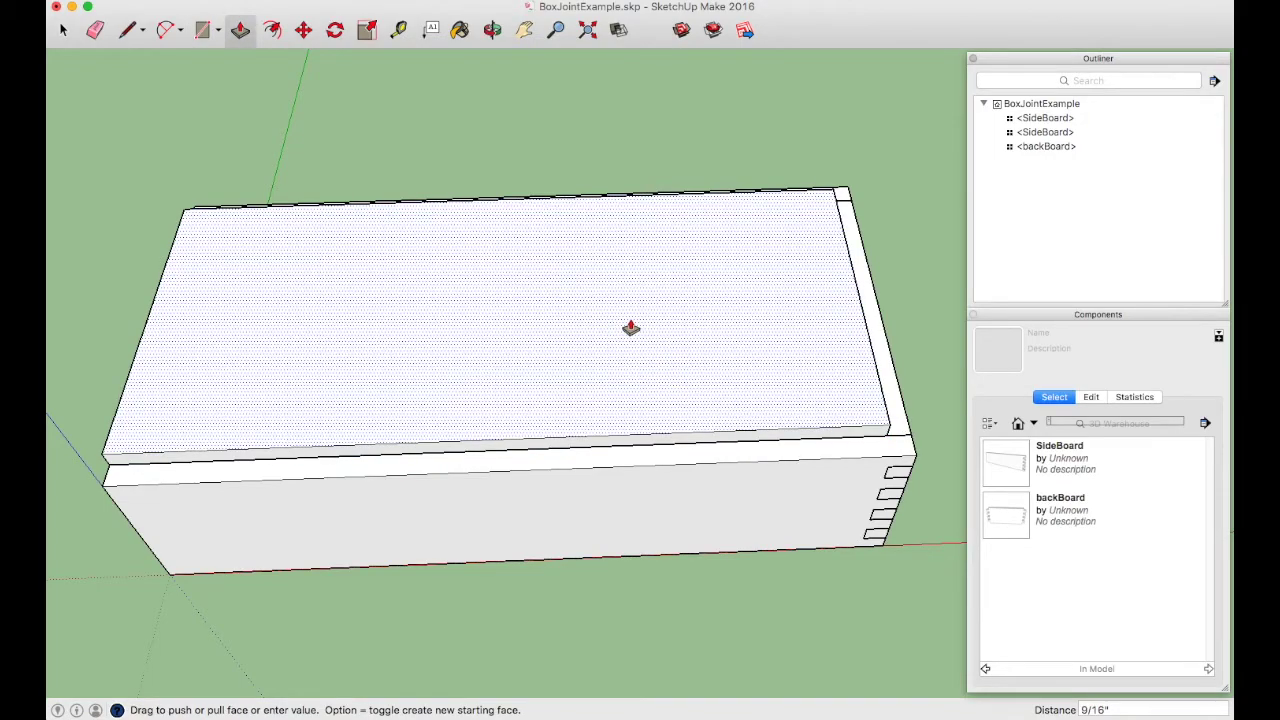
pyautogui.click(617, 337)
pyautogui.press('space')
# Make the whole thin panel a component named boxBottom.
pyautogui.moveTo(449, 371); pyautogui.dragTo(546, 309, button='middle')
pyautogui.click(545, 317)
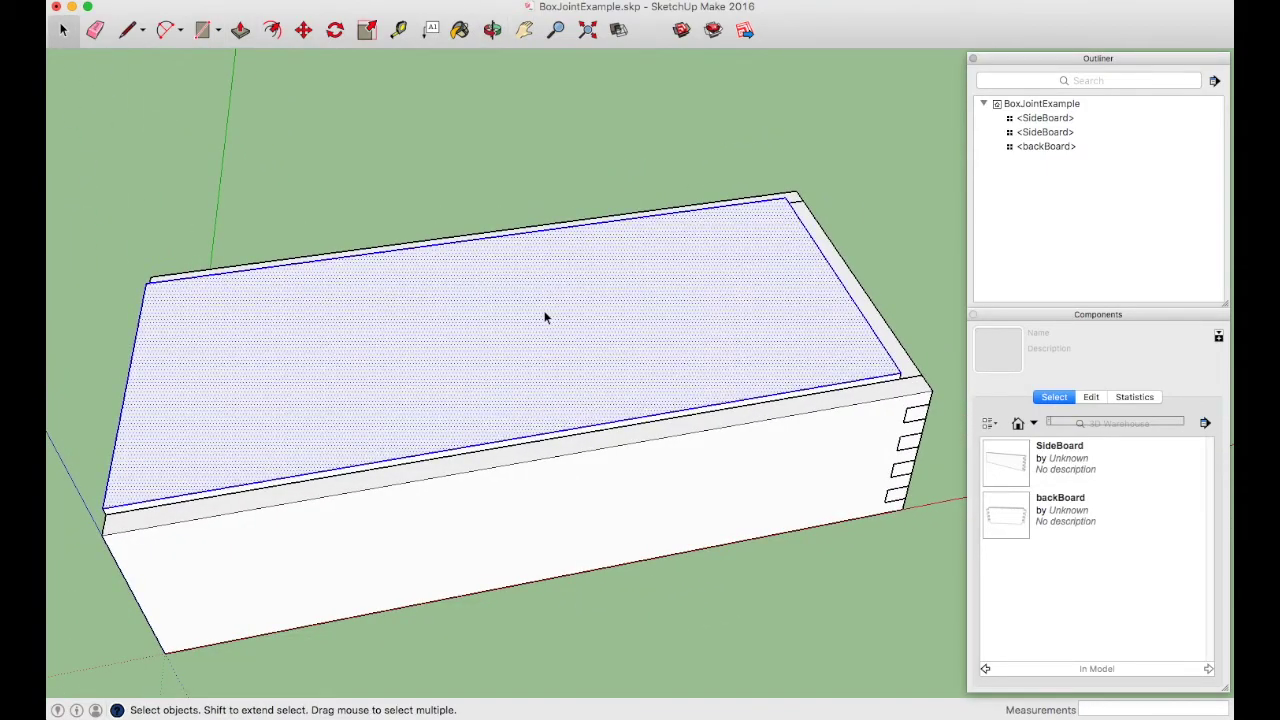
pyautogui.press('g')
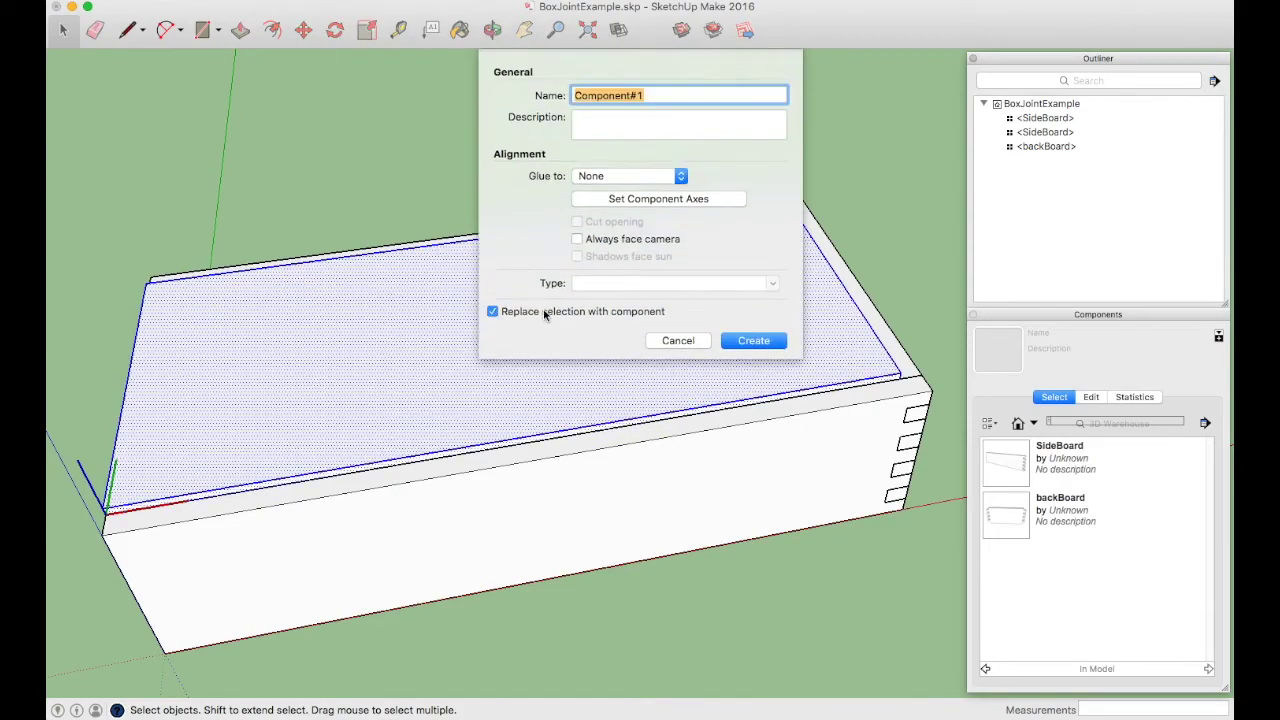
pyautogui.write('boxBot')
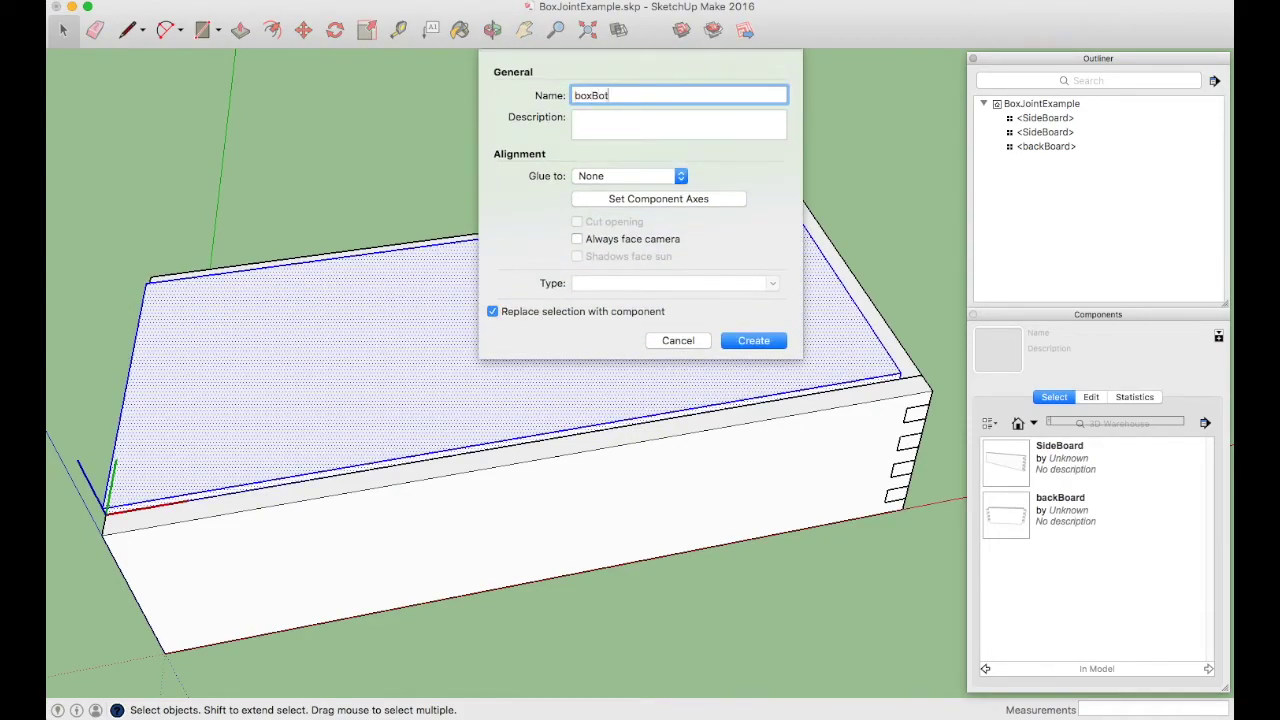
pyautogui.write('tom')
pyautogui.press('Return')
pyautogui.moveTo(430, 330); pyautogui.dragTo(424, 440, button='middle')
pyautogui.press('space')
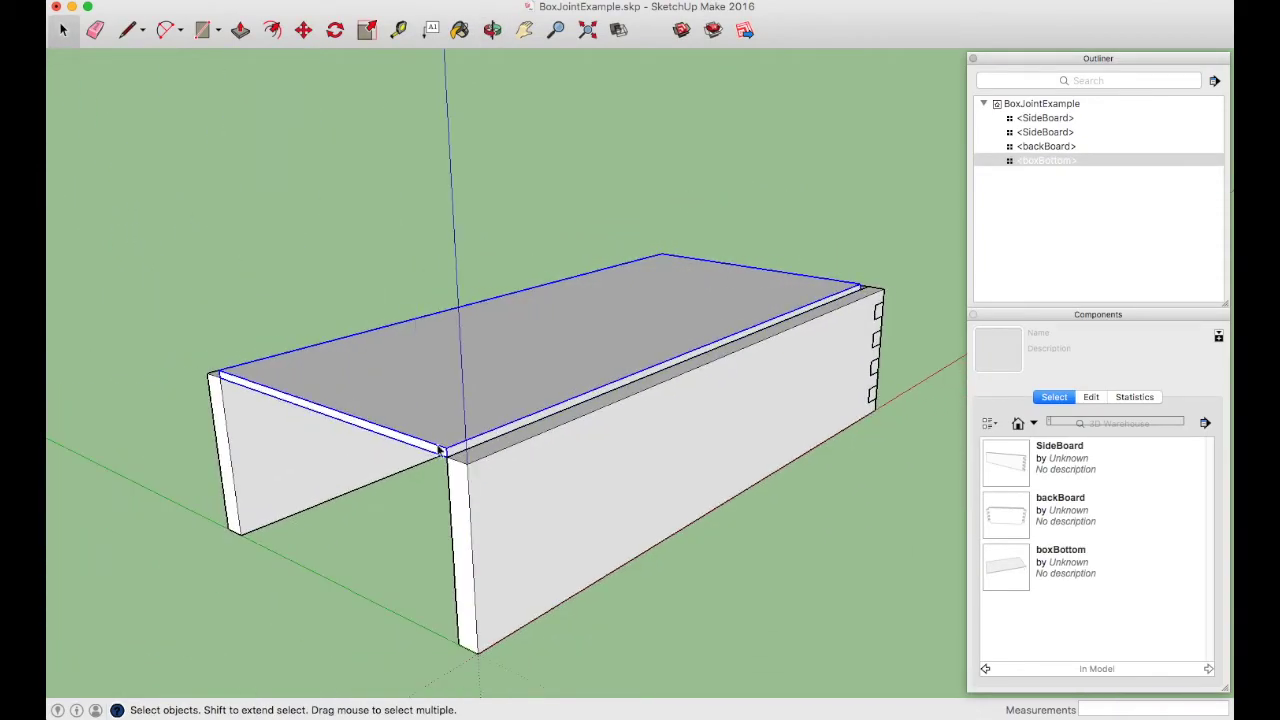
# Edit the boxBottom component and pull its long side face outward over the SideBoard at the origin.
pyautogui.moveTo(557, 357); pyautogui.dragTo(456, 405, button='middle')
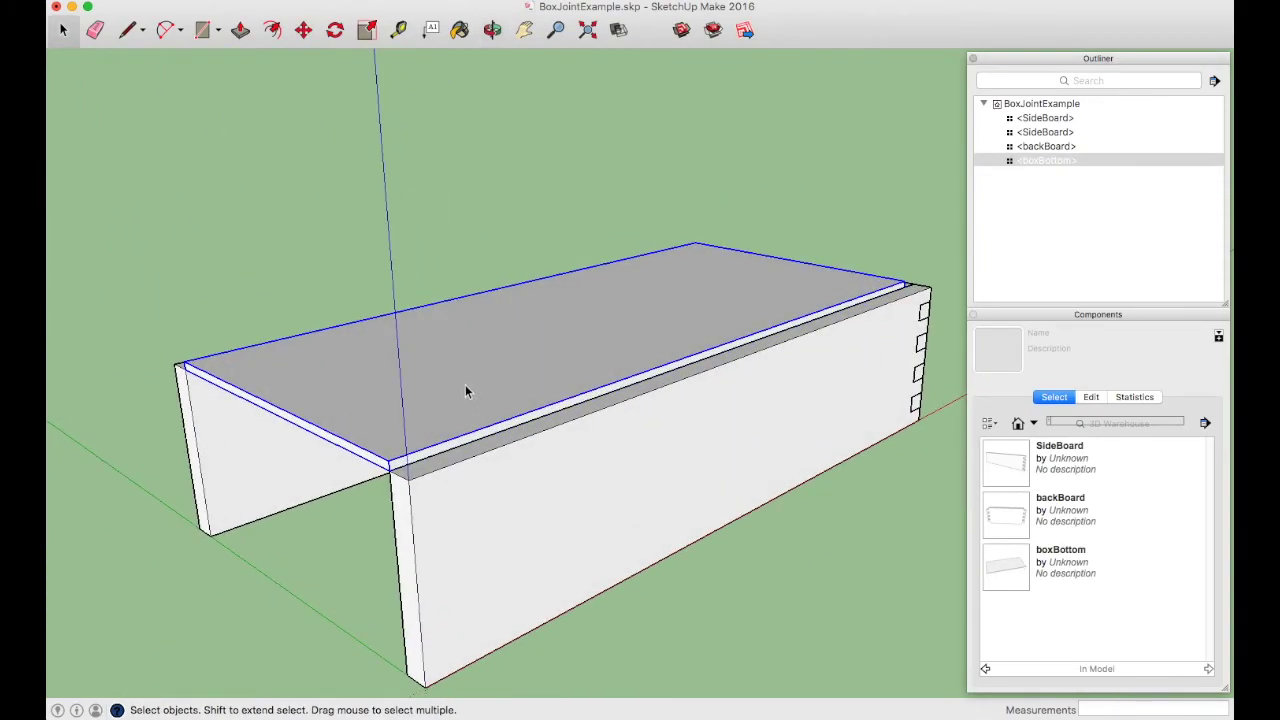
pyautogui.doubleClick(465, 384)
pyautogui.scroll(4, 430, 447)
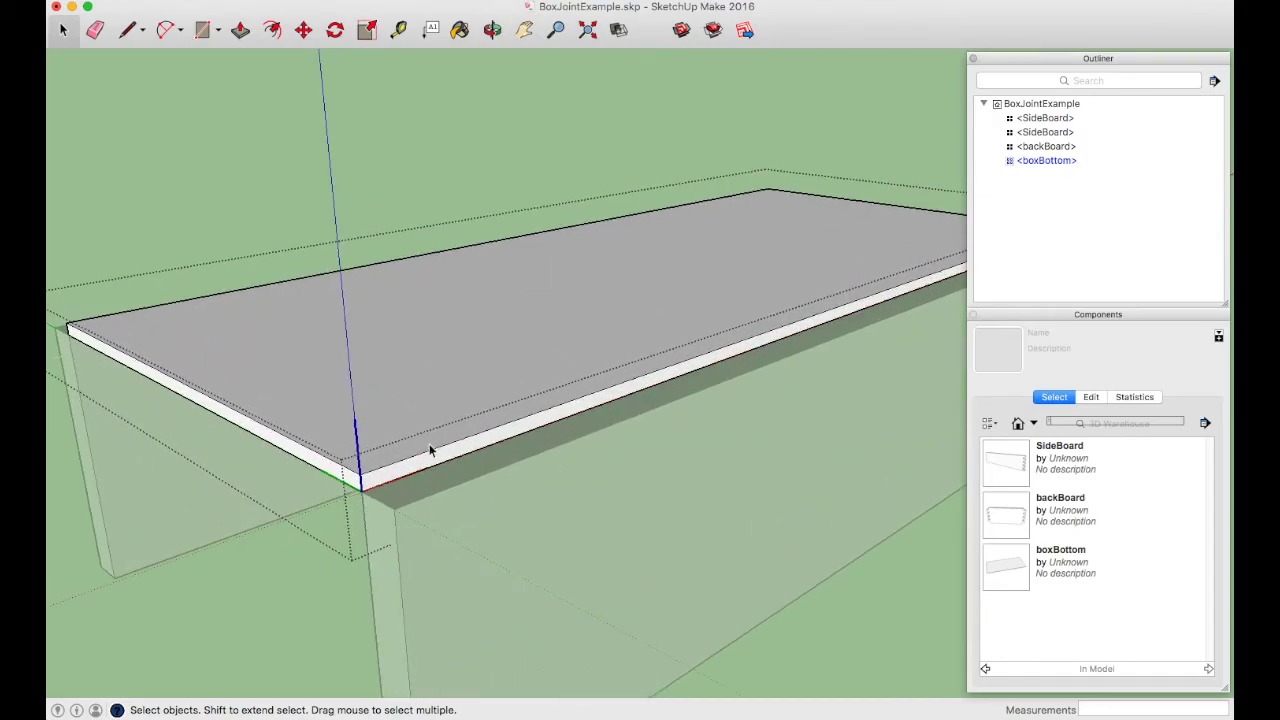
pyautogui.press('p')
pyautogui.moveTo(397, 475); pyautogui.dragTo(409, 483)
pyautogui.press('Return')
# Pull the boxBottom's end face outward 0.25" over the back board.
pyautogui.moveTo(409, 483); pyautogui.dragTo(371, 400, button='middle')
pyautogui.moveTo(523, 446); pyautogui.dragTo(524, 455)
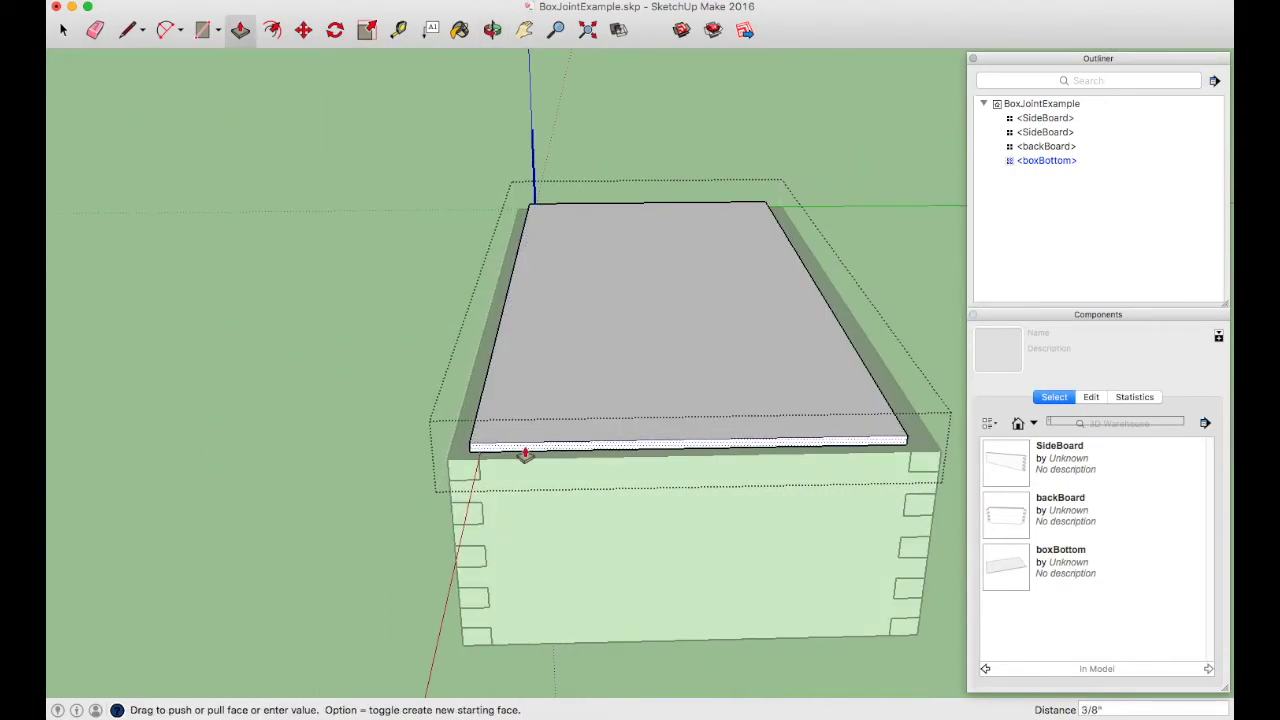
pyautogui.write('.25')
pyautogui.press('Return')
# Pull the boxBottom's remaining long side face outward over the copied SideBoard, and leave the component.
pyautogui.moveTo(571, 440); pyautogui.dragTo(600, 423, button='middle')
pyautogui.moveTo(523, 401); pyautogui.dragTo(525, 406)
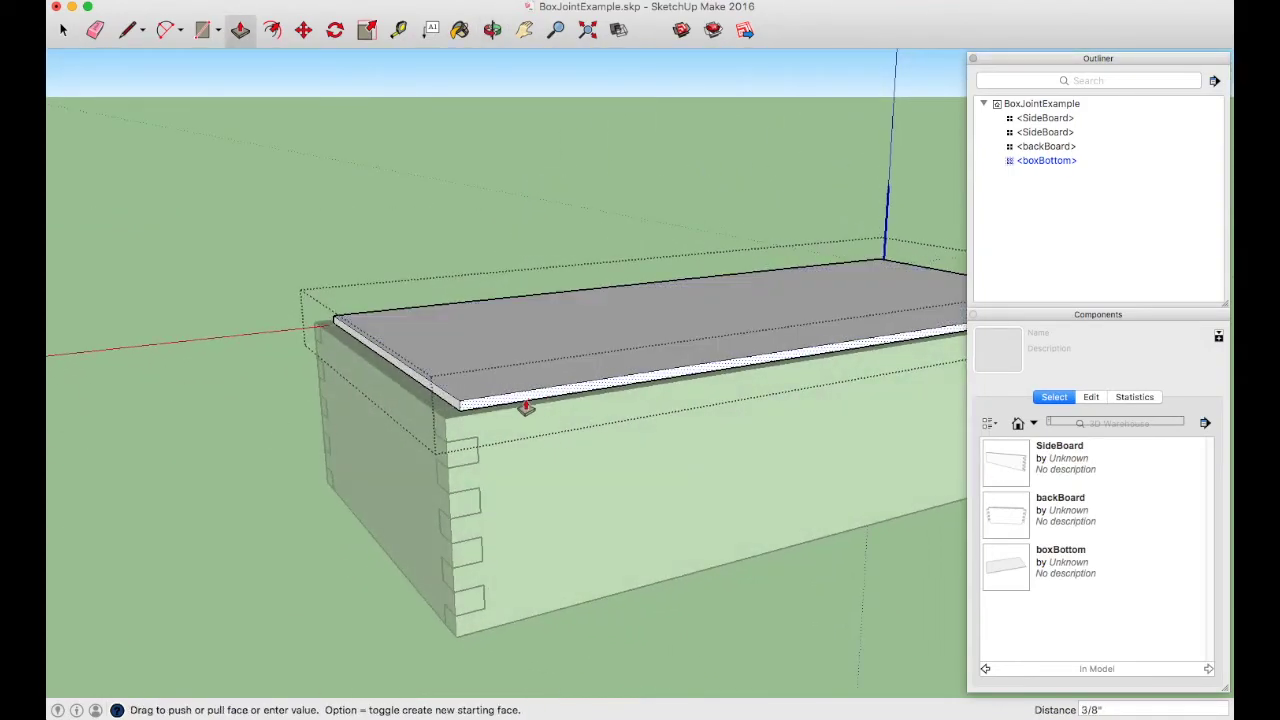
pyautogui.press('Return')
pyautogui.press('space')
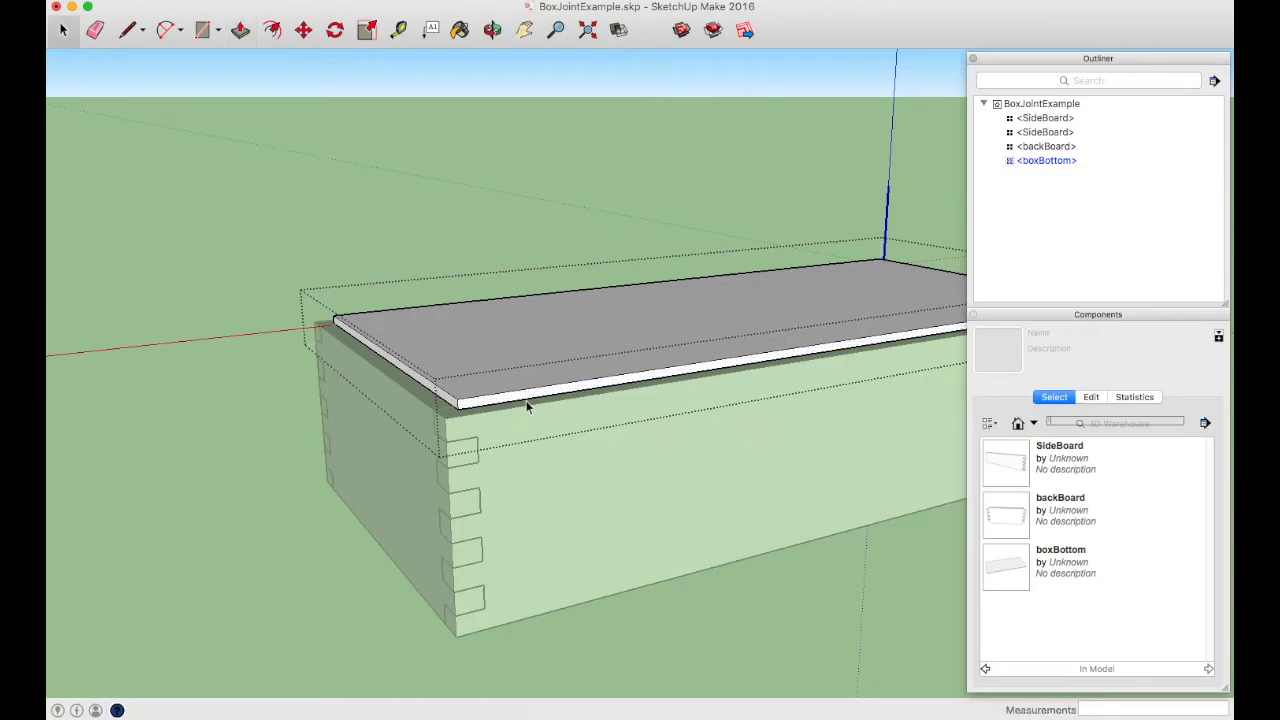
pyautogui.press('Escape')
pyautogui.moveTo(258, 414); pyautogui.dragTo(483, 434, button='middle')
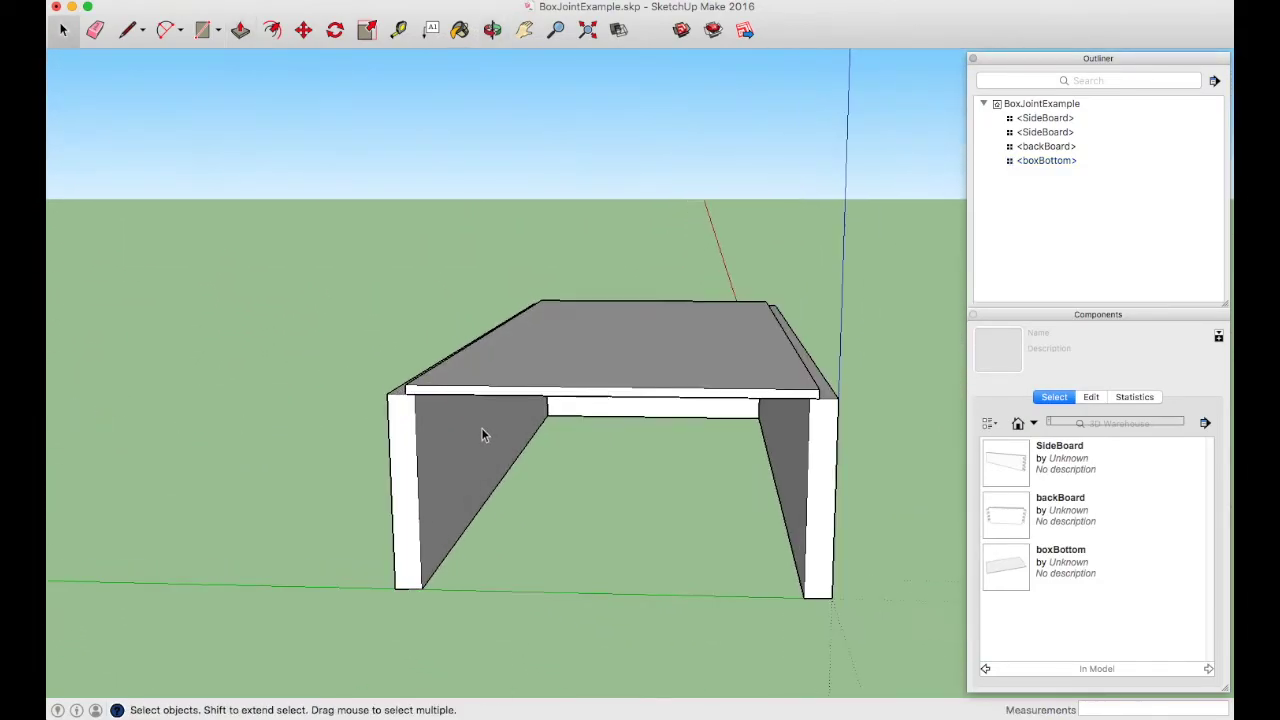
pyautogui.scroll(1, 483, 434)
pyautogui.moveTo(399, 394); pyautogui.dragTo(257, 306, button='middle')
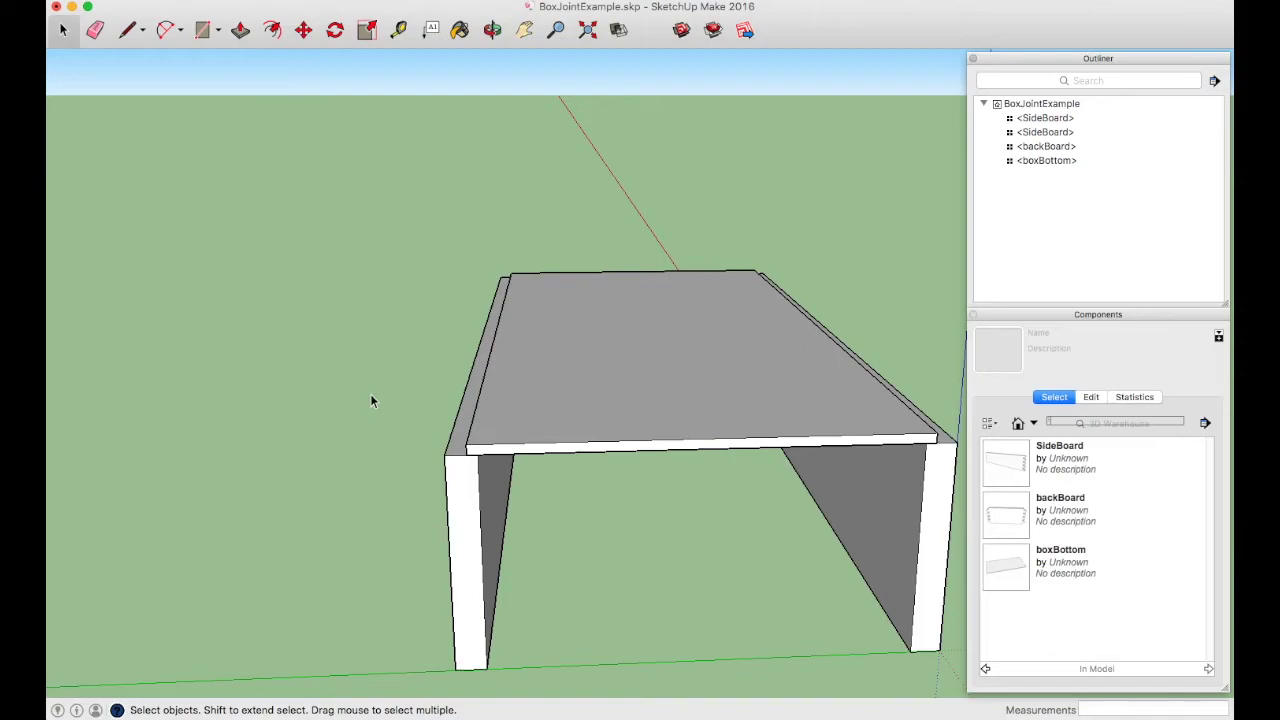
# Move the boxBottom panel straight down 1/2" so it sits inside the side boards.
pyautogui.press('m')
pyautogui.scroll(1, 500, 460)
pyautogui.click(515, 474)
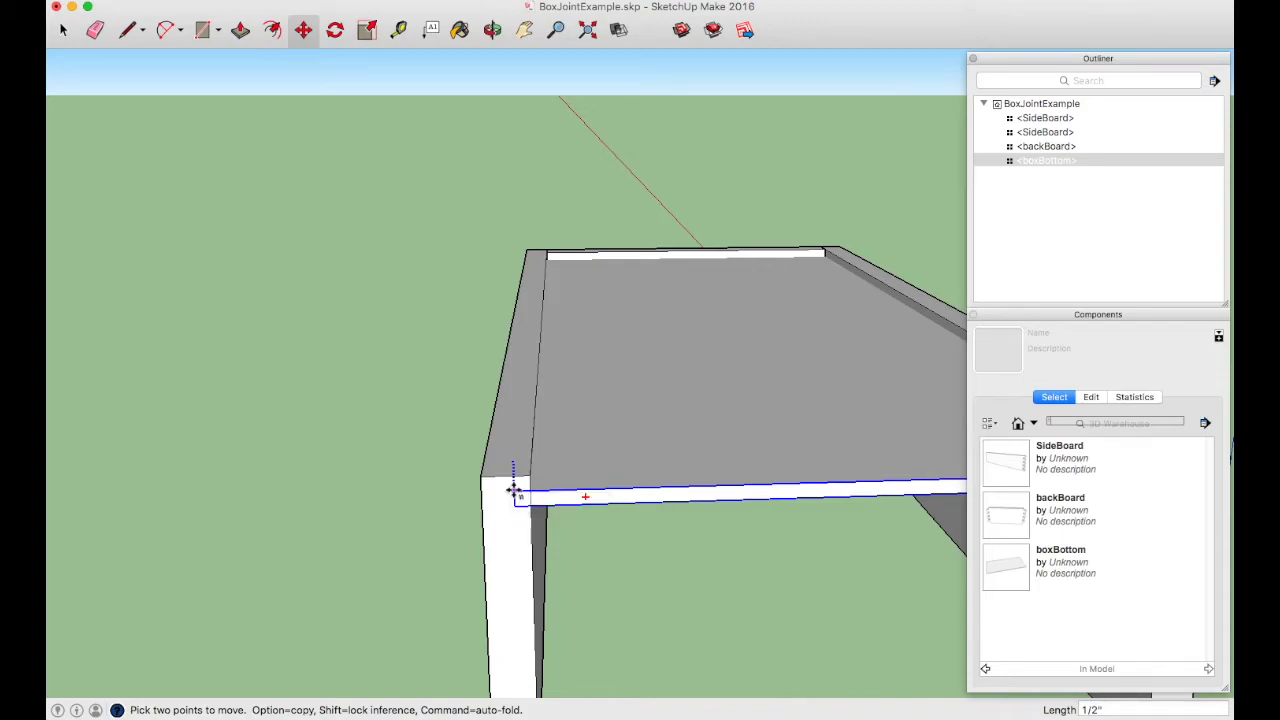
pyautogui.click(513, 490)
# Subtract the boxBottom from the copied SideBoard, away from the origin, to cut its groove.
pyautogui.moveTo(446, 471); pyautogui.dragTo(311, 400, button='middle')
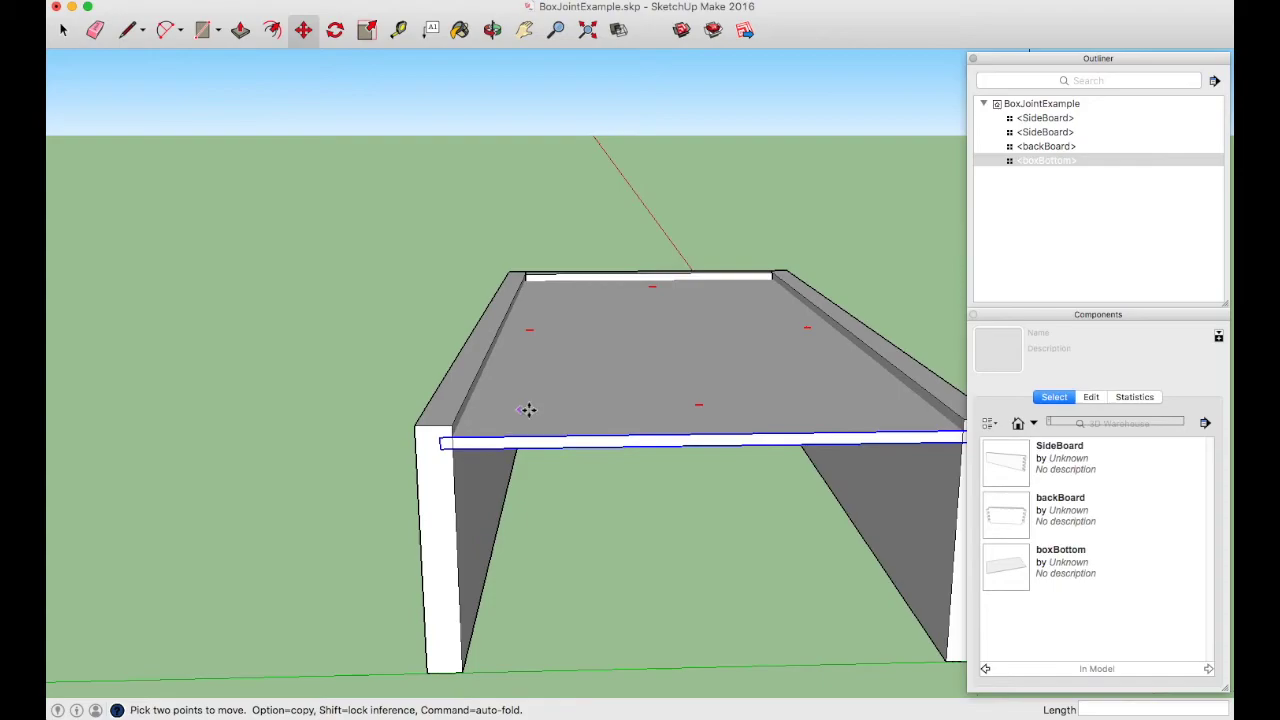
pyautogui.scroll(-2, 425, 412)
pyautogui.moveTo(425, 412); pyautogui.dragTo(360, 451, button='middle')
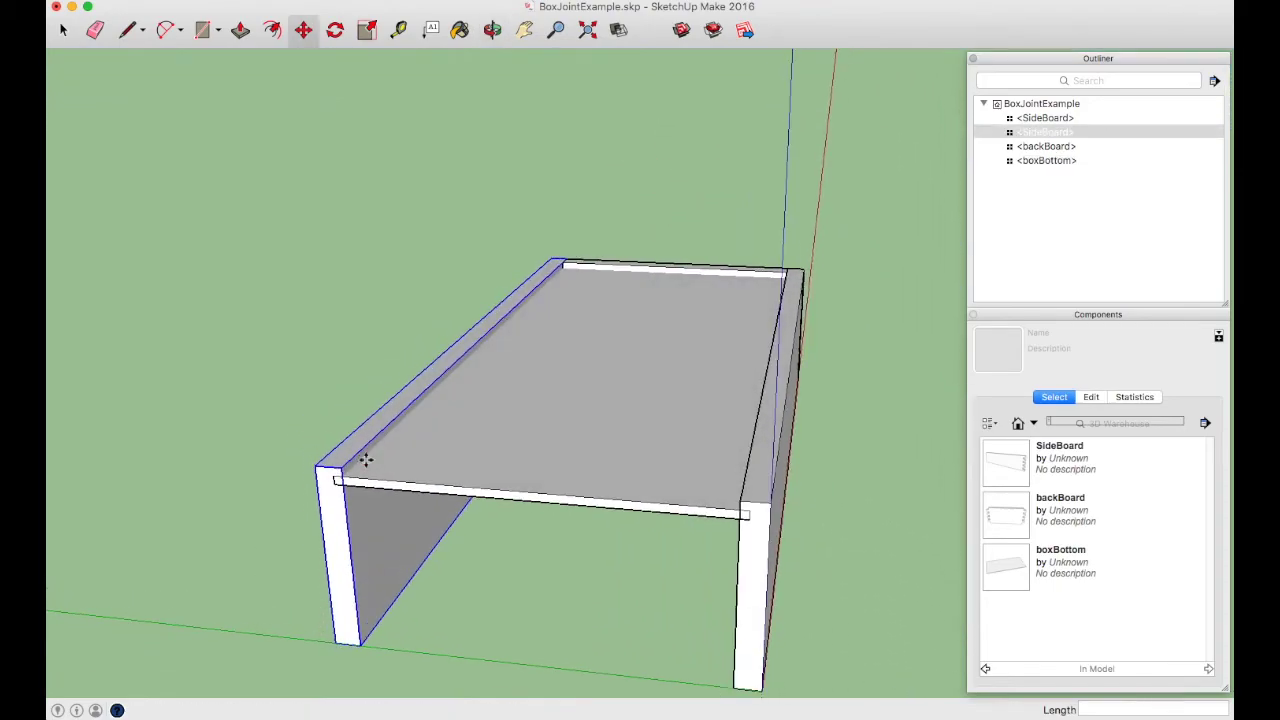
pyautogui.press('space')
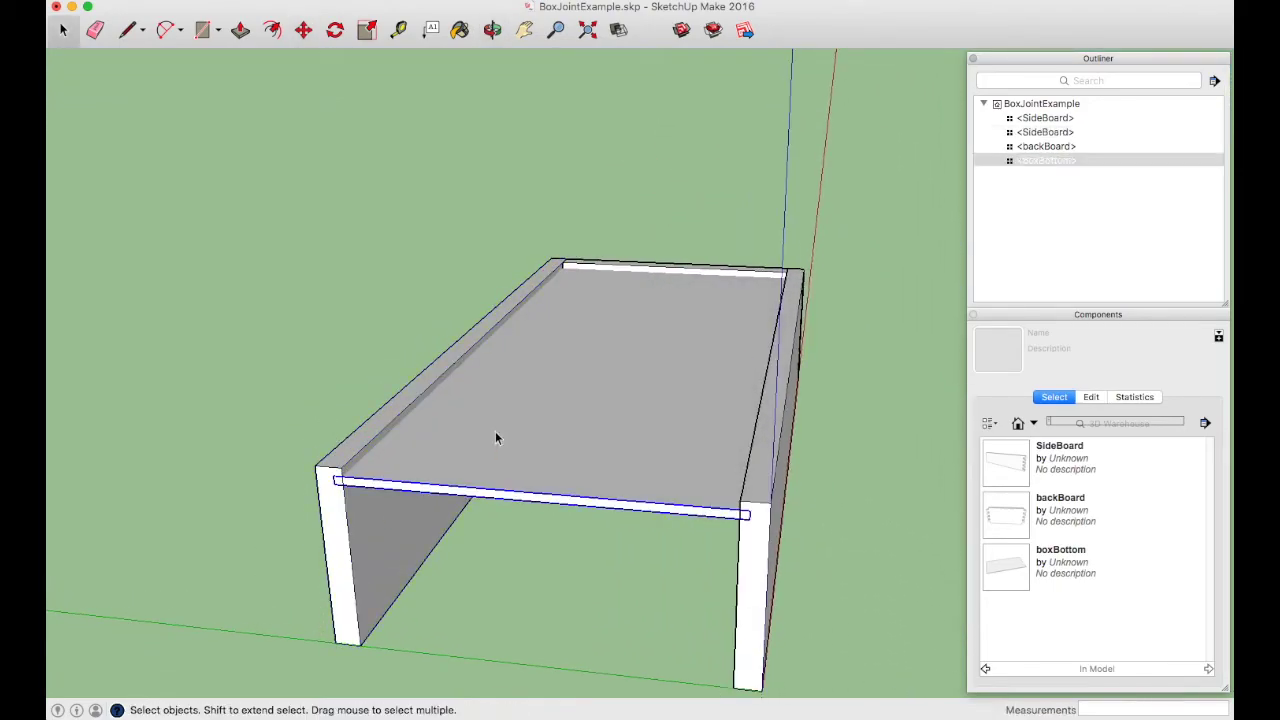
pyautogui.keyDown('shift'); pyautogui.click(375, 532); pyautogui.keyUp('shift')
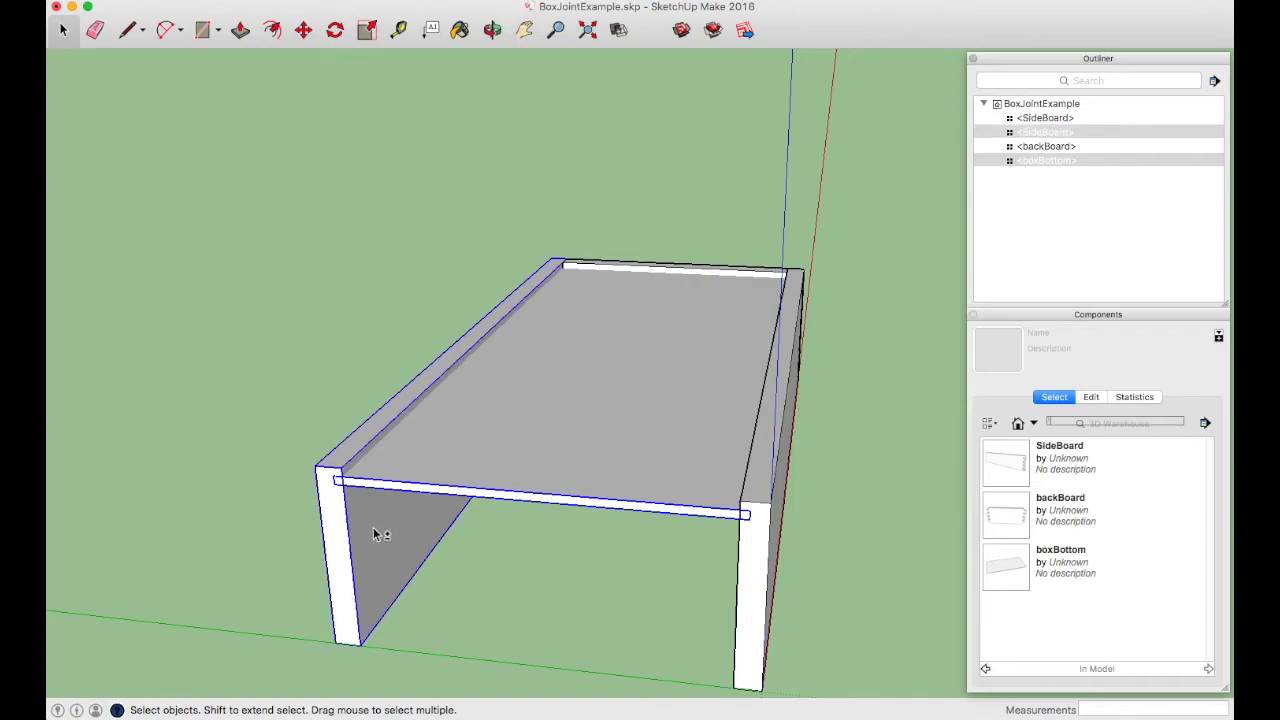
pyautogui.click(618, 30)
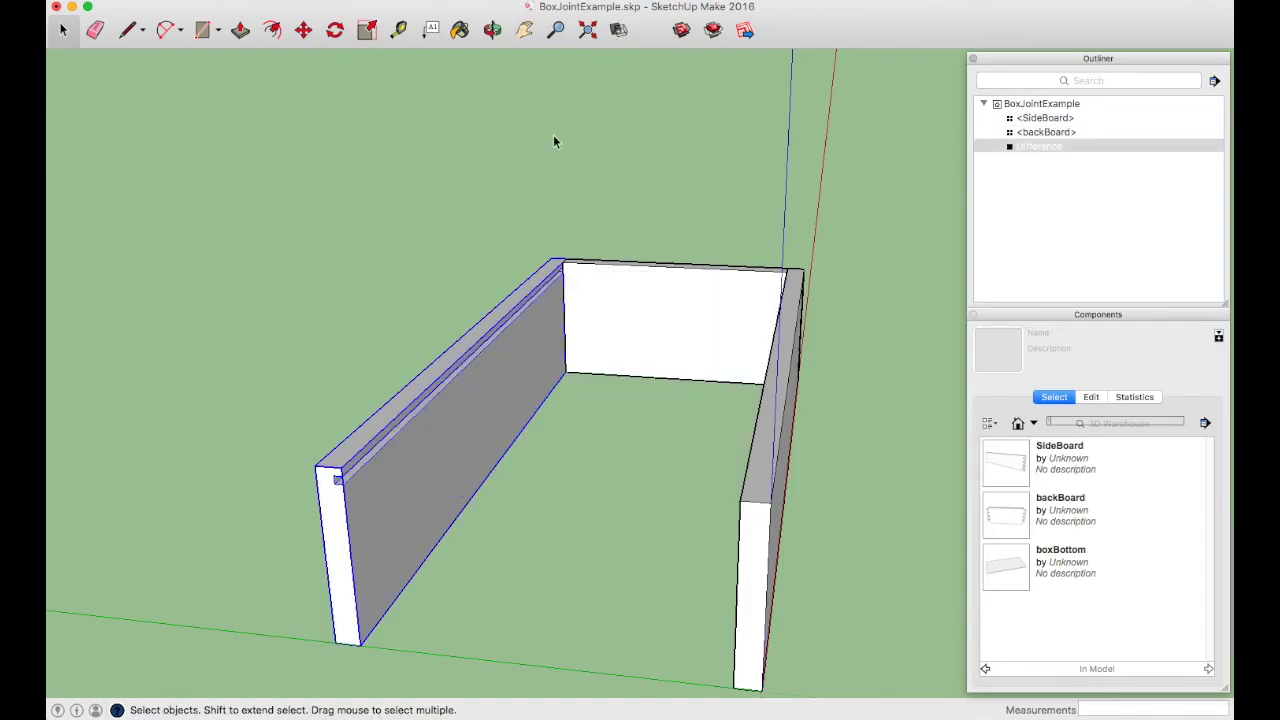
# Insert another boxBottom component over the boards and move it down 1/2" into the cut groove.
pyautogui.click(1004, 568)
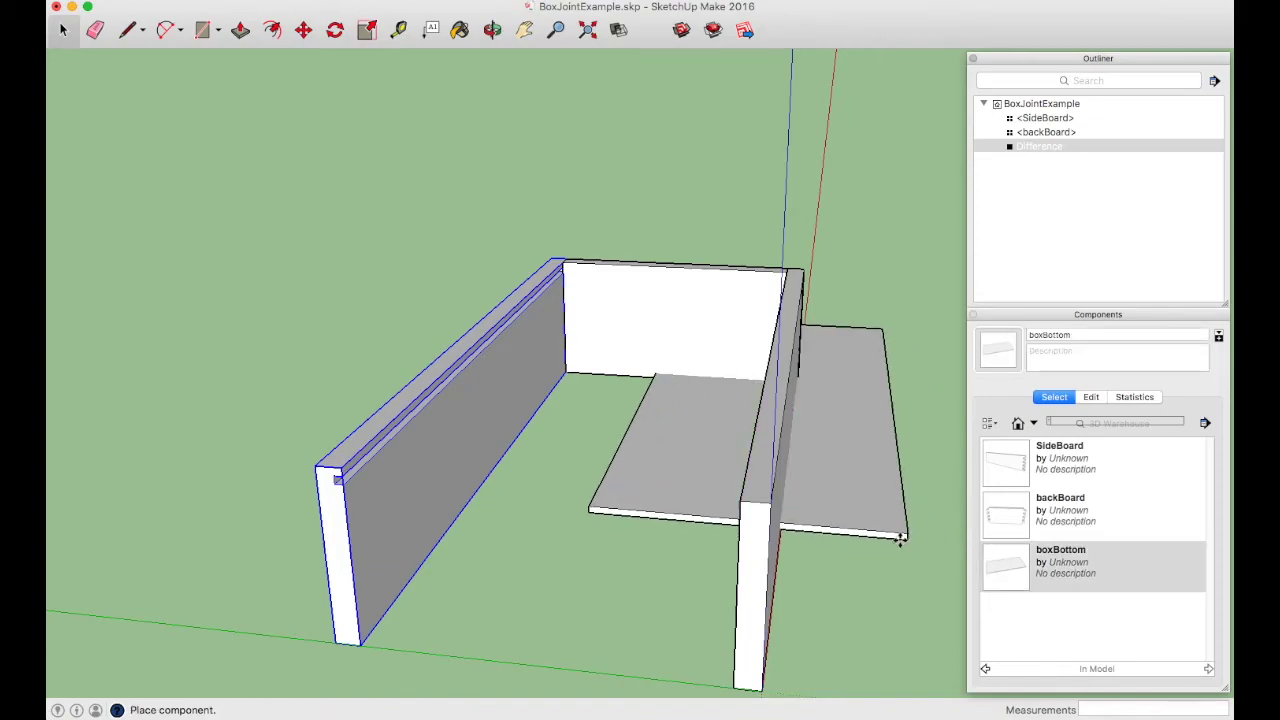
pyautogui.click(740, 507)
pyautogui.scroll(1, 338, 478)
pyautogui.scroll(5, 386, 486)
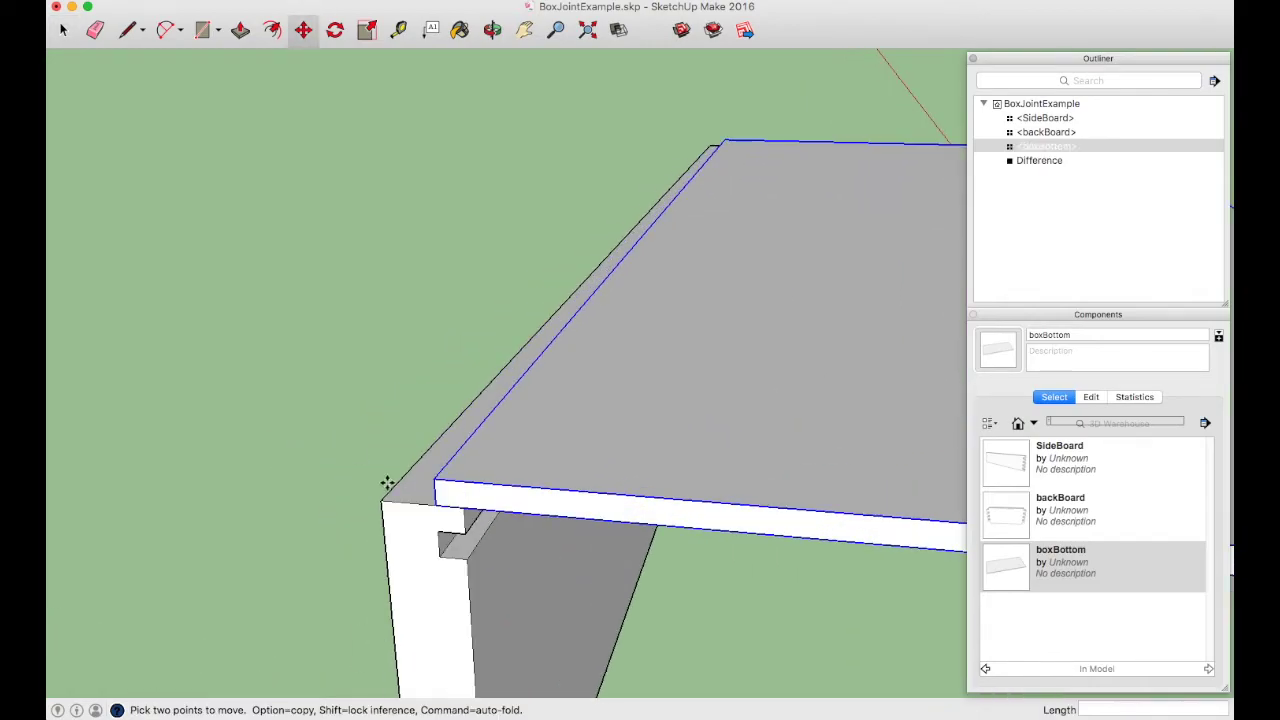
pyautogui.click(518, 538)
pyautogui.moveTo(518, 538); pyautogui.dragTo(471, 363, button='middle')
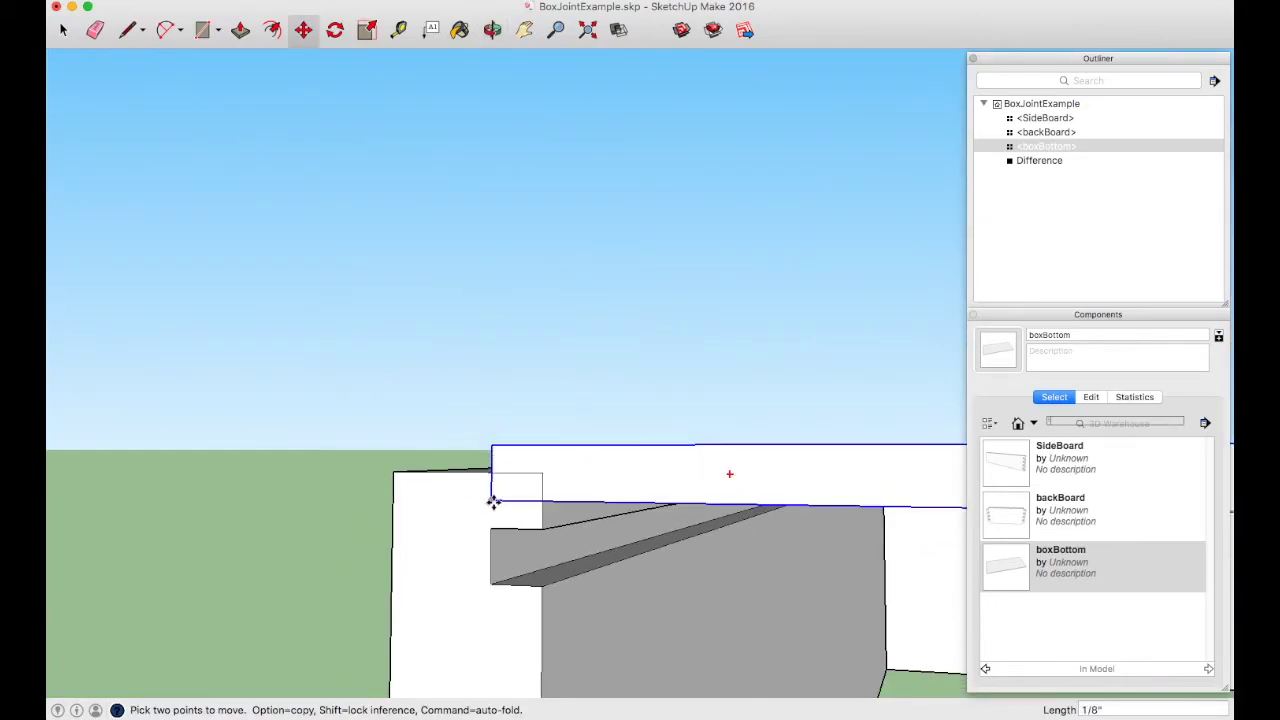
pyautogui.click(494, 583)
pyautogui.scroll(-3, 244, 443)
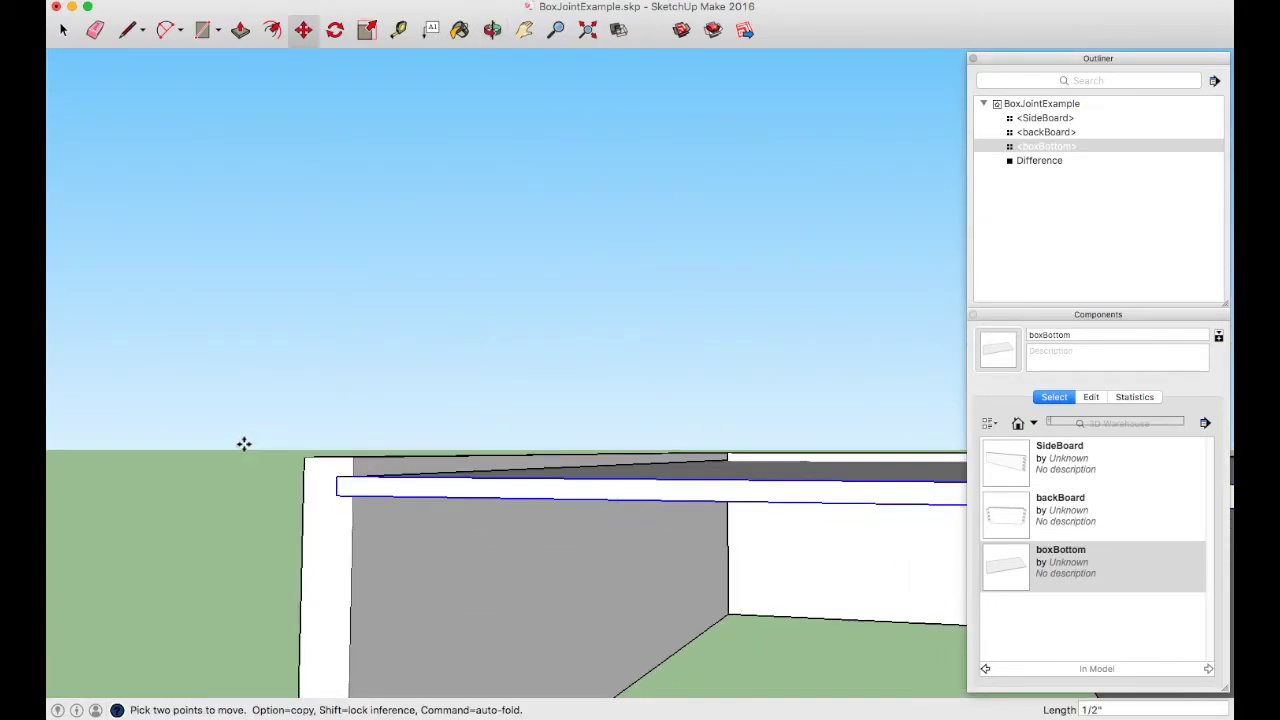
pyautogui.scroll(-2, 235, 435)
# Subtract the boxBottom from the SideBoard at the origin to cut its groove.
pyautogui.press('space')
pyautogui.moveTo(486, 455); pyautogui.dragTo(462, 488, button='middle')
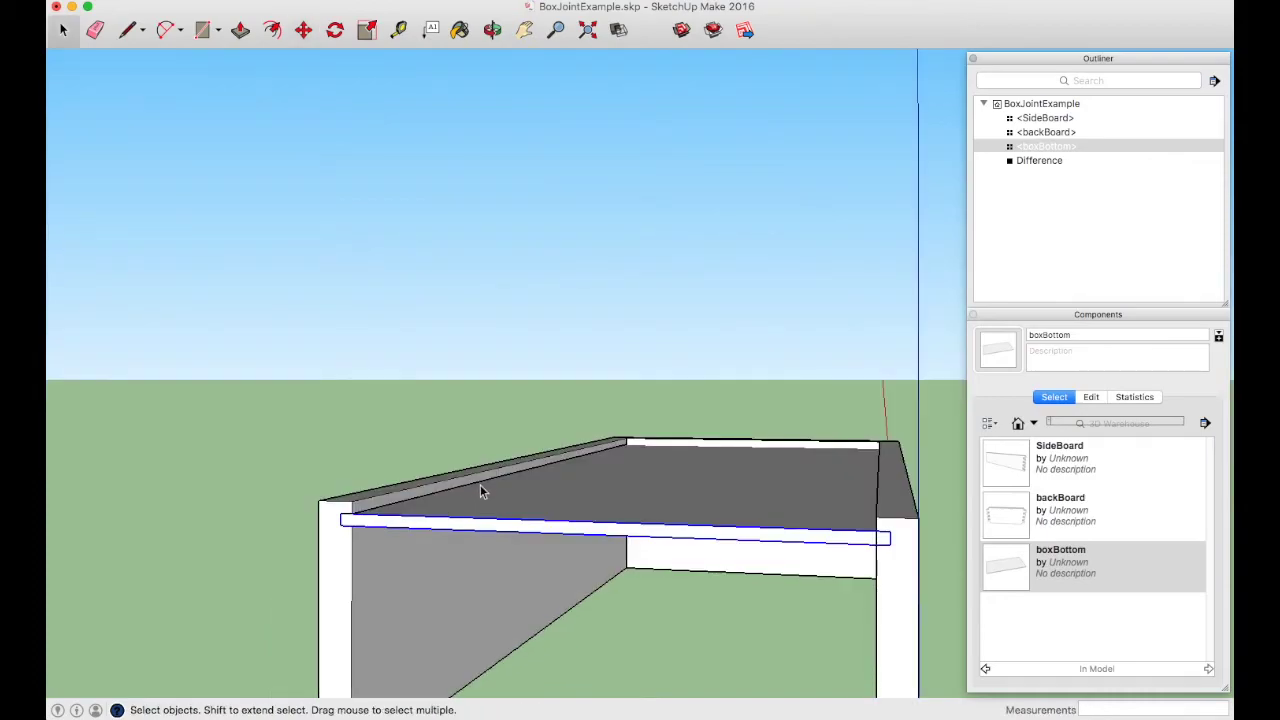
pyautogui.moveTo(826, 577); pyautogui.dragTo(826, 517, button='middle')
pyautogui.keyDown('shift'); pyautogui.click(883, 570); pyautogui.keyUp('shift')
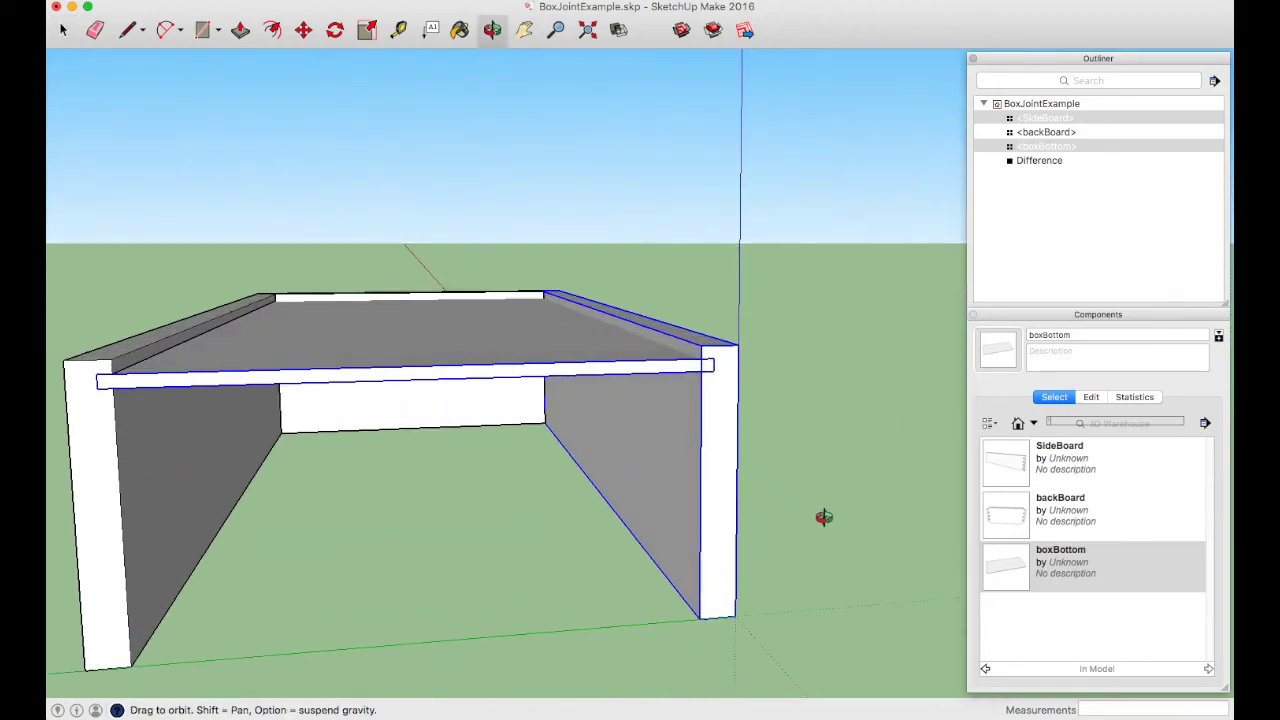
pyautogui.click(616, 32)
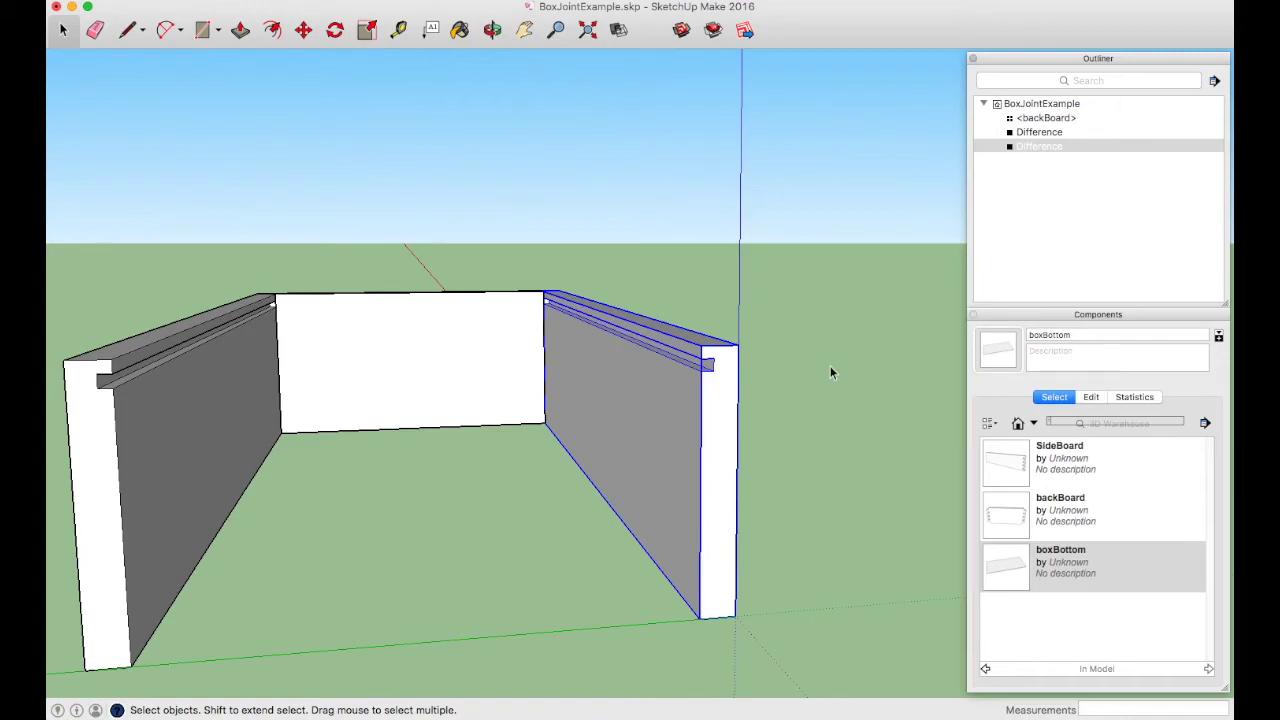
# Insert a boxBottom component into the two side grooves and subtract it from the backBoard.
pyautogui.click(1010, 557)
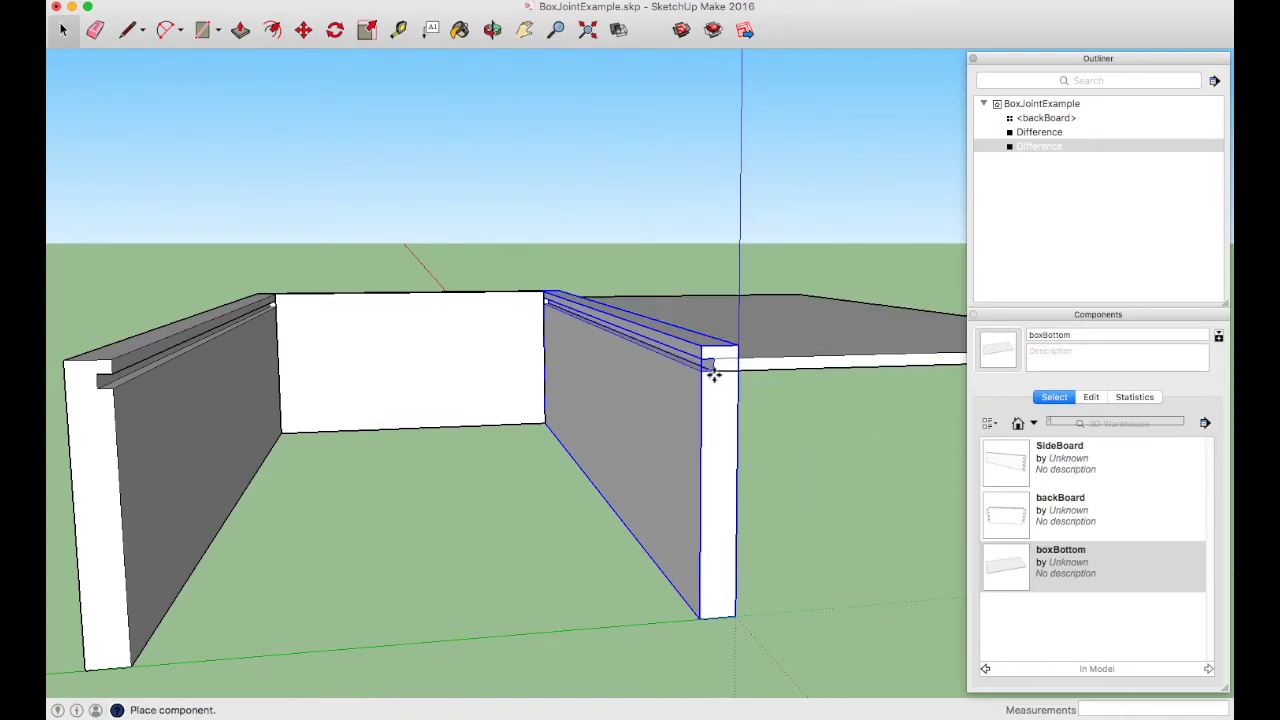
pyautogui.click(98, 383)
pyautogui.moveTo(206, 463); pyautogui.dragTo(371, 453, button='middle')
pyautogui.moveTo(237, 414); pyautogui.dragTo(529, 397, button='middle')
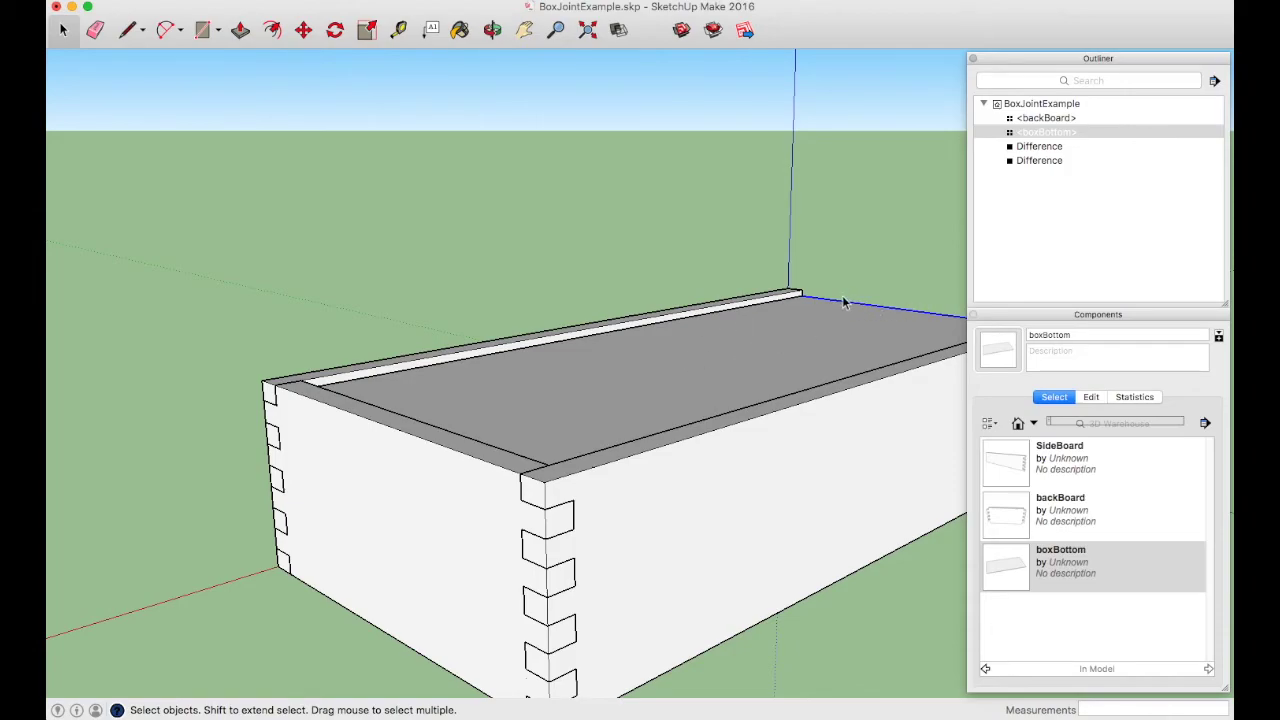
pyautogui.keyDown('shift'); pyautogui.click(449, 494); pyautogui.keyUp('shift')
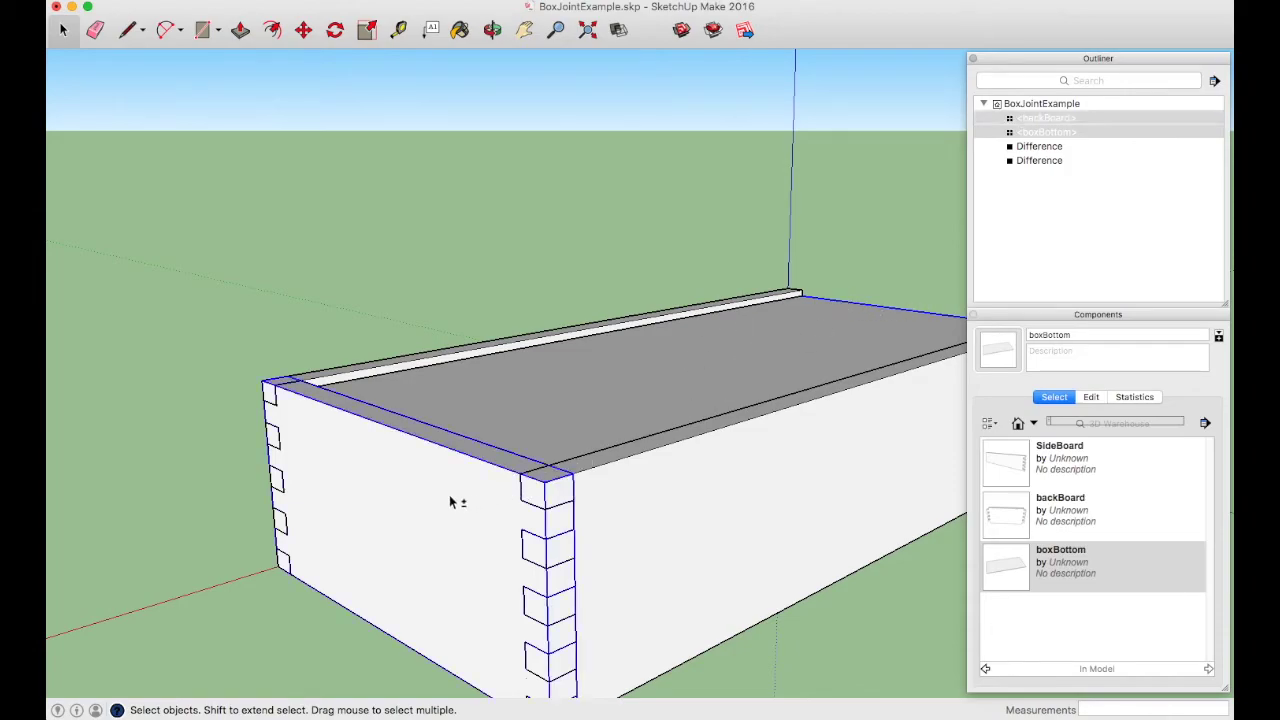
pyautogui.click(618, 30)
# Insert a final boxBottom component into the grooves of the three boards.
pyautogui.moveTo(669, 320); pyautogui.dragTo(392, 432, button='middle')
pyautogui.click(1005, 567)
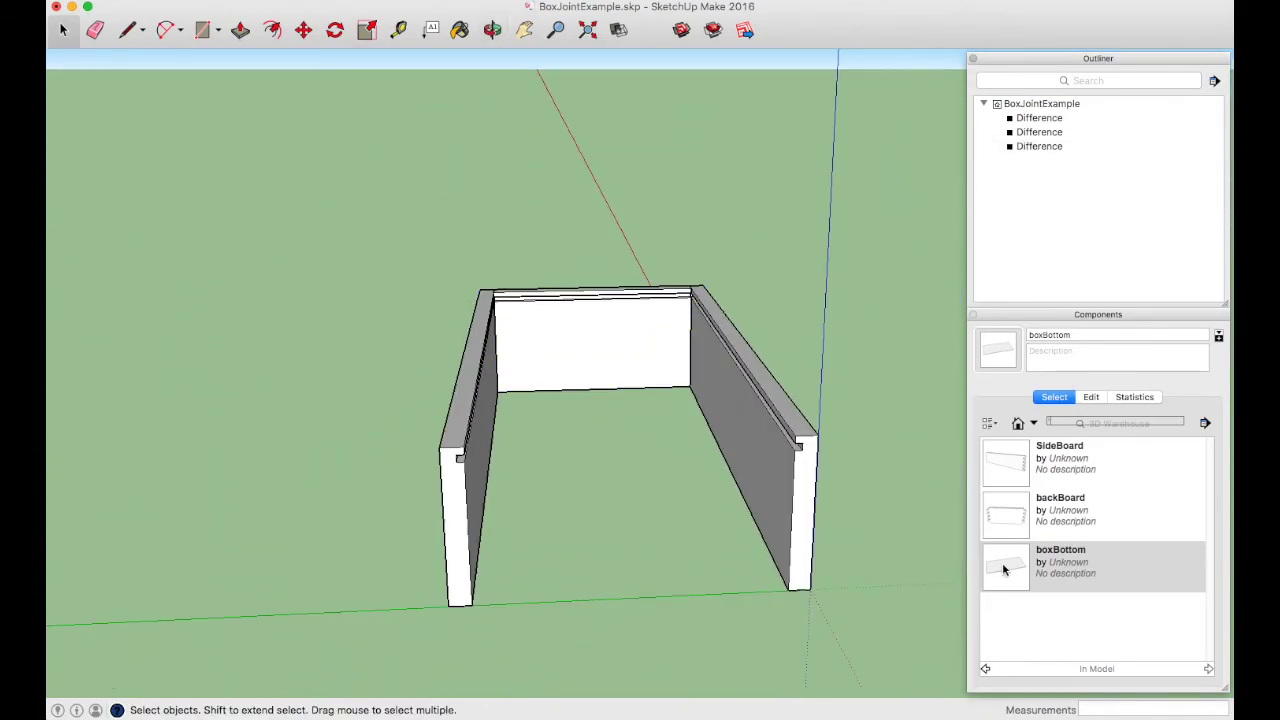
pyautogui.click(461, 459)
pyautogui.moveTo(461, 459); pyautogui.dragTo(649, 390, button='middle')
pyautogui.rightClick(649, 390)
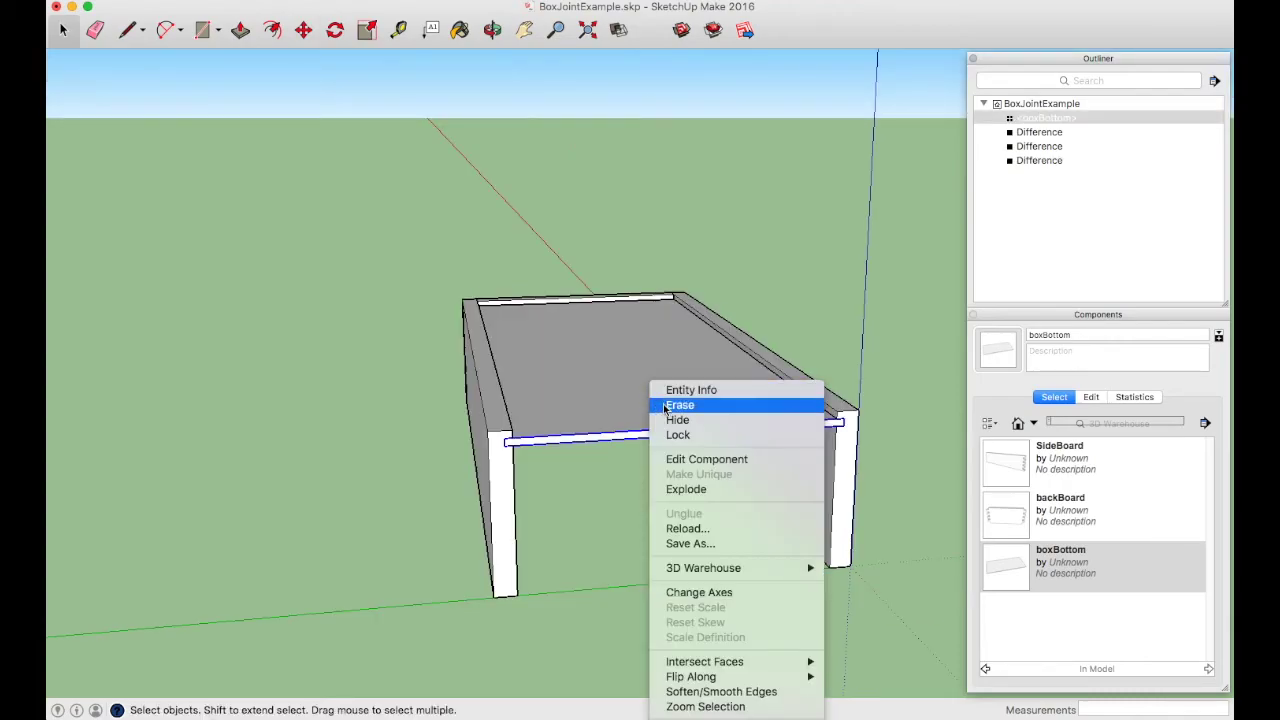
pyautogui.click(670, 417)
pyautogui.moveTo(677, 429); pyautogui.dragTo(597, 397, button='middle')
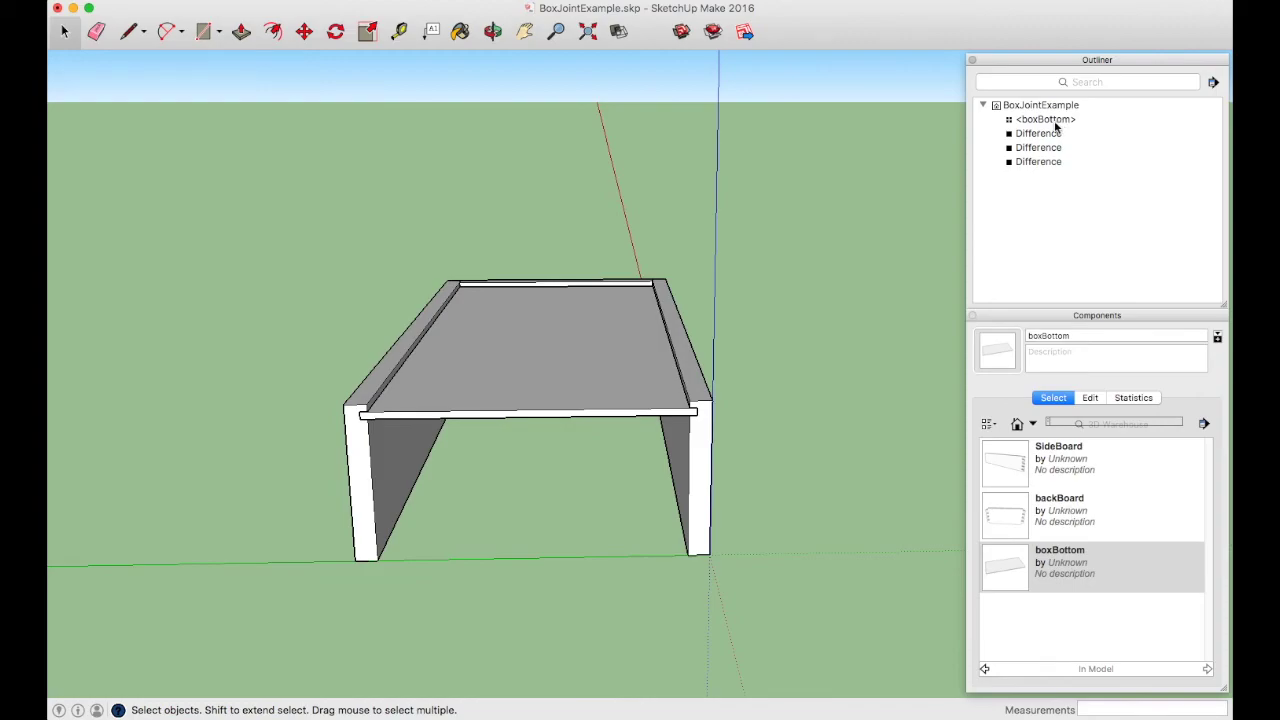
# Delete the old SideBoard and backBoard component definitions from the model.
pyautogui.rightClick(1060, 460)
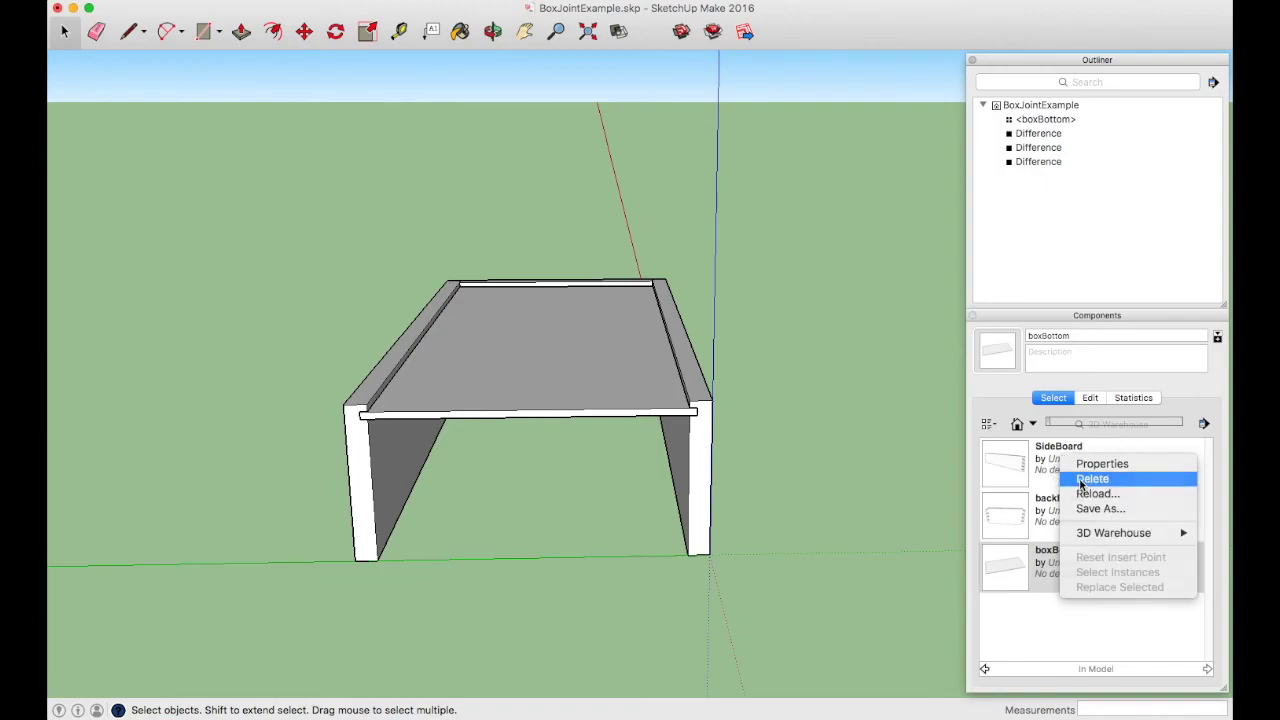
pyautogui.click(1068, 475)
pyautogui.rightClick(1068, 476)
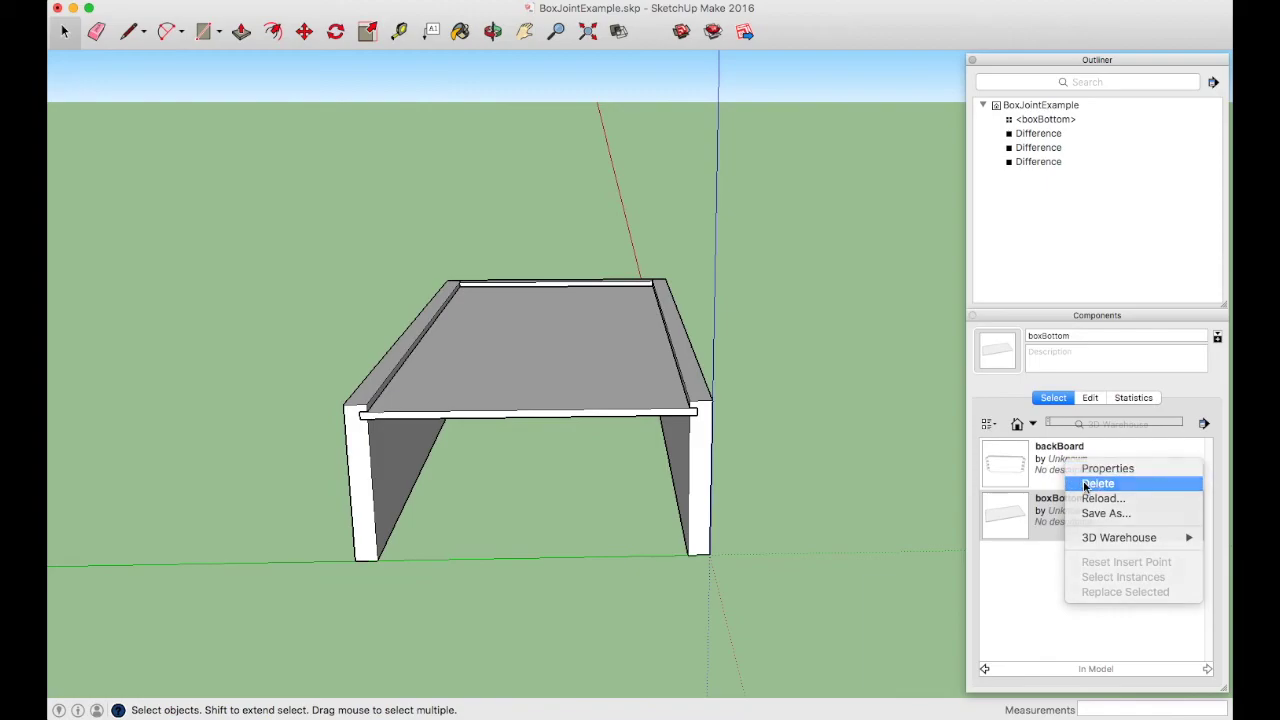
pyautogui.click(1083, 485)
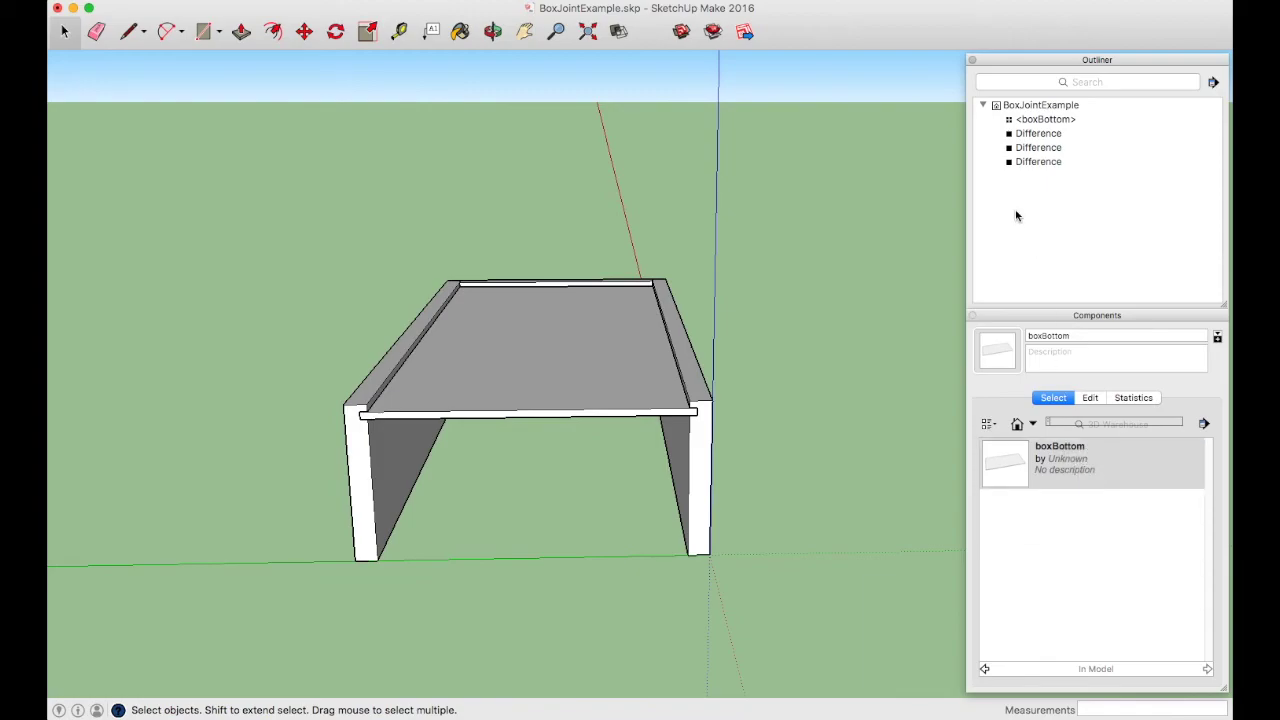
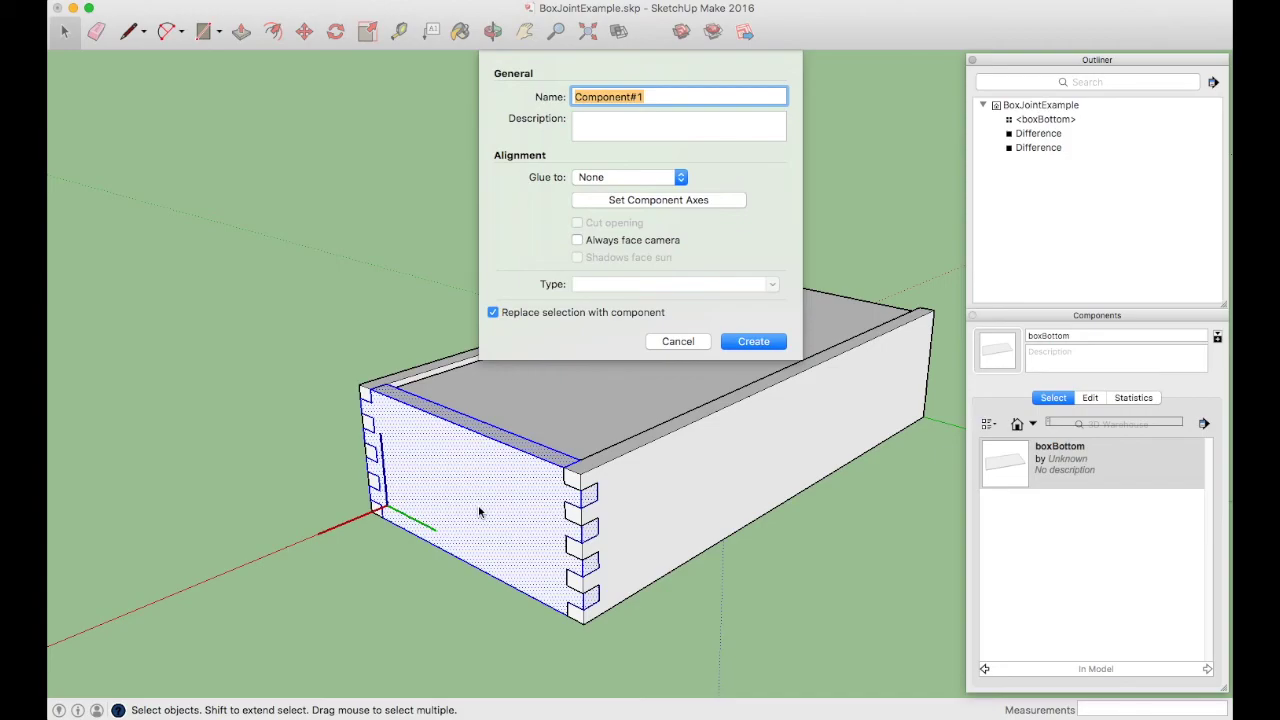
# Make the exploded, grooved back board a component named backBoard.
pyautogui.write('backBoard')
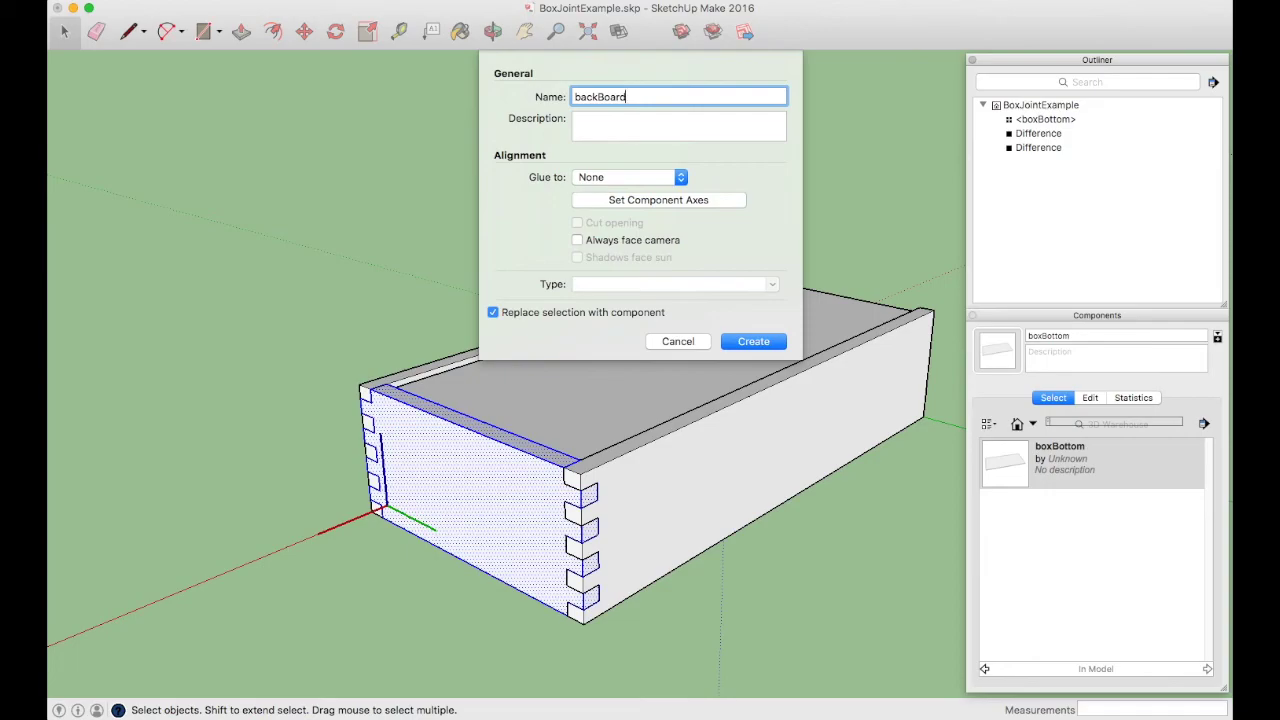
pyautogui.press('Return')
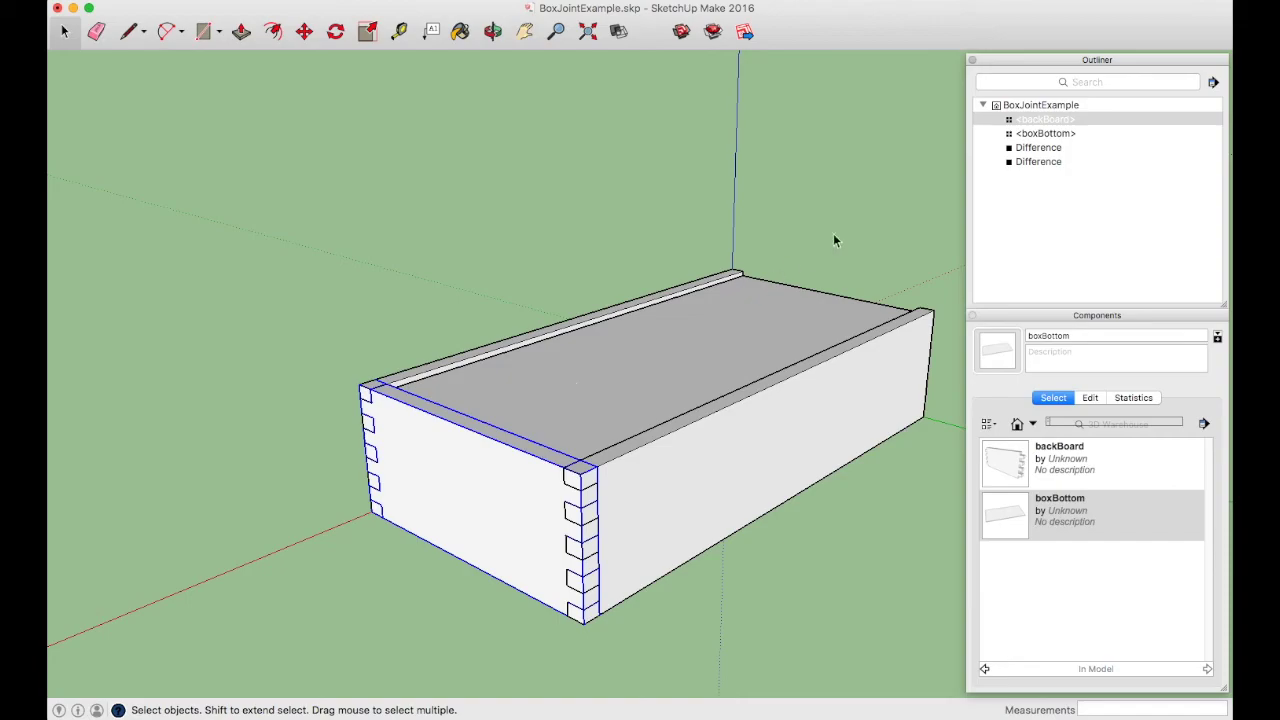
# Explode the grooved side board group away from the origin and make it a component named SideBoard.
pyautogui.click(1034, 151)
pyautogui.click(1034, 149)
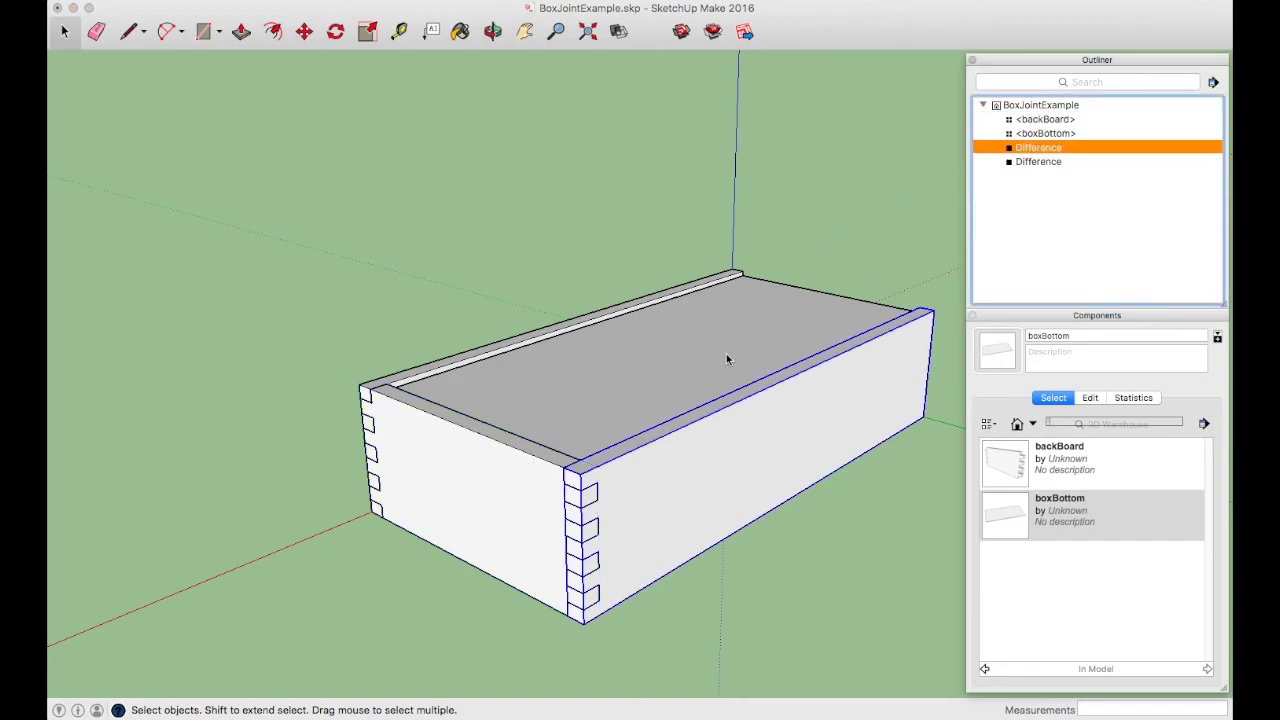
pyautogui.rightClick(708, 456)
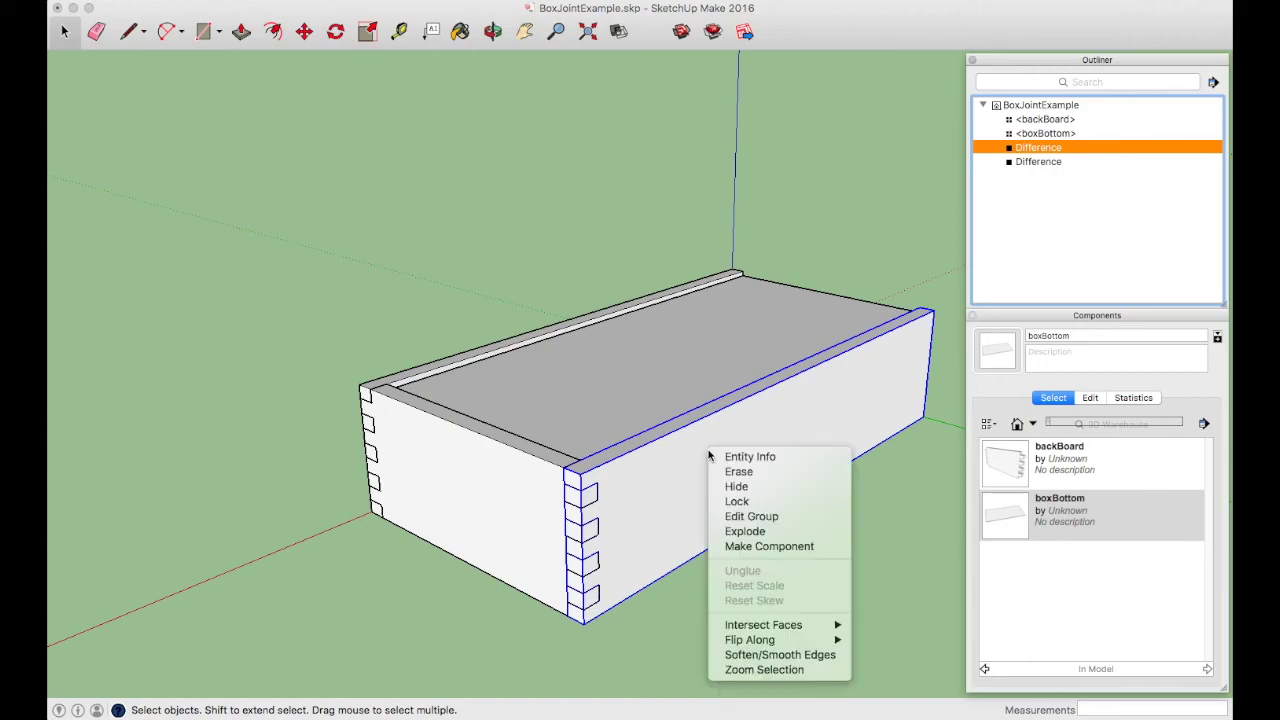
pyautogui.click(736, 532)
pyautogui.press('g')
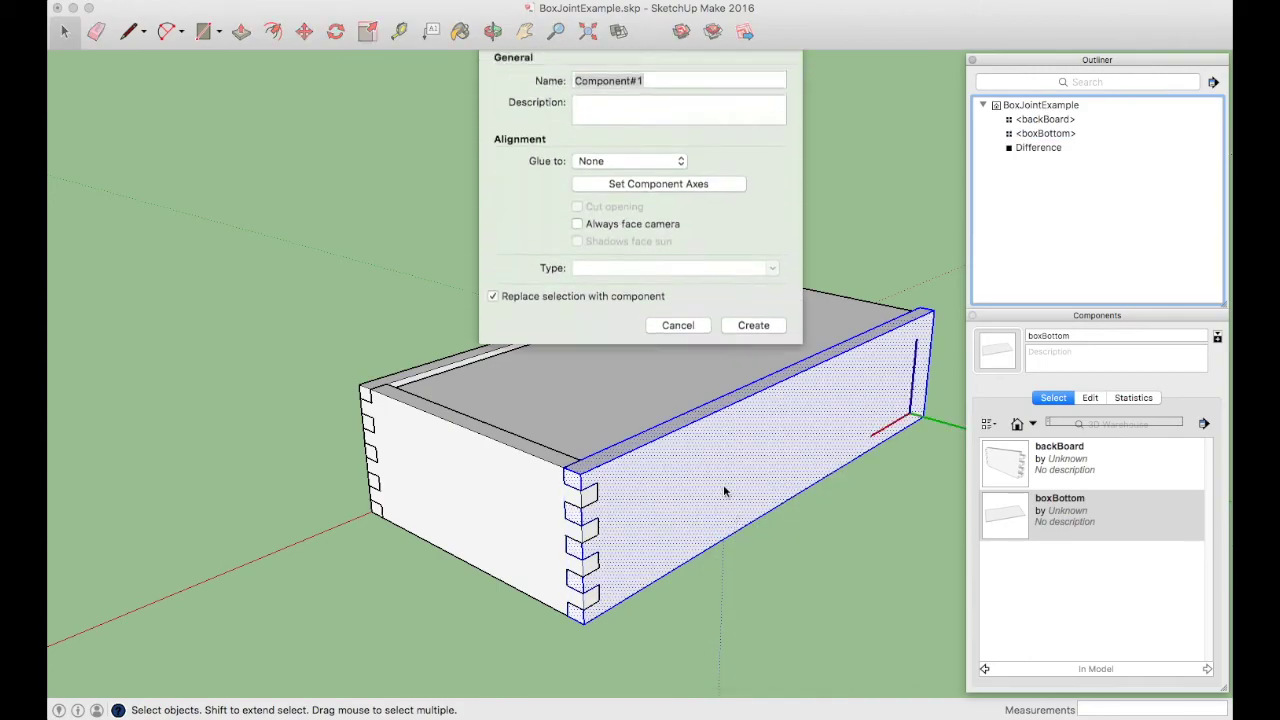
pyautogui.write('Side')
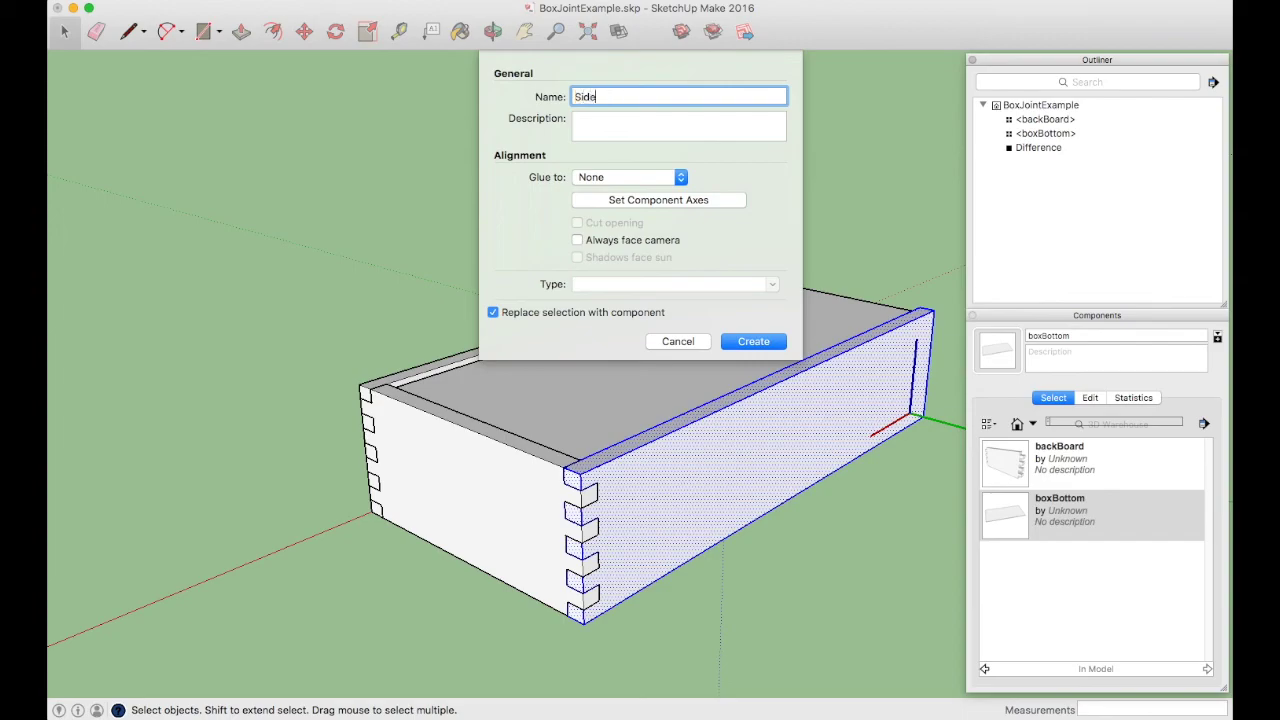
pyautogui.write('Board')
pyautogui.press('Return')
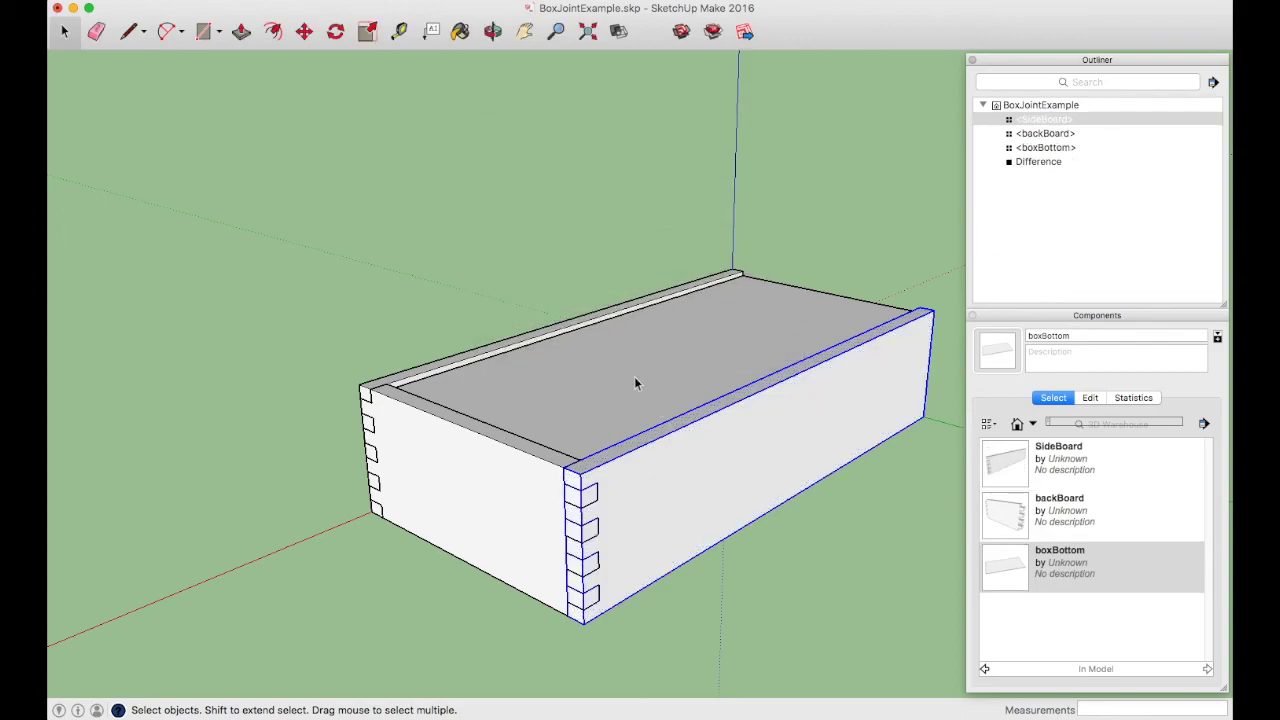
# Delete the remaining Difference group, the grooved side board at the origin.
pyautogui.moveTo(814, 414); pyautogui.dragTo(391, 480, button='middle')
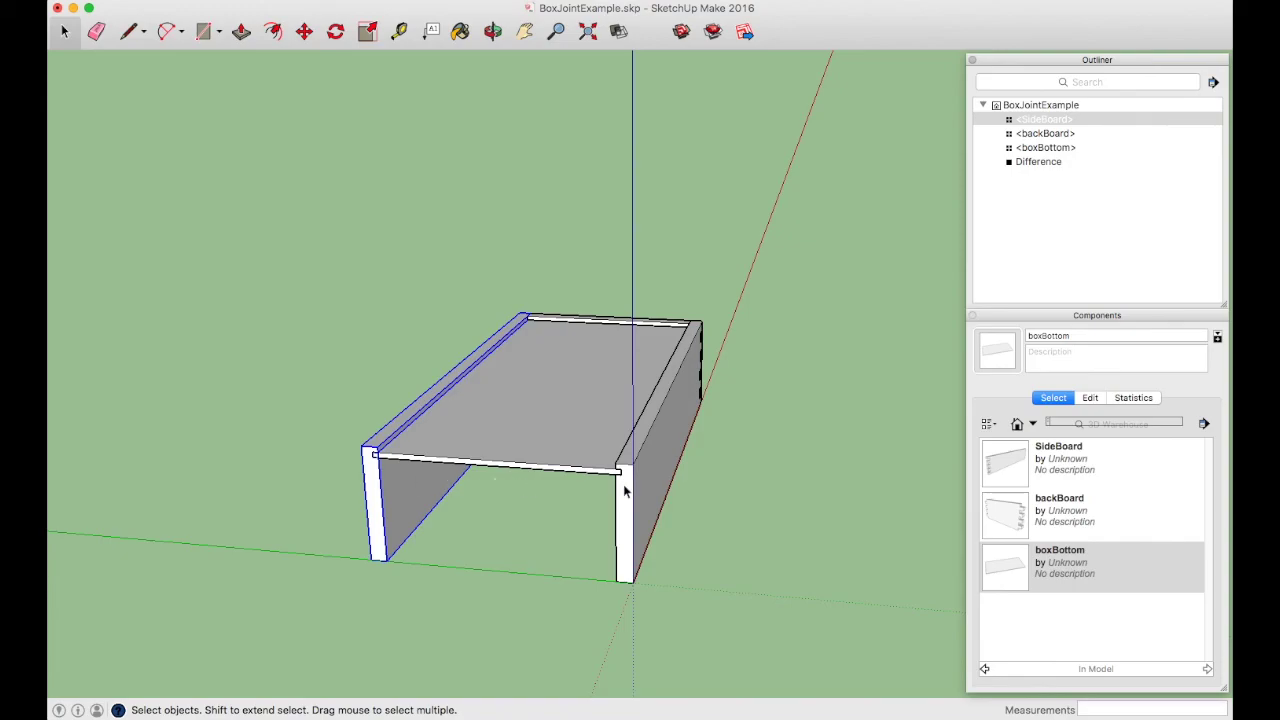
pyautogui.click(1030, 162)
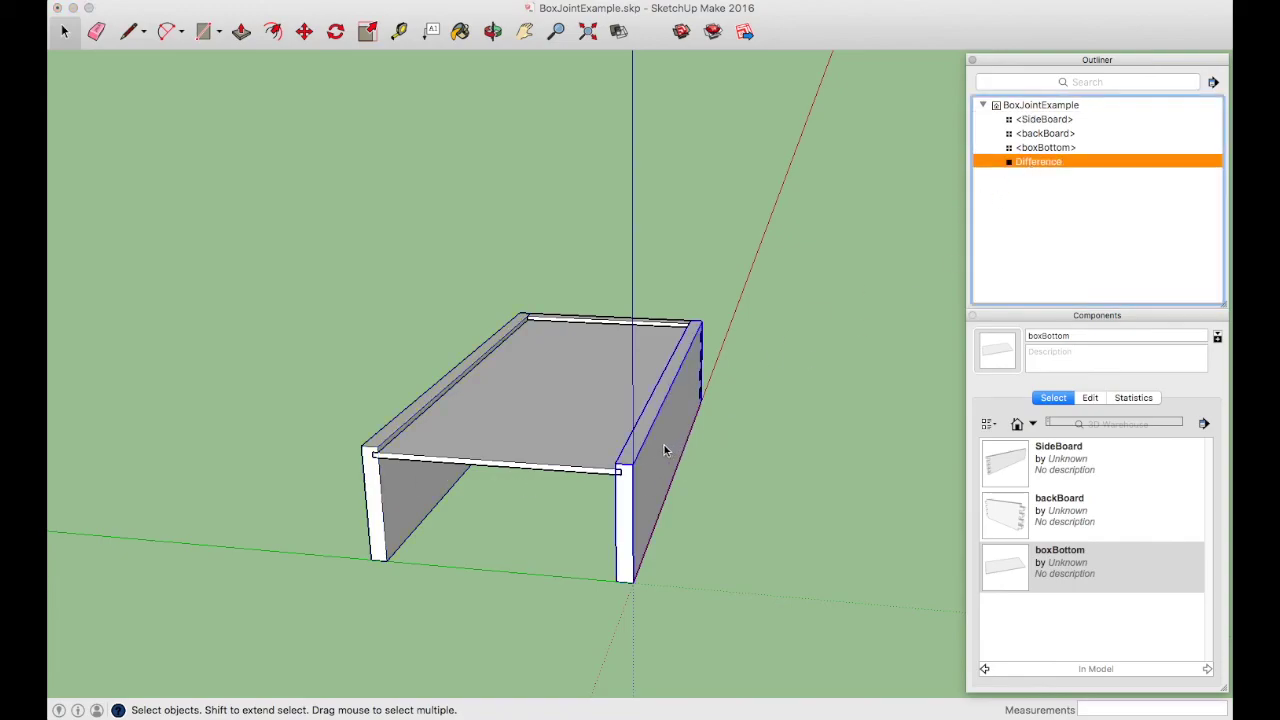
pyautogui.press('Delete')
# Copy the SideBoard component 11 1/4" along the green axis, snapping it onto the open end of the back board at the origin.
pyautogui.scroll(3, 393, 455)
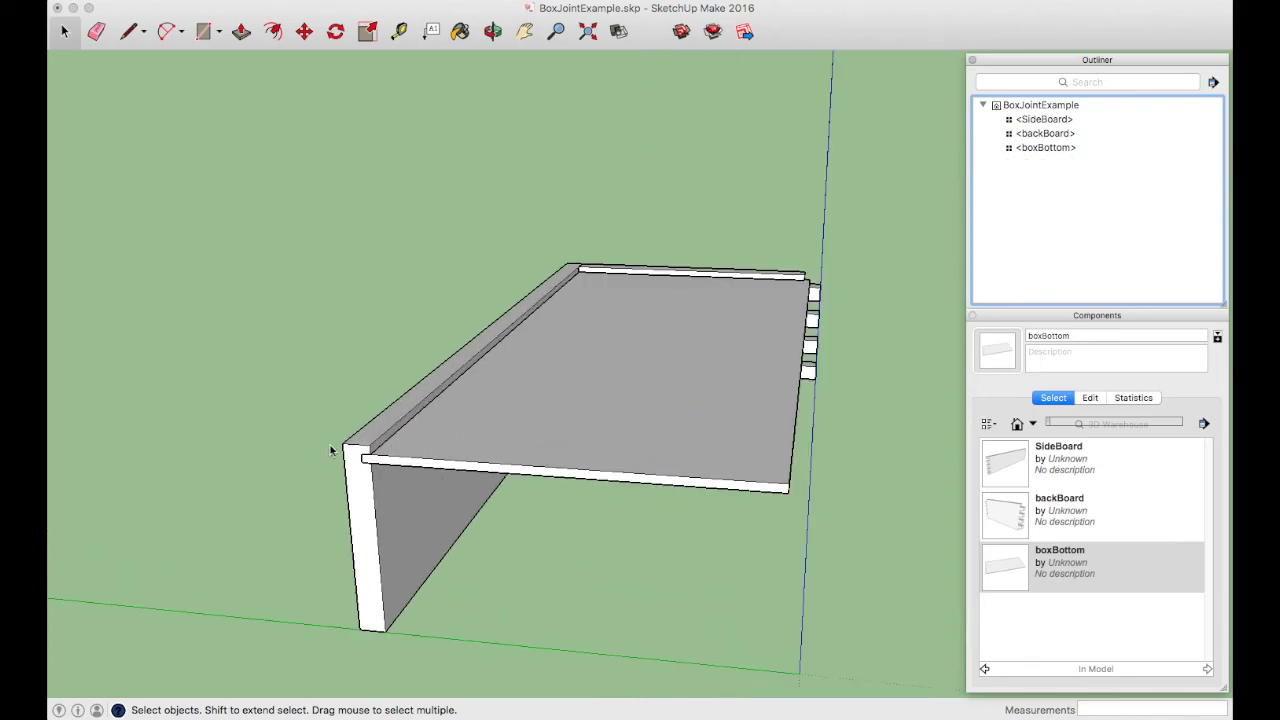
pyautogui.press('m')
pyautogui.scroll(1, 400, 450)
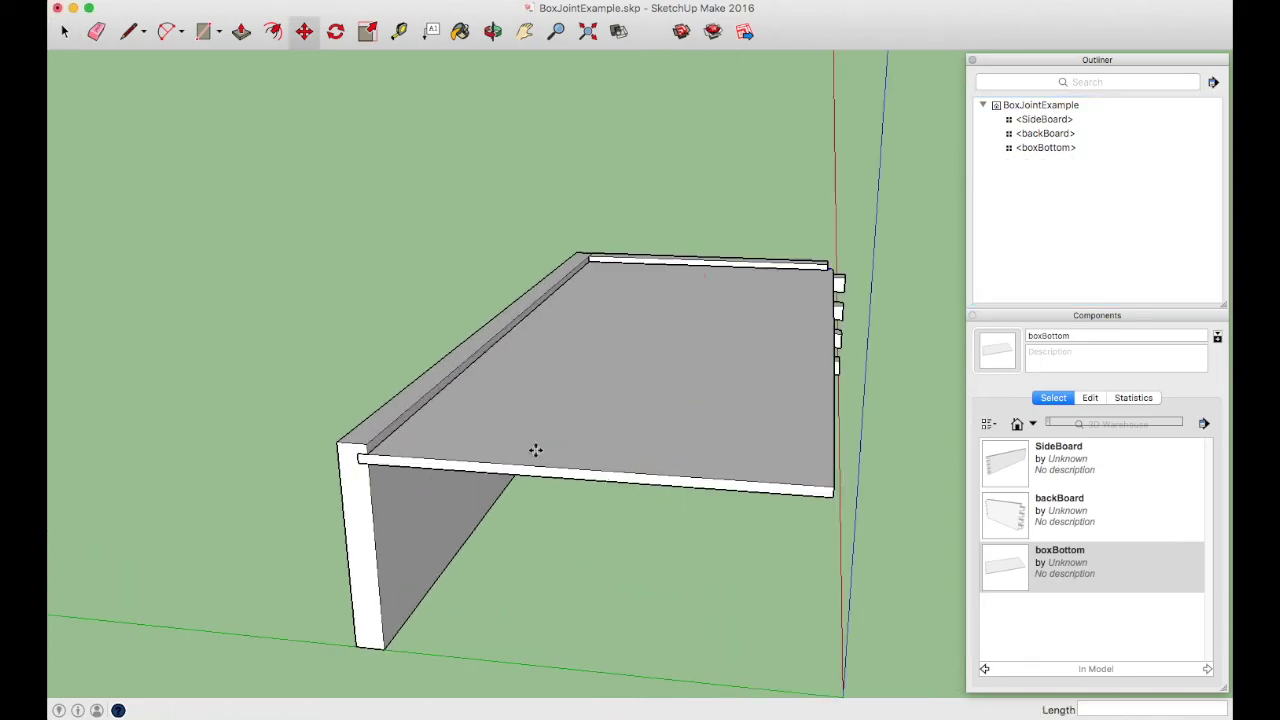
pyautogui.click(337, 443)
pyautogui.press('alt')
pyautogui.moveTo(340, 445); pyautogui.dragTo(466, 385, button='middle')
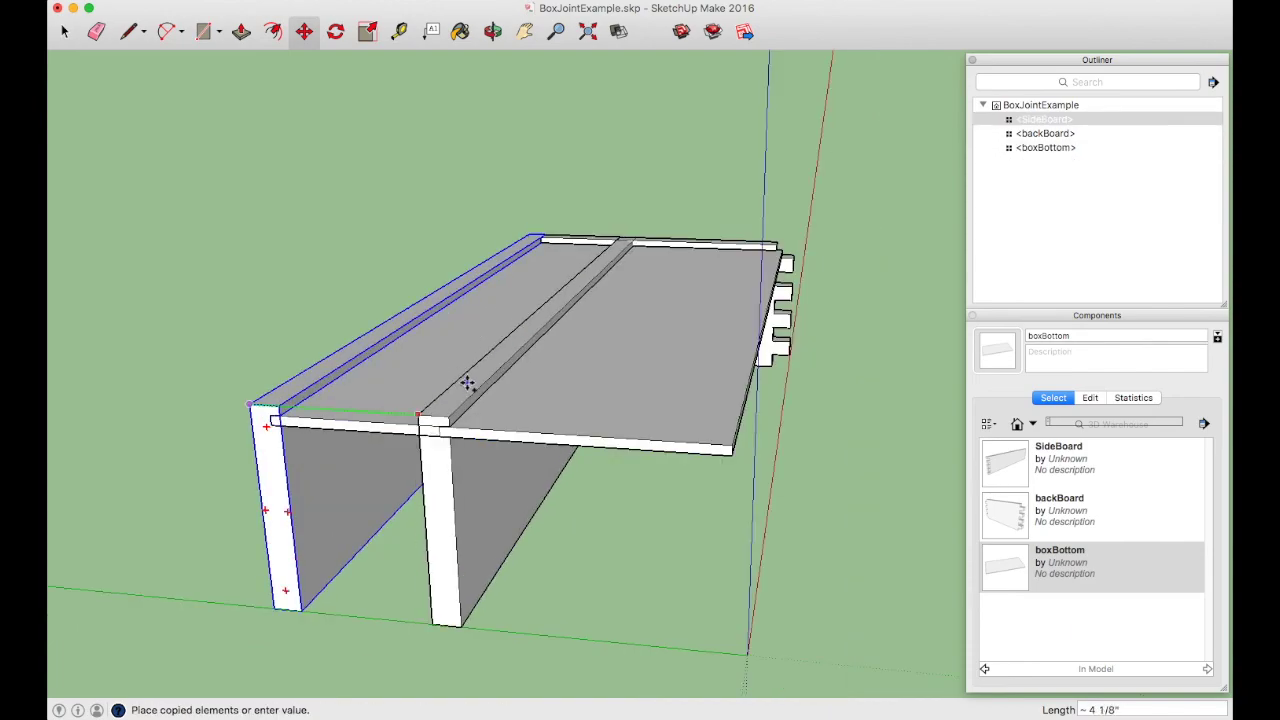
pyautogui.click(778, 244)
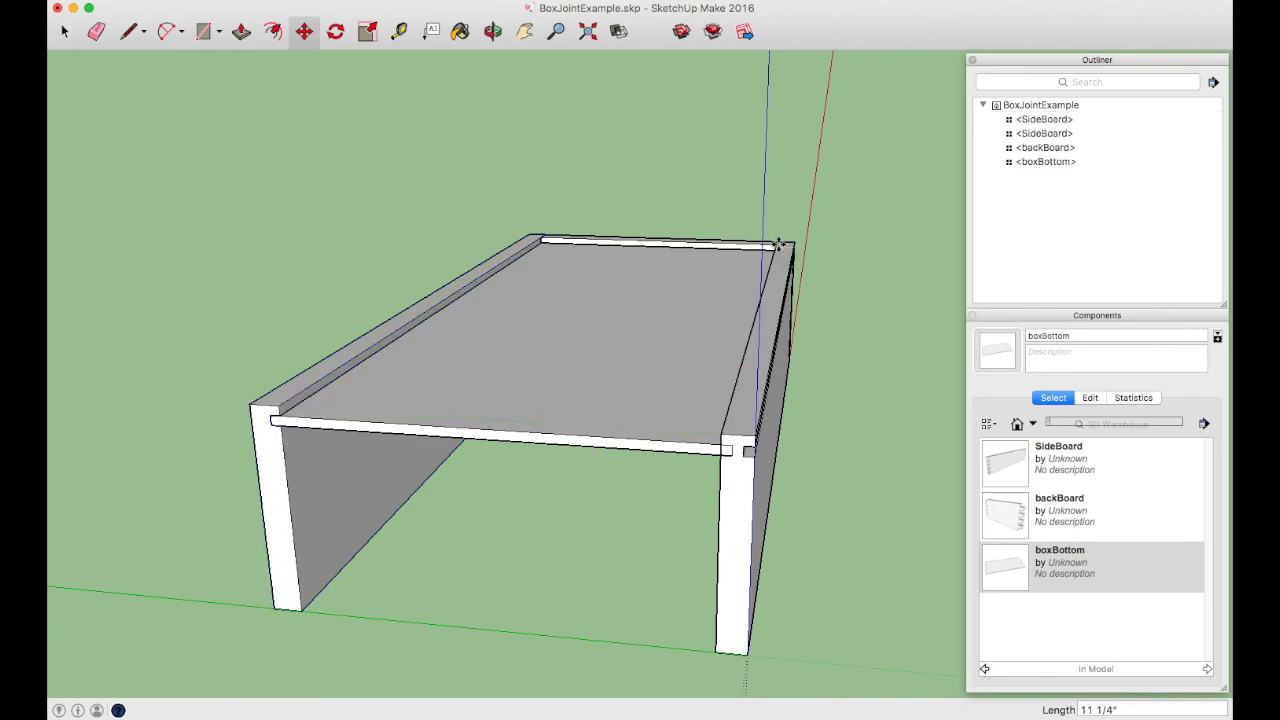
# Flip the copied SideBoard along the component's green axis so its groove faces the boxBottom panel, and clear the selection.
pyautogui.moveTo(780, 246); pyautogui.dragTo(720, 320, button='middle')
pyautogui.press('q')
pyautogui.press('m')
pyautogui.rightClick(714, 318)
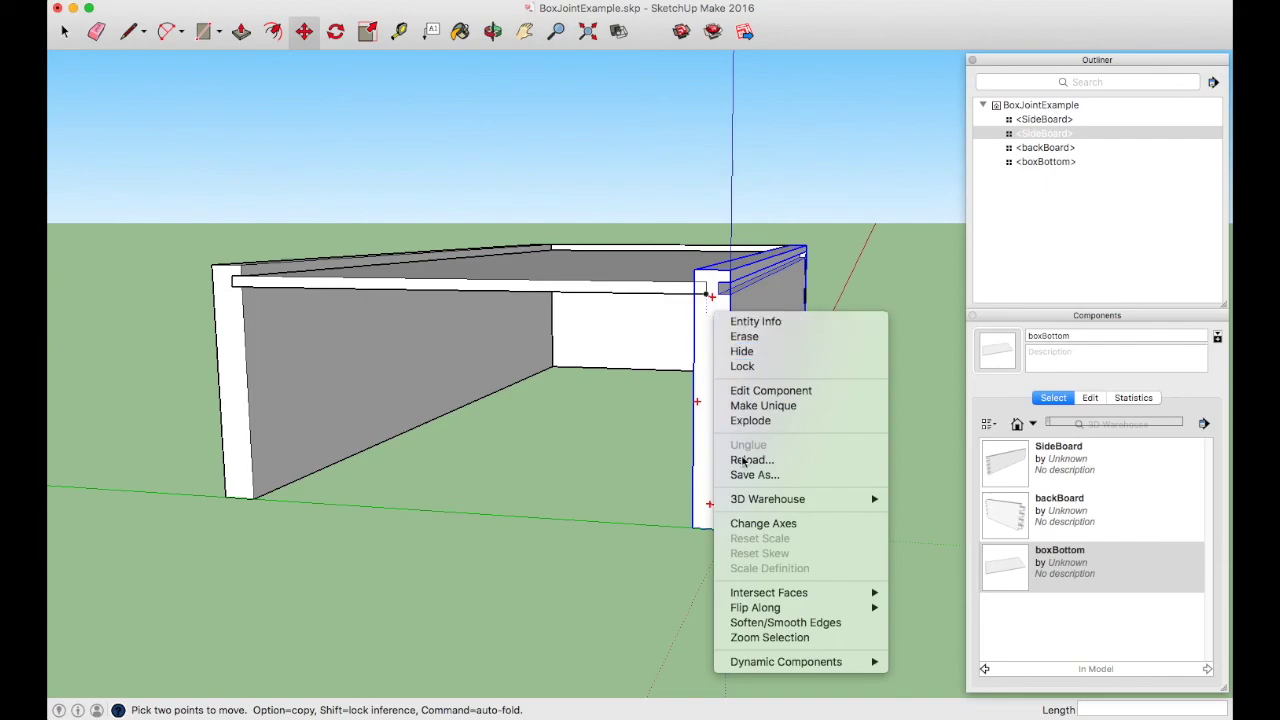
pyautogui.moveTo(755, 610)
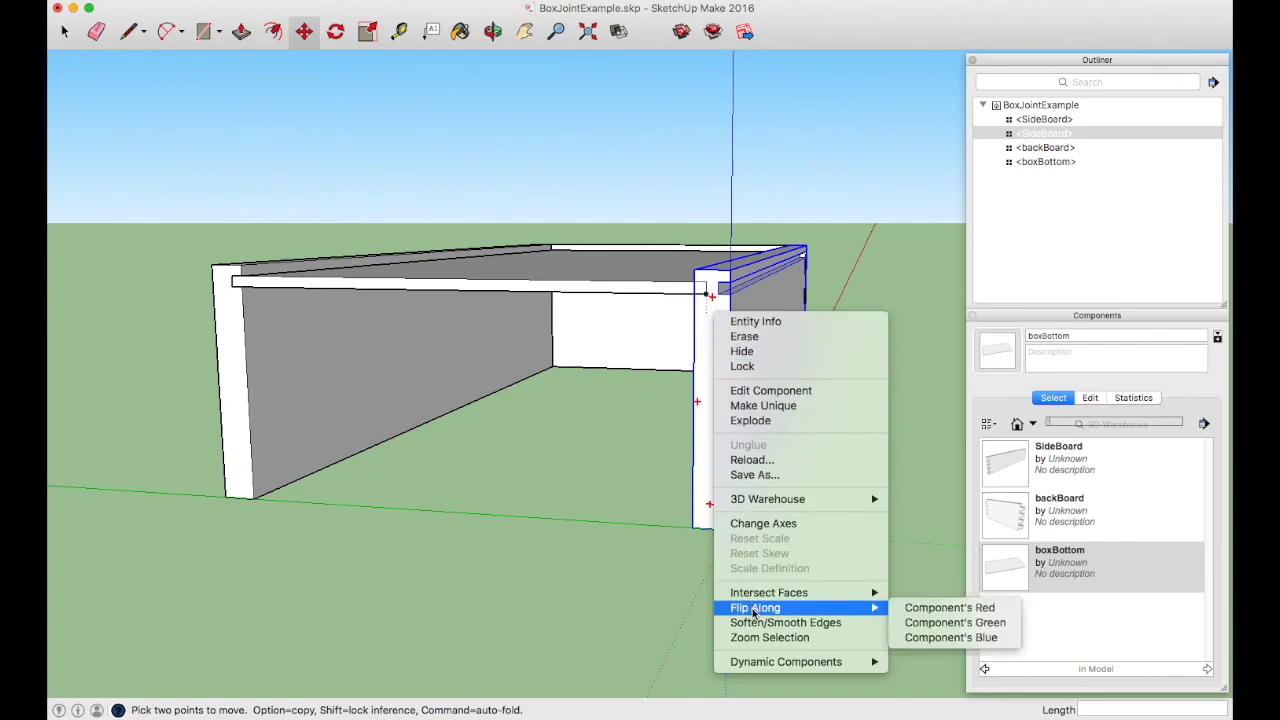
pyautogui.click(927, 623)
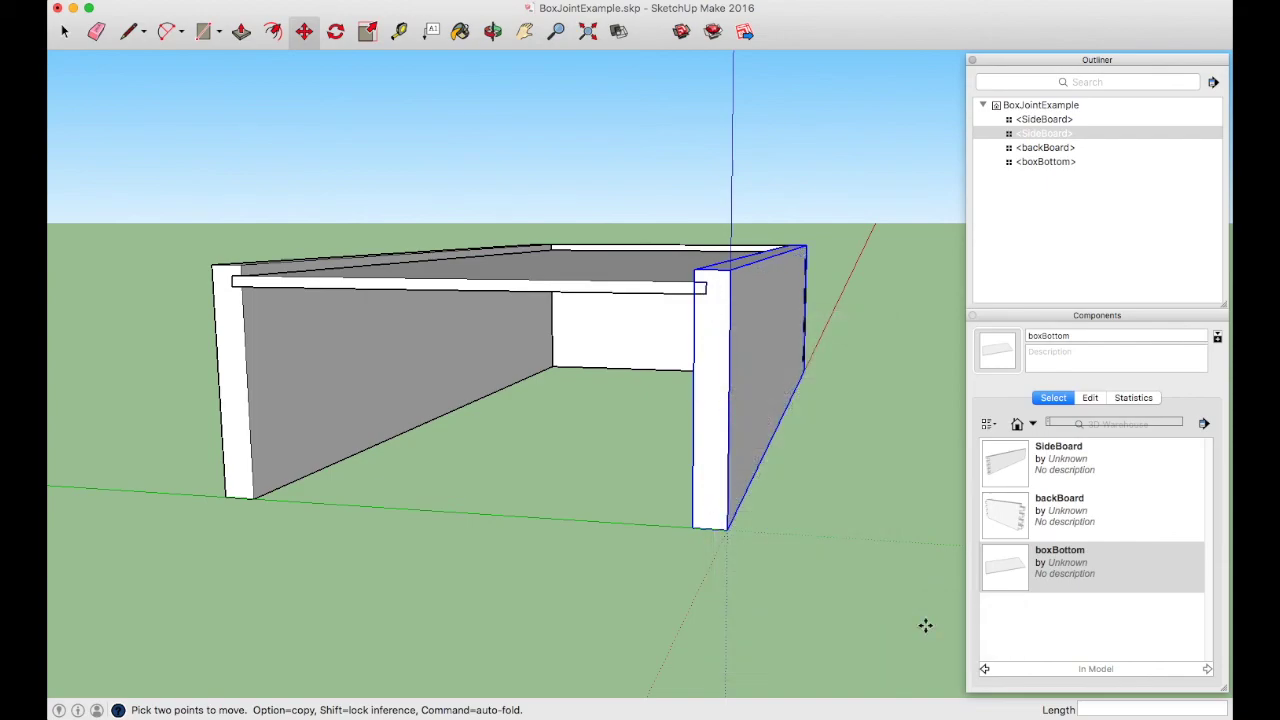
pyautogui.press('space')
pyautogui.click(622, 457)
pyautogui.moveTo(622, 457); pyautogui.dragTo(688, 506, button='middle')
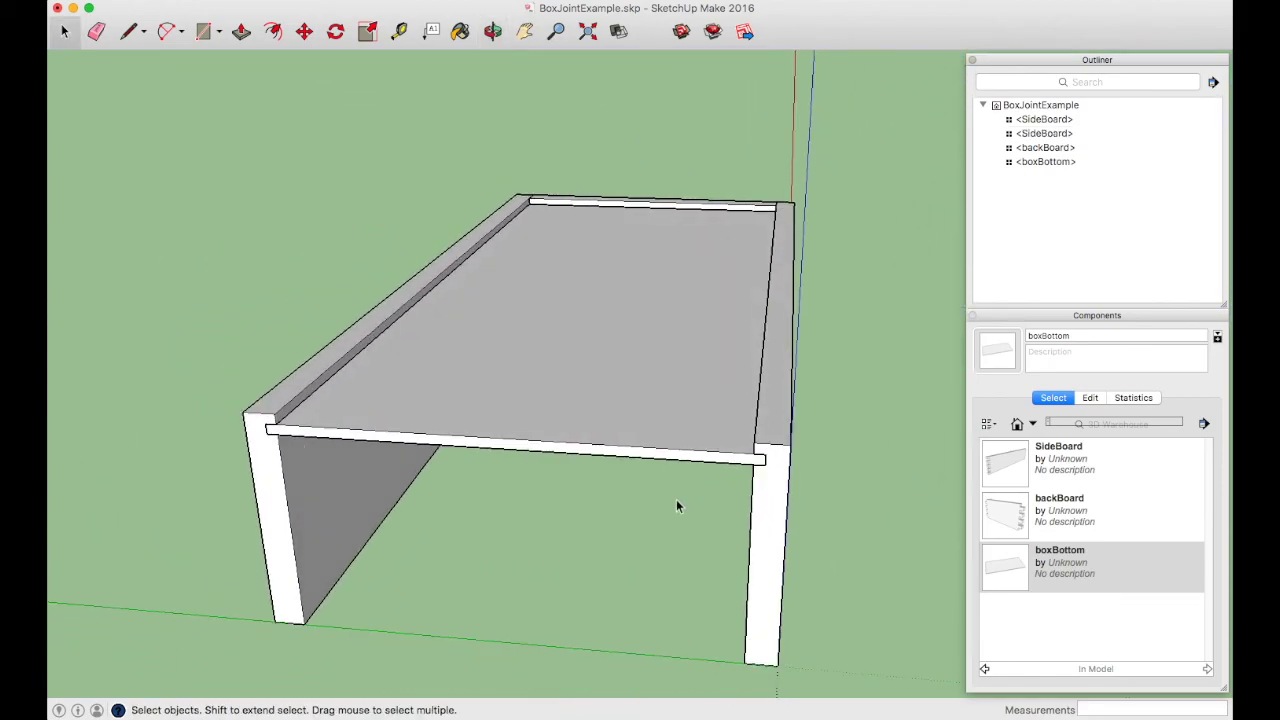
pyautogui.moveTo(607, 547); pyautogui.dragTo(626, 396, button='middle')
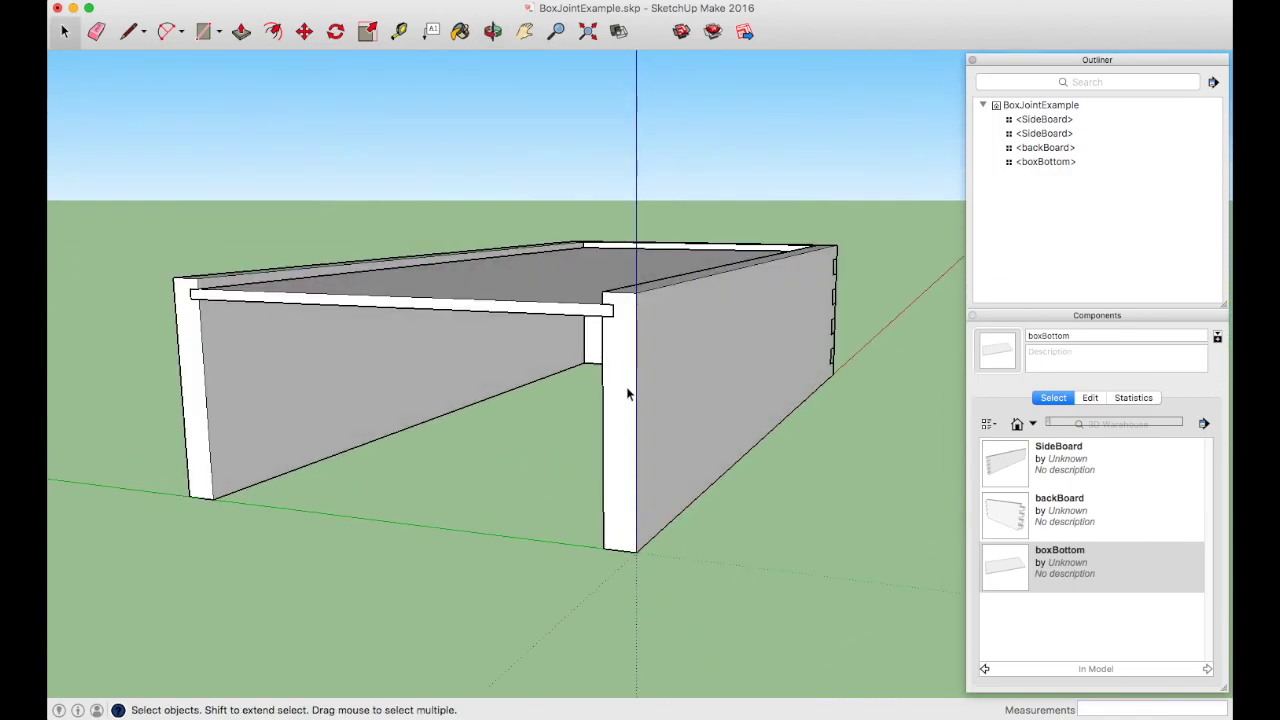
pyautogui.moveTo(623, 386); pyautogui.dragTo(550, 443, button='middle')
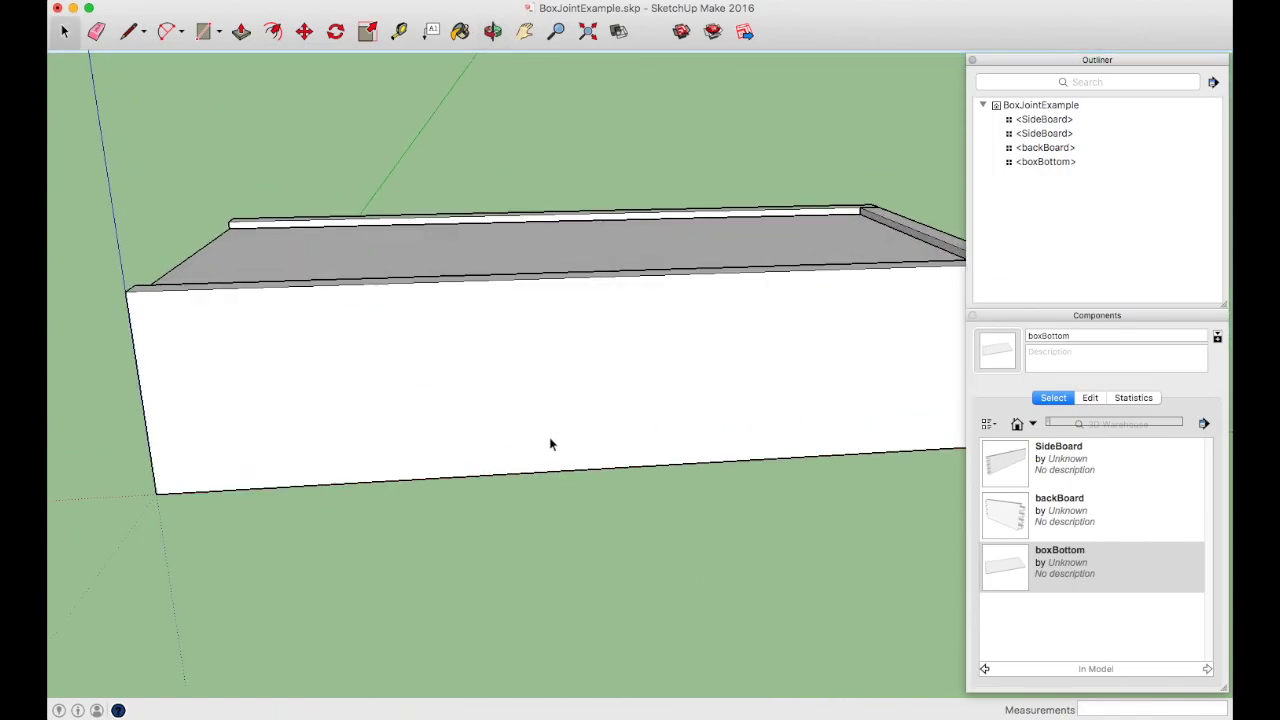
pyautogui.scroll(-5, 550, 443)
pyautogui.moveTo(749, 380); pyautogui.dragTo(494, 464, button='middle')
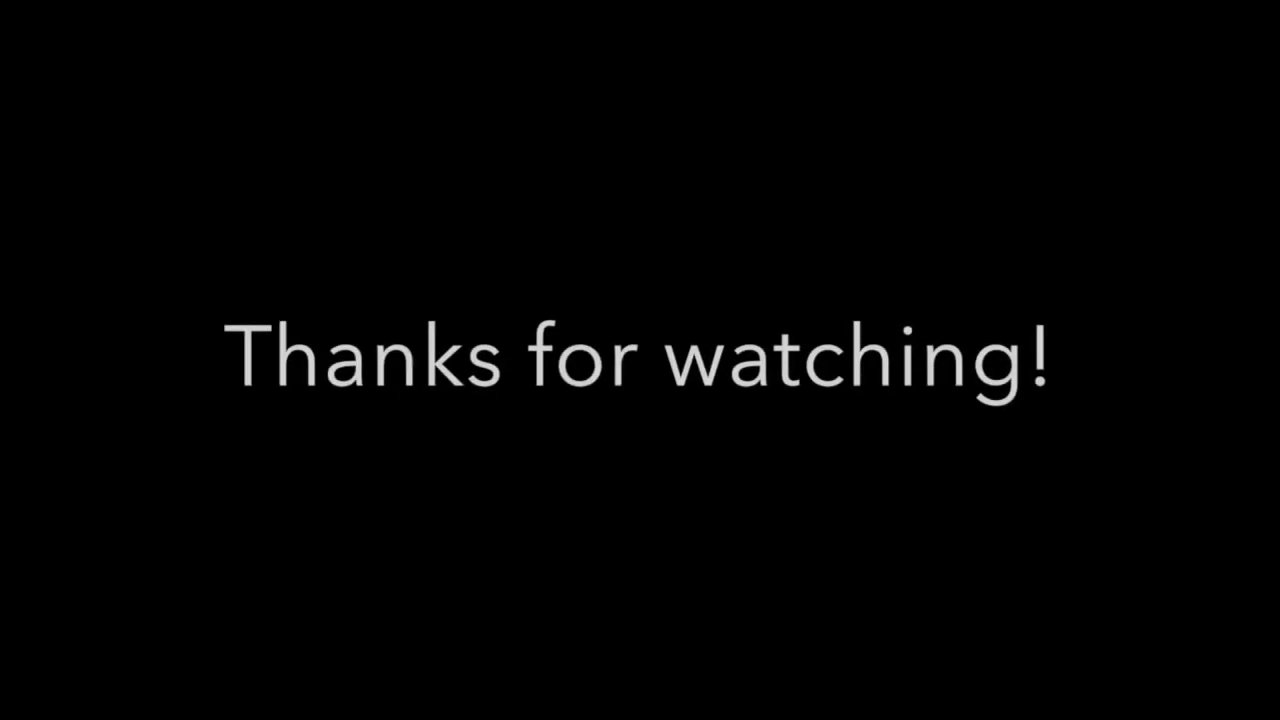